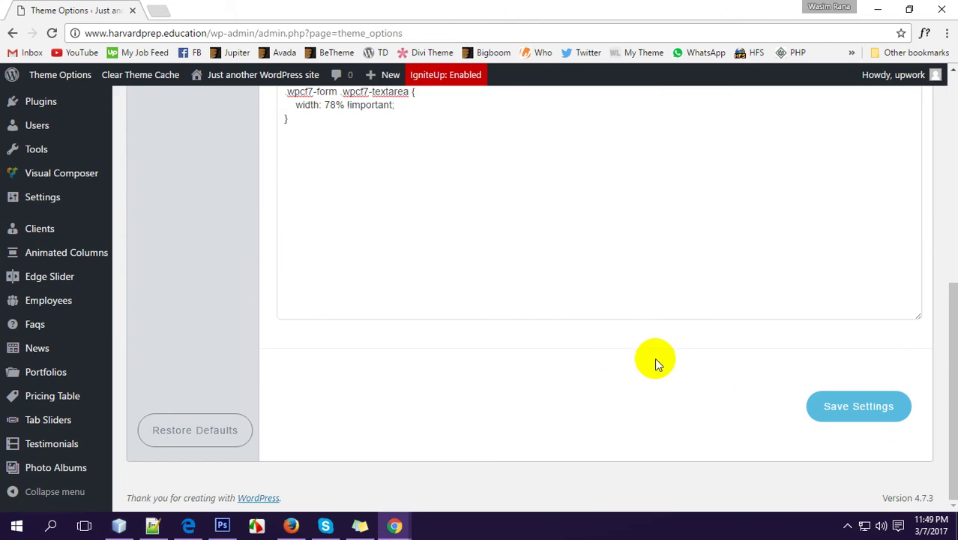
# Open the live site in a new tab and look over the home page down to its footer
pyautogui.scroll(10, 625, 378)
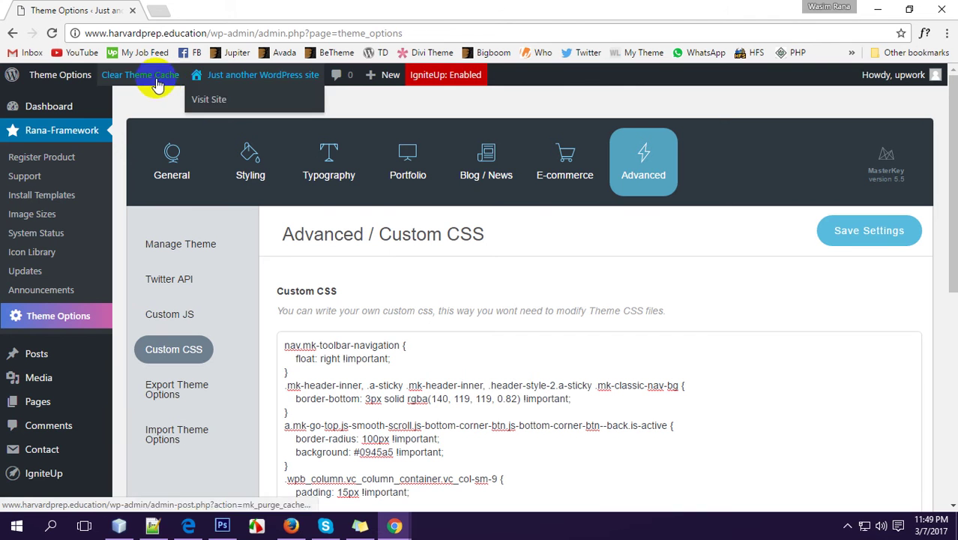
pyautogui.moveTo(32, 102)
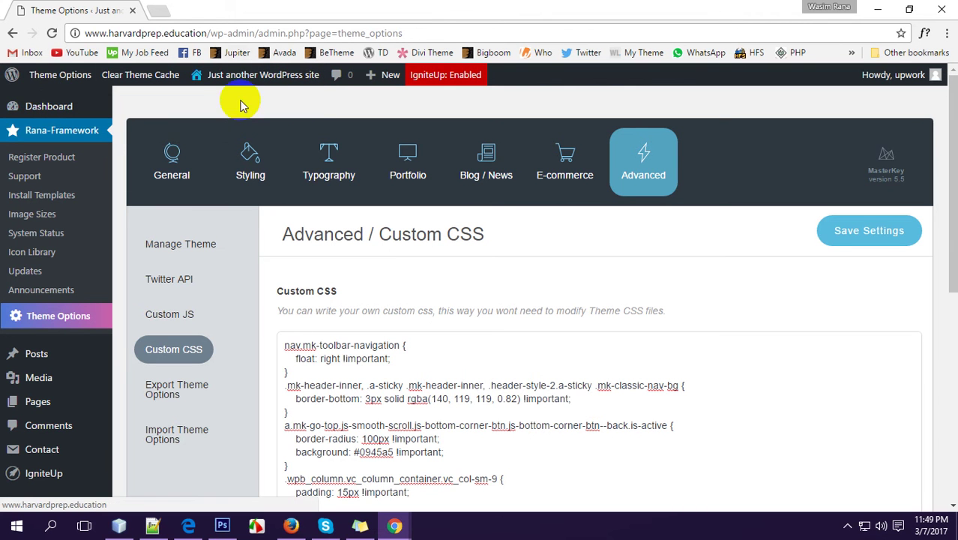
pyautogui.moveTo(234, 85)
pyautogui.middleClick(210, 98)
pyautogui.click(193, 11)
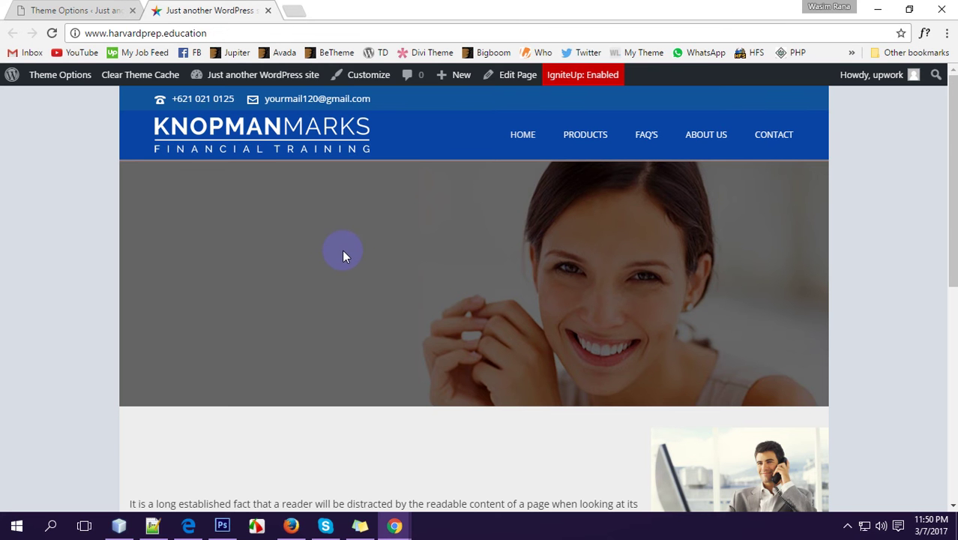
pyautogui.scroll(-10, 344, 254)
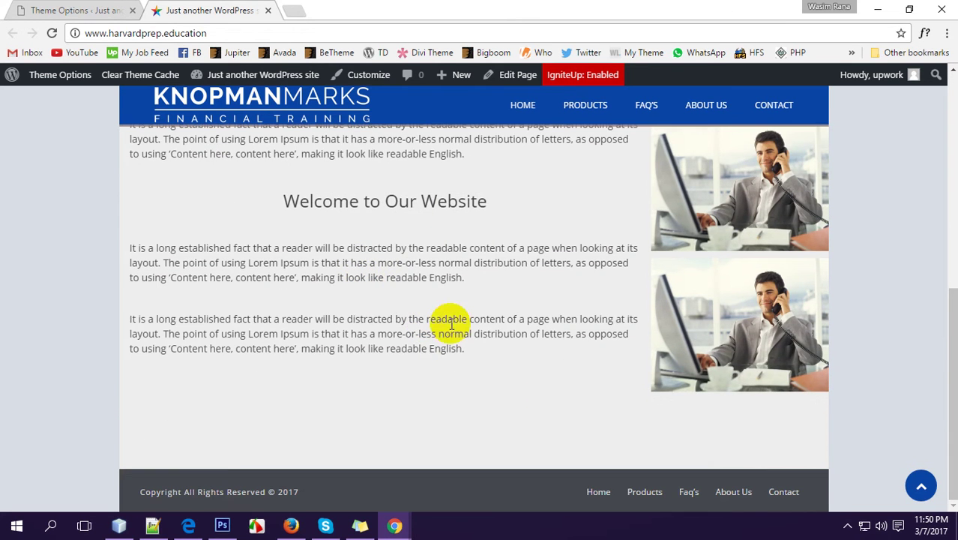
pyautogui.scroll(10, 466, 396)
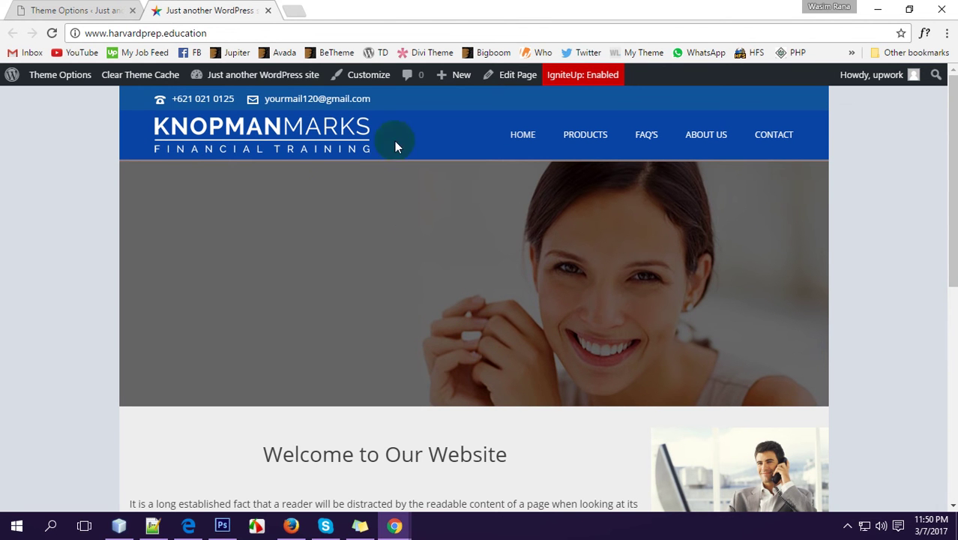
# Open the WordPress General Settings in a new tab and place that tab directly after the Theme Options tab
pyautogui.moveTo(217, 75)
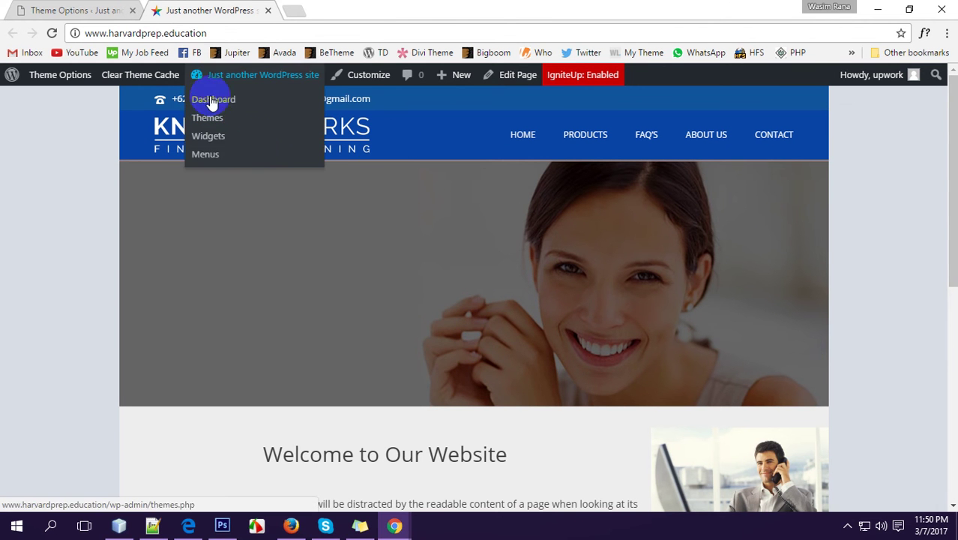
pyautogui.click(212, 101)
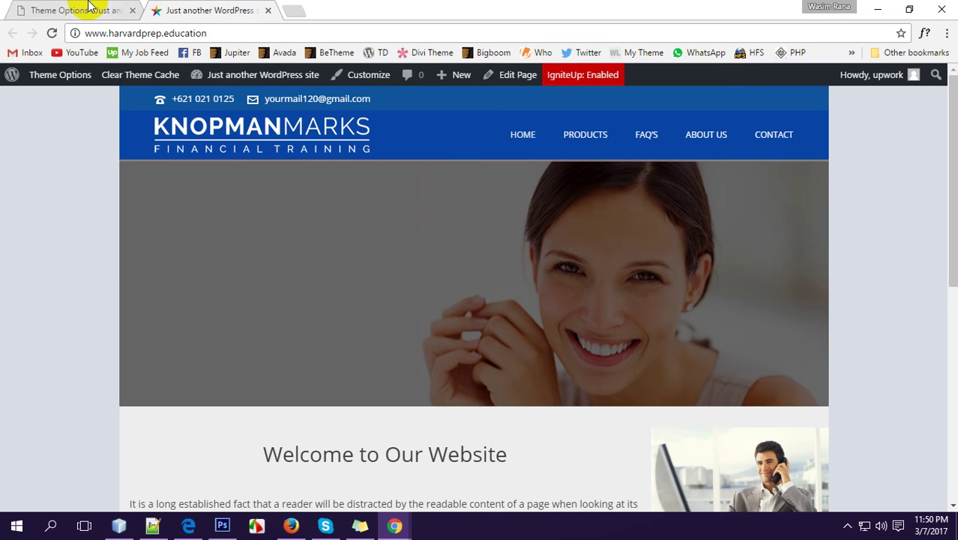
pyautogui.click(26, 10)
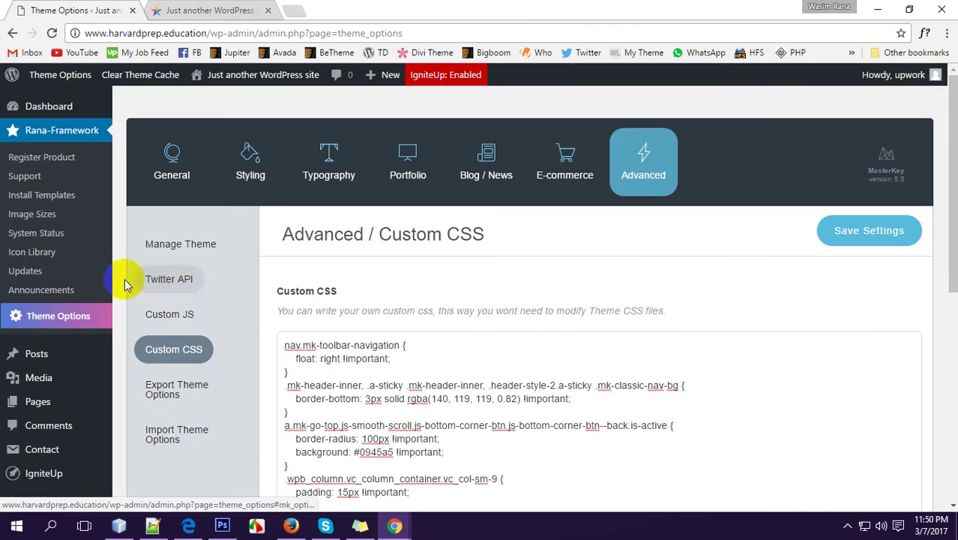
pyautogui.scroll(-2, 124, 285)
pyautogui.scroll(2, 103, 71)
pyautogui.click(210, 10)
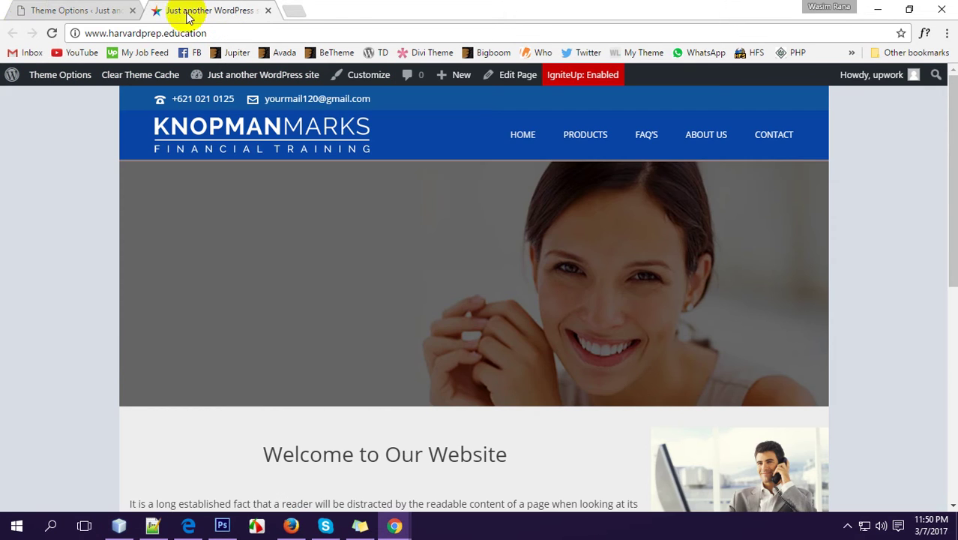
pyautogui.click(28, 9)
pyautogui.scroll(-3, 30, 315)
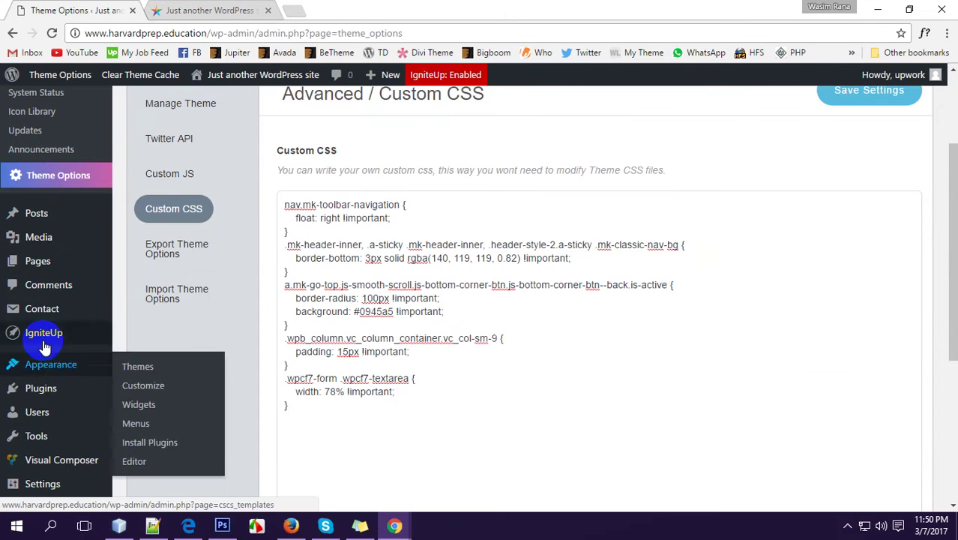
pyautogui.scroll(-2, 43, 375)
pyautogui.moveTo(45, 353)
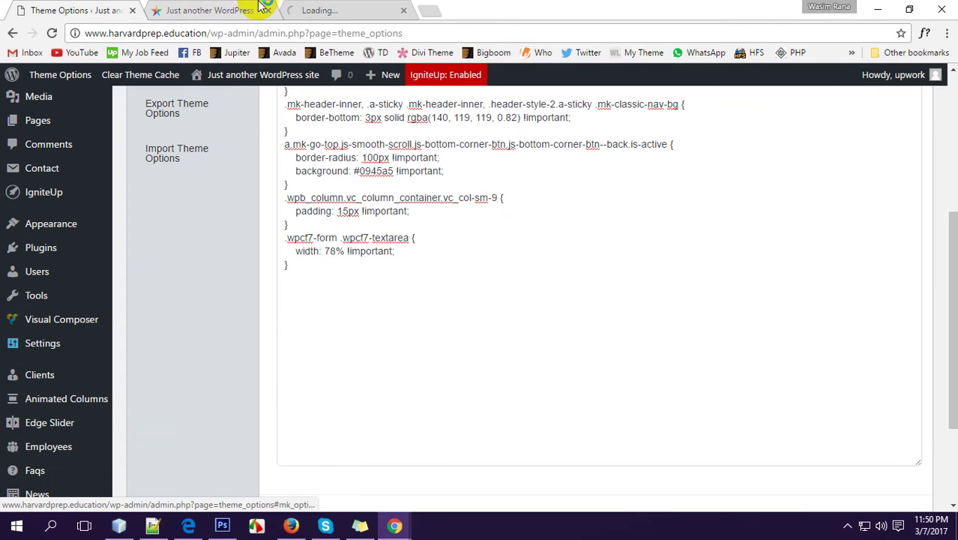
pyautogui.click(338, 9)
pyautogui.moveTo(338, 9); pyautogui.dragTo(244, 7)
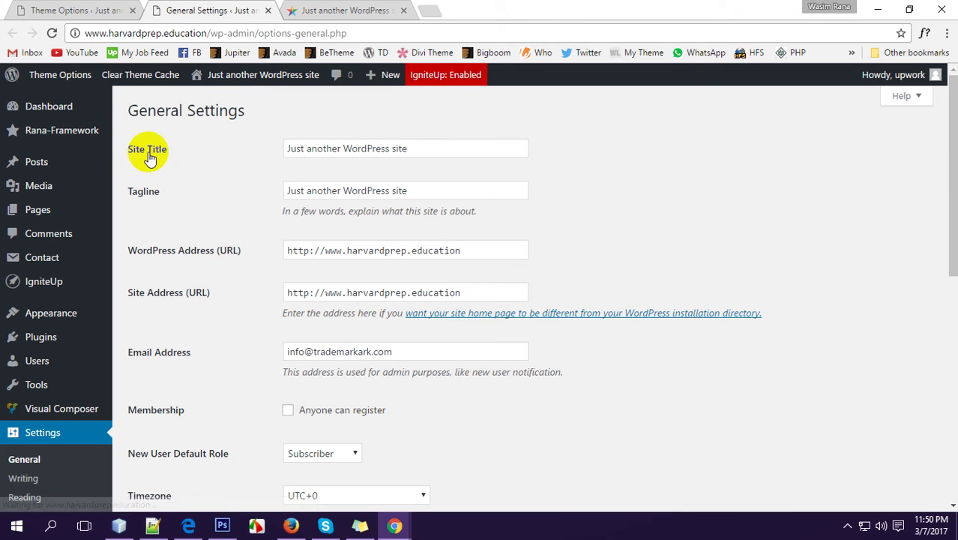
# Review the General Settings fields from Site Title and Tagline down to Site Language
pyautogui.moveTo(443, 147); pyautogui.dragTo(278, 147)
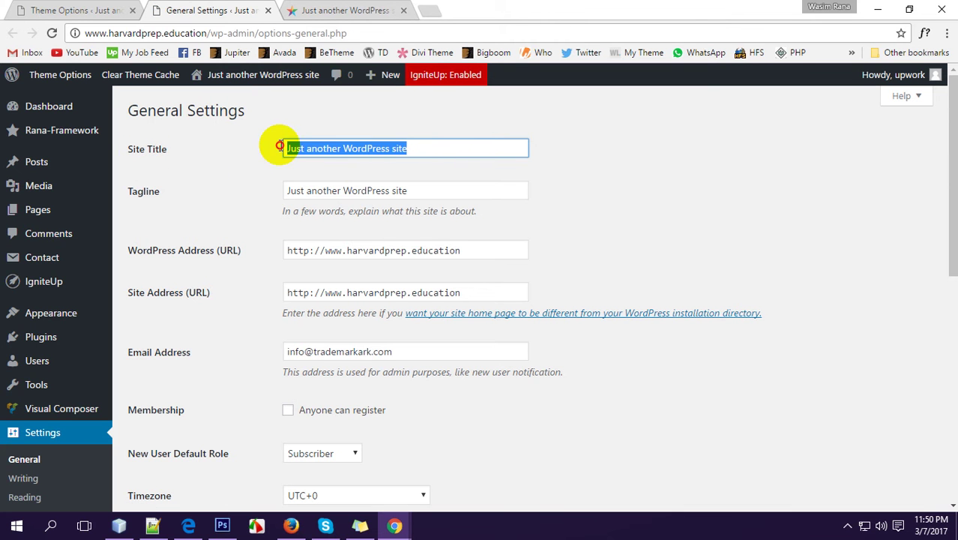
pyautogui.click(430, 153)
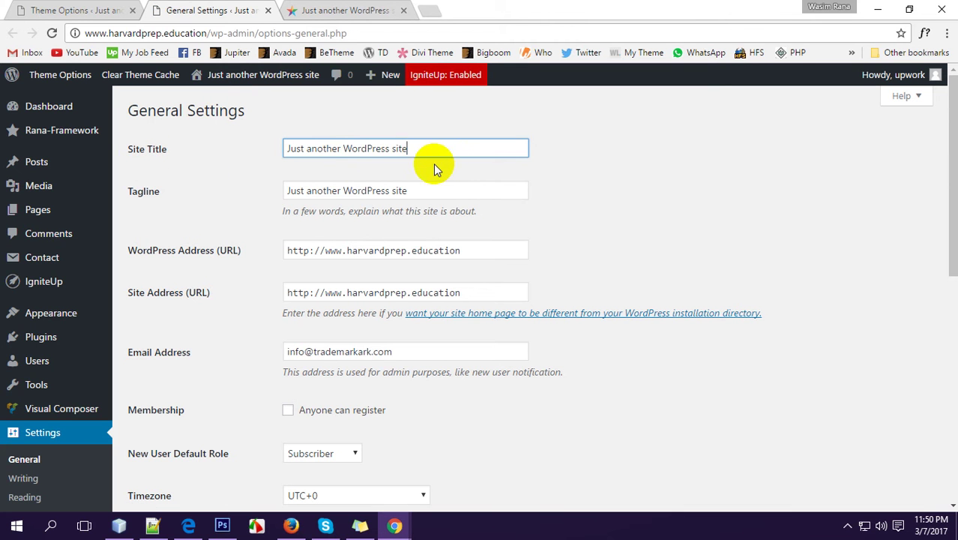
pyautogui.click(433, 165)
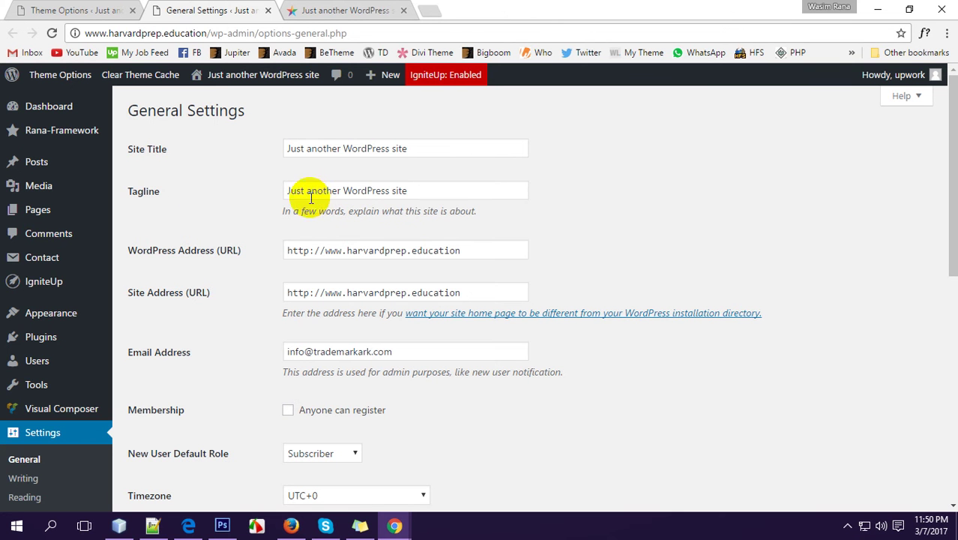
pyautogui.scroll(-1, 409, 274)
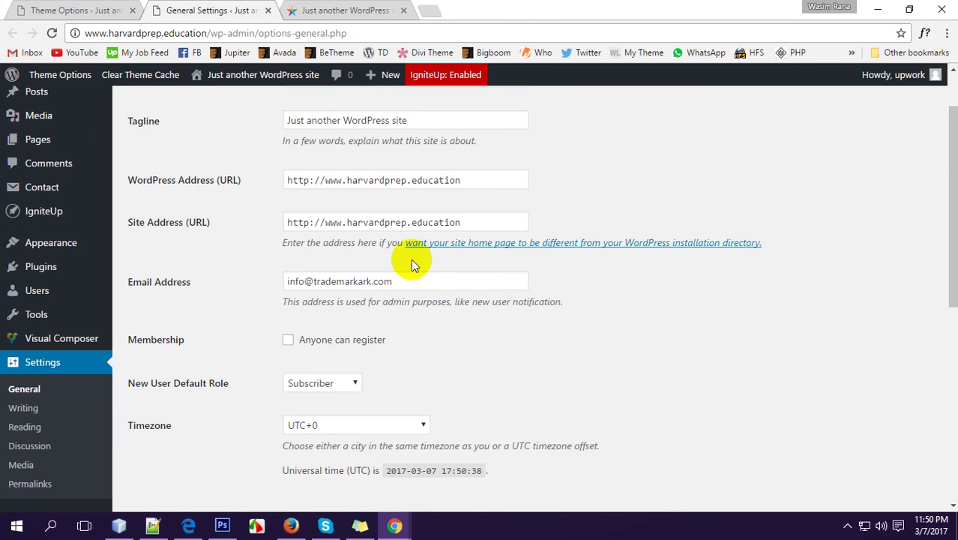
pyautogui.scroll(-2, 413, 263)
pyautogui.scroll(-1, 371, 156)
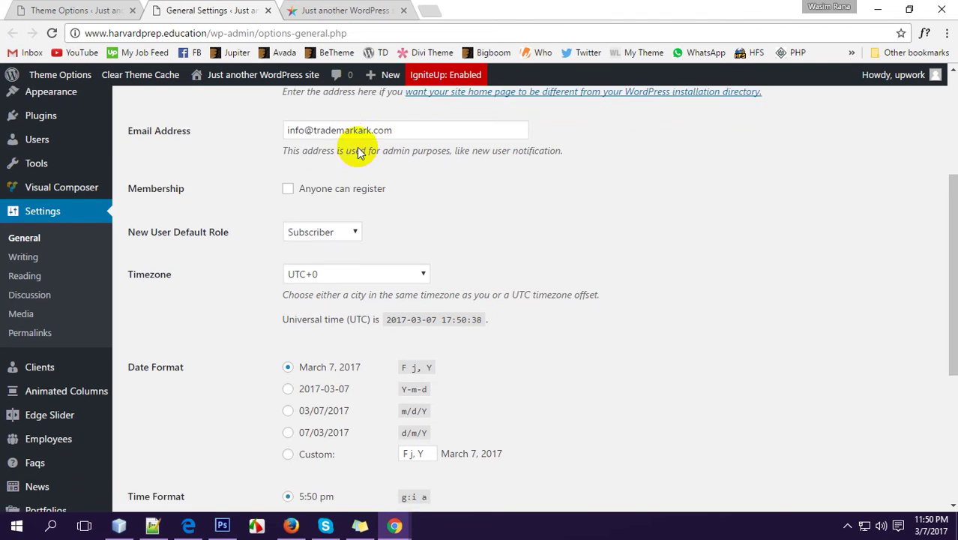
pyautogui.scroll(-3, 274, 236)
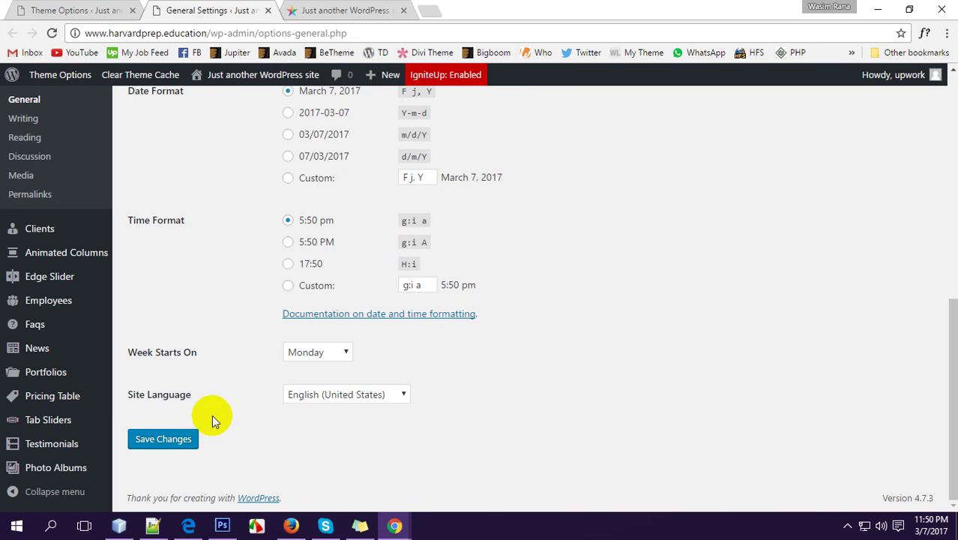
pyautogui.scroll(5, 213, 420)
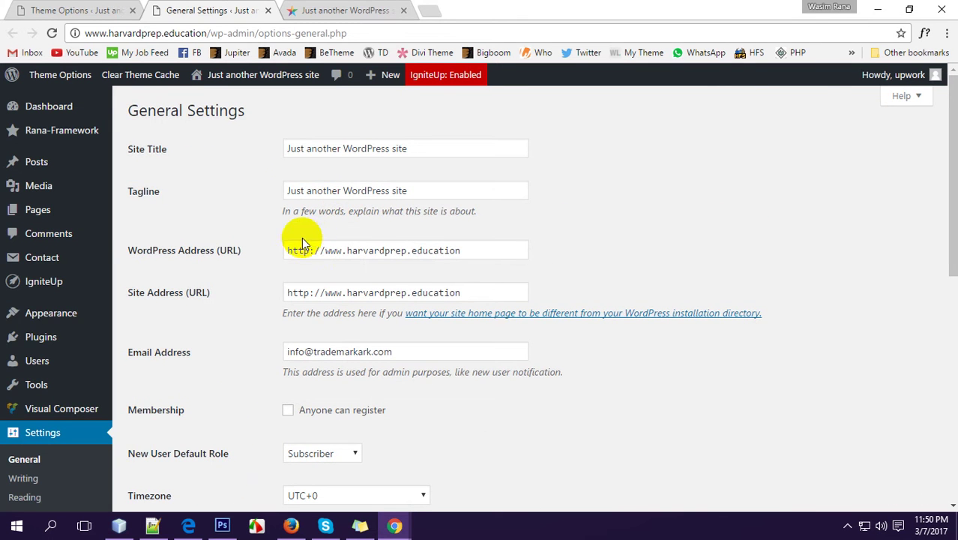
# Check the phone and e-mail contact details in the live home page's header toolbar
pyautogui.click(341, 9)
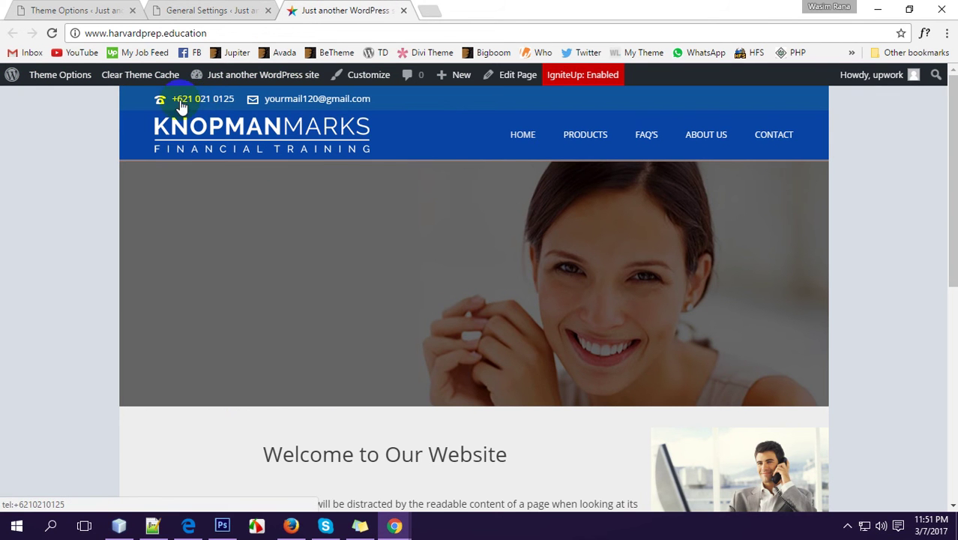
pyautogui.moveTo(379, 100); pyautogui.dragTo(160, 99)
pyautogui.click(201, 100)
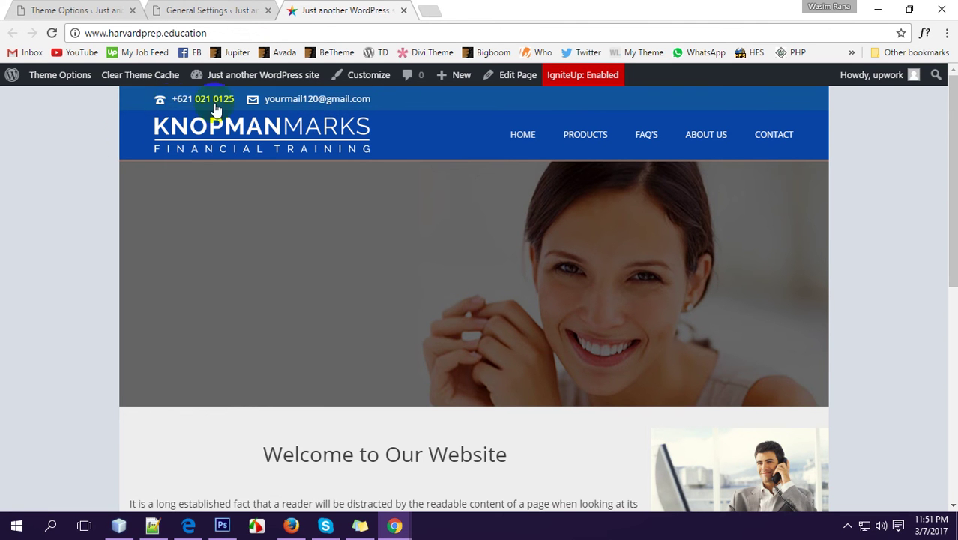
# Replace the General Settings page with Theme Options and dismiss the compatibility and menu item notices
pyautogui.click(201, 9)
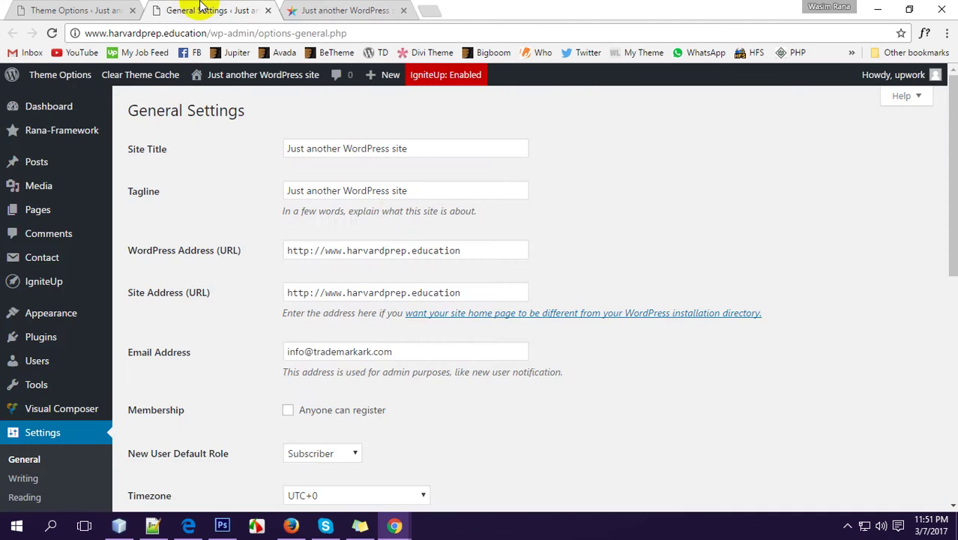
pyautogui.click(50, 79)
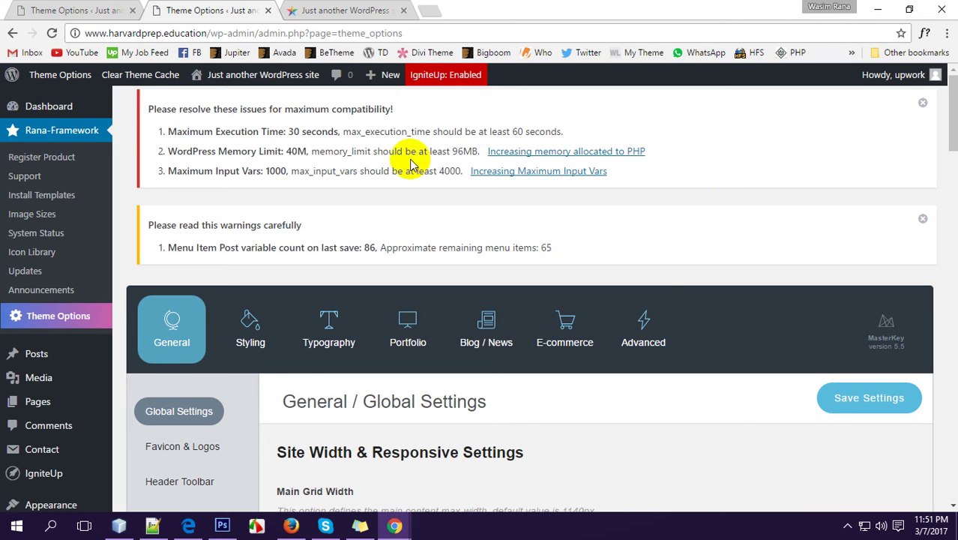
pyautogui.click(923, 103)
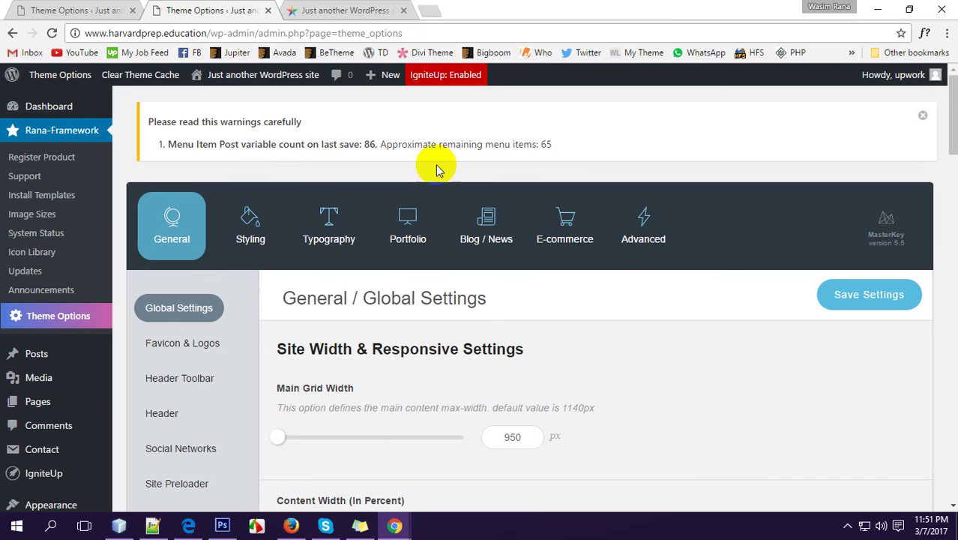
pyautogui.click(922, 114)
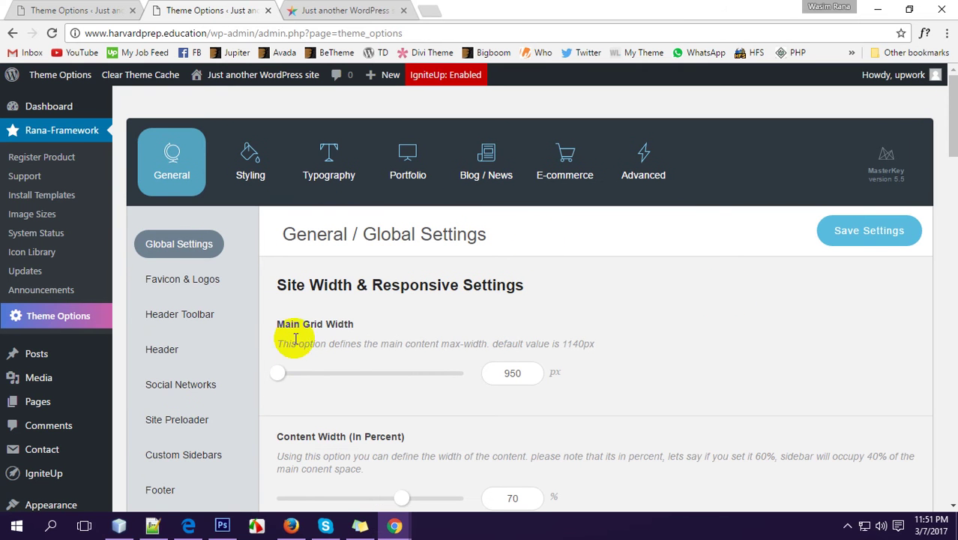
# Examine the site width, responsive and navigation options in the General / Global Settings section
pyautogui.click(182, 156)
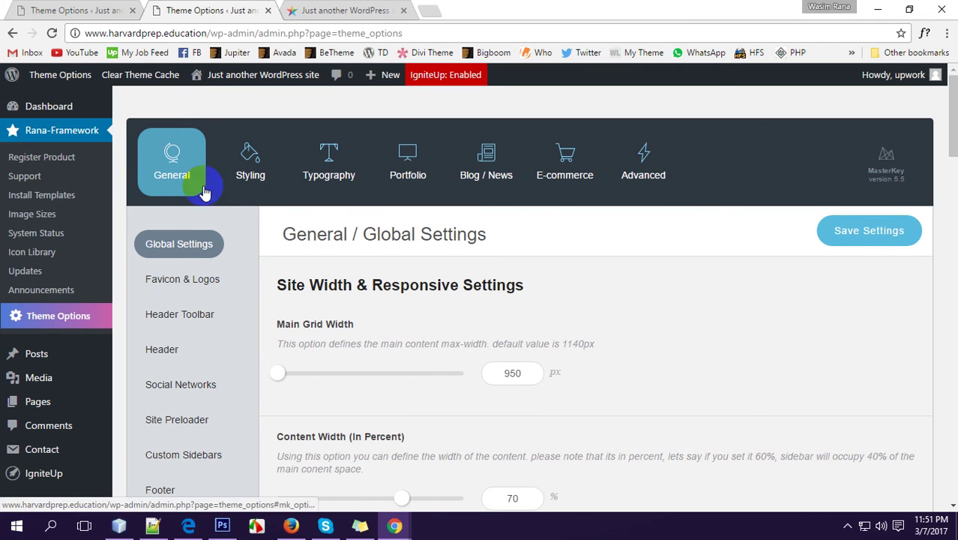
pyautogui.scroll(-12, 578, 316)
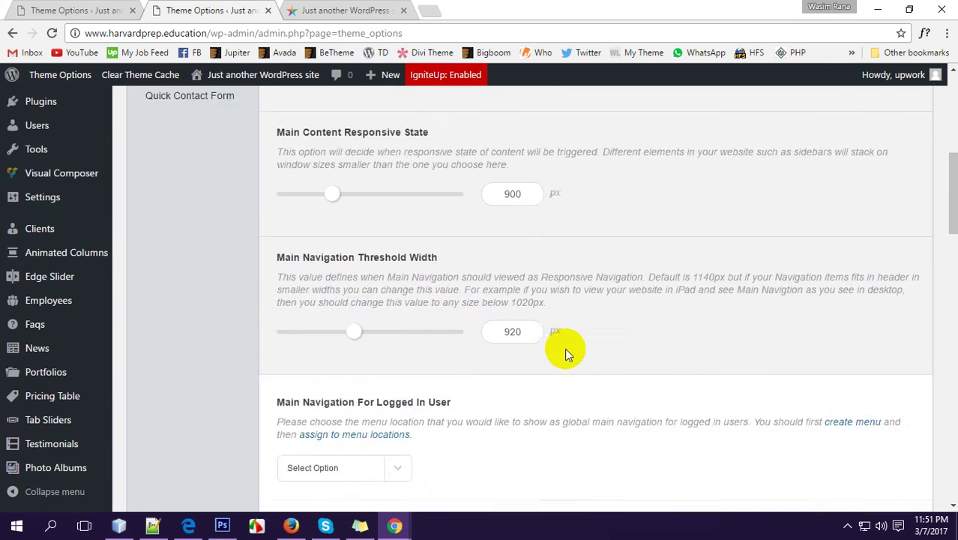
pyautogui.scroll(6, 521, 416)
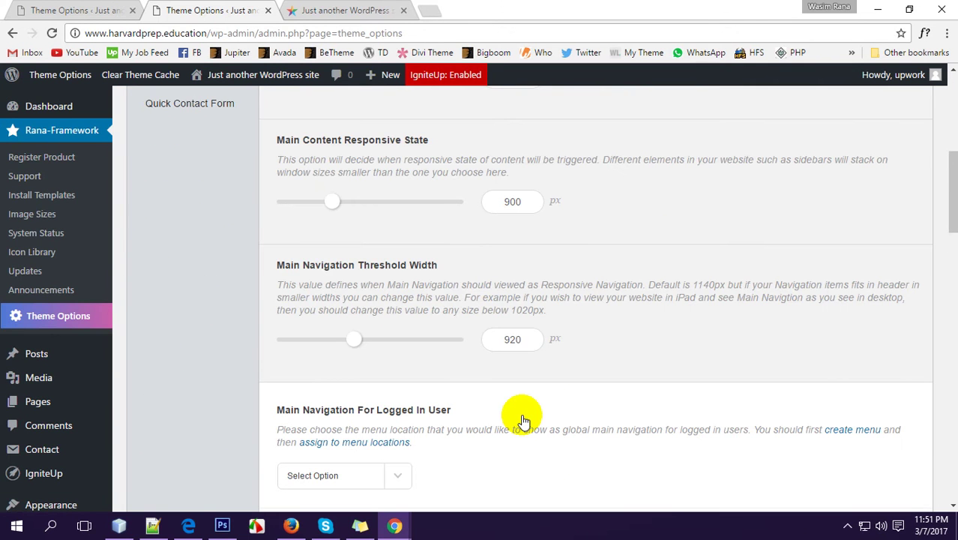
pyautogui.scroll(6, 523, 419)
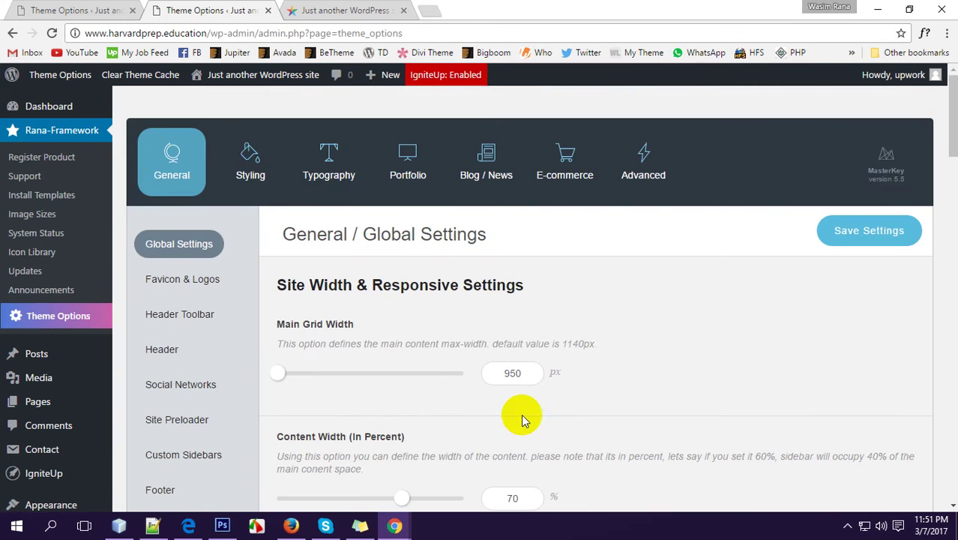
# Compare the live home page's header, content and footer with the sections offered under the General theme options
pyautogui.click(352, 11)
pyautogui.scroll(-4, 460, 351)
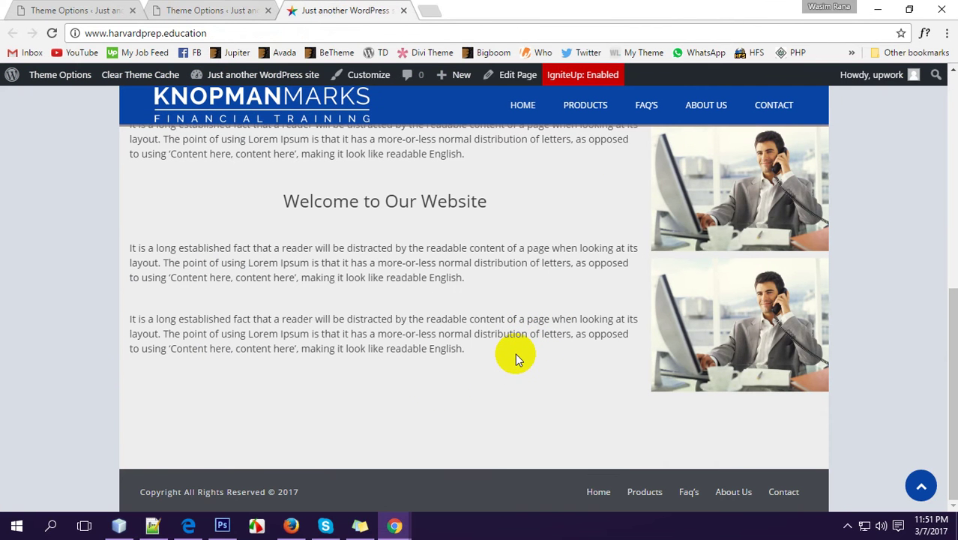
pyautogui.scroll(5, 437, 386)
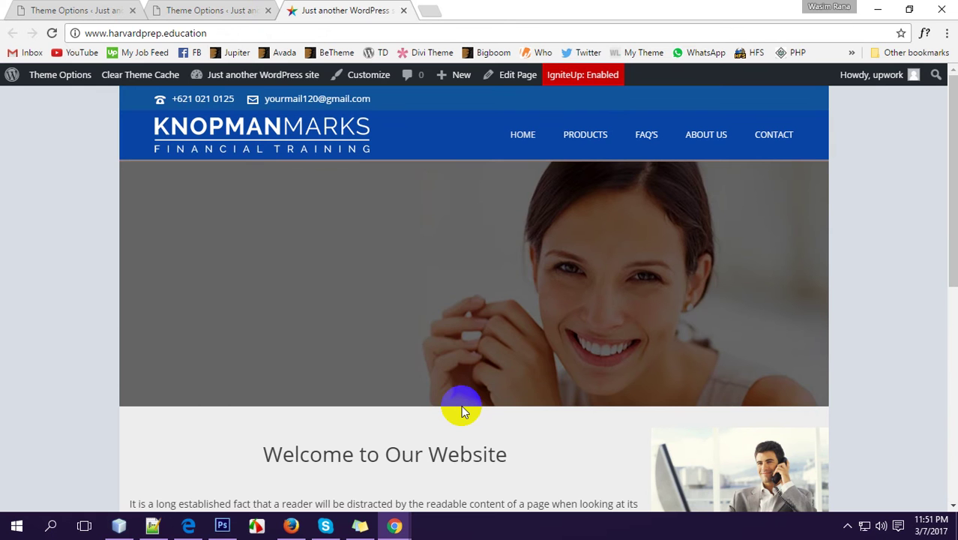
pyautogui.click(189, 11)
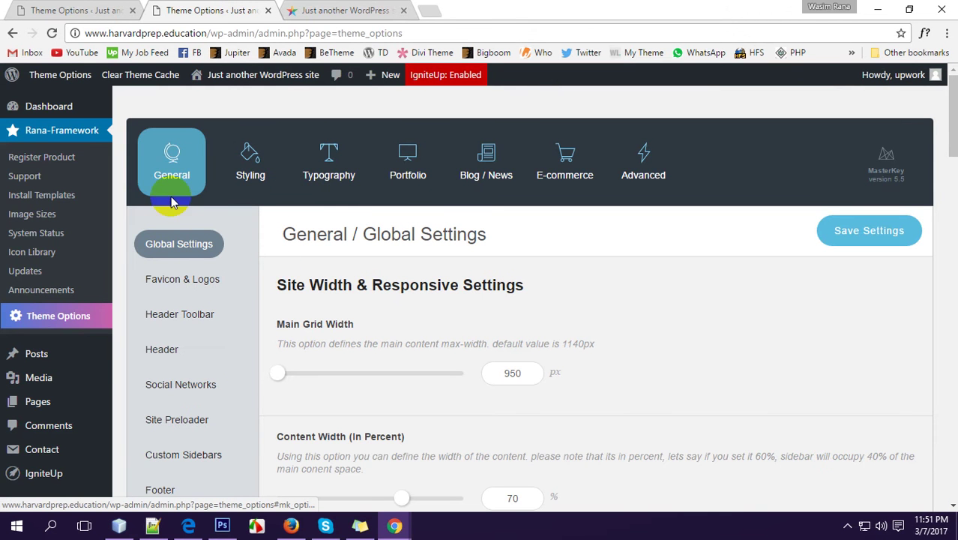
pyautogui.scroll(-1, 208, 280)
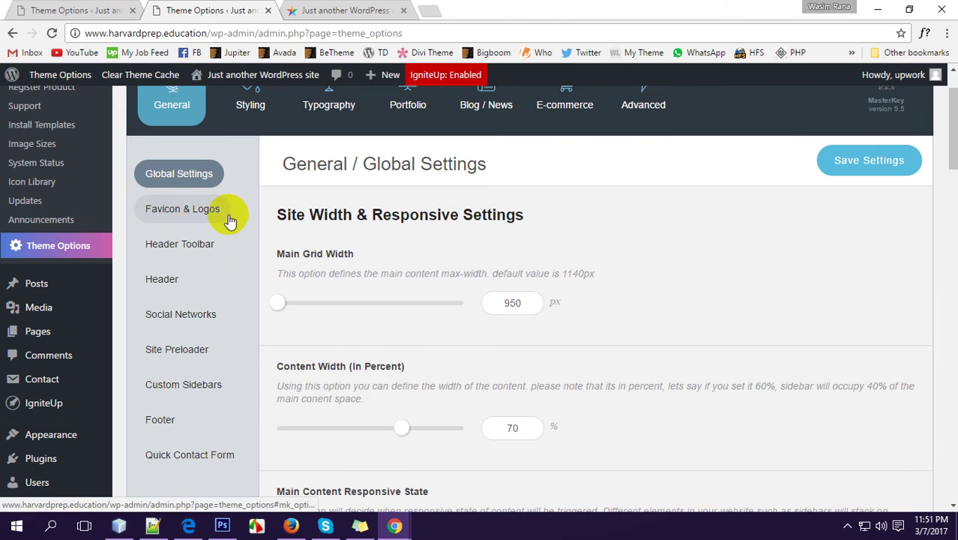
pyautogui.click(345, 10)
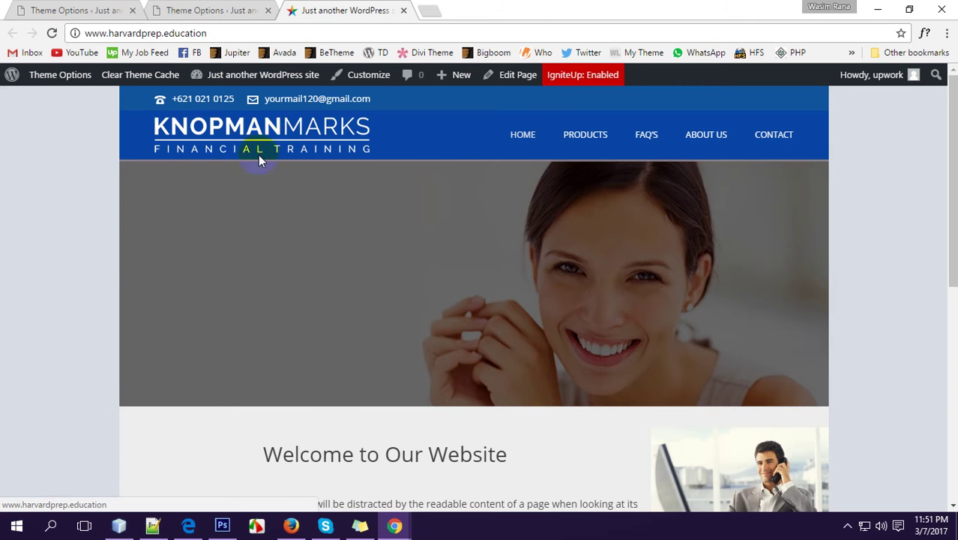
pyautogui.click(219, 9)
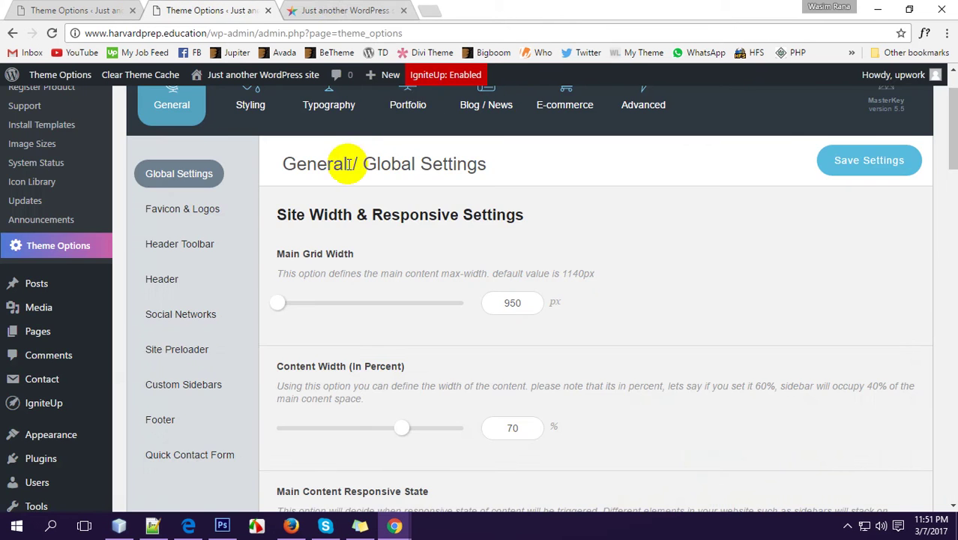
# Check the contact details in the live home page's header toolbar and open the General theme options' Header Toolbar section
pyautogui.click(336, 10)
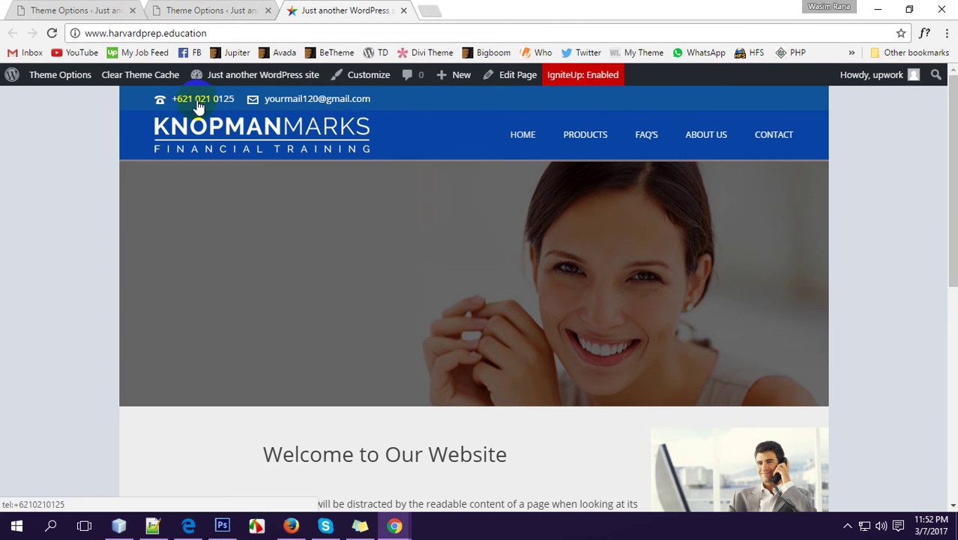
pyautogui.hotkey('ctrl', 'shift', 'Tab')
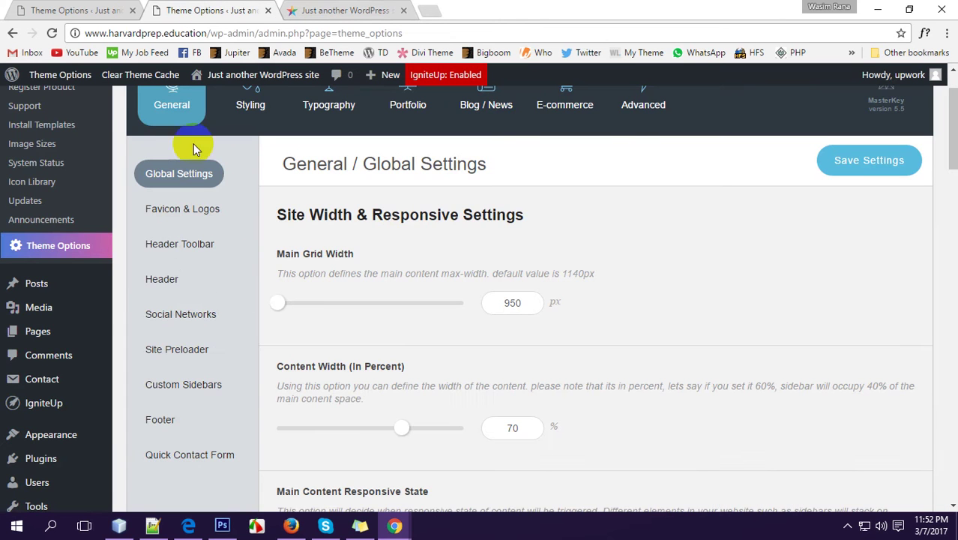
pyautogui.scroll(1, 150, 248)
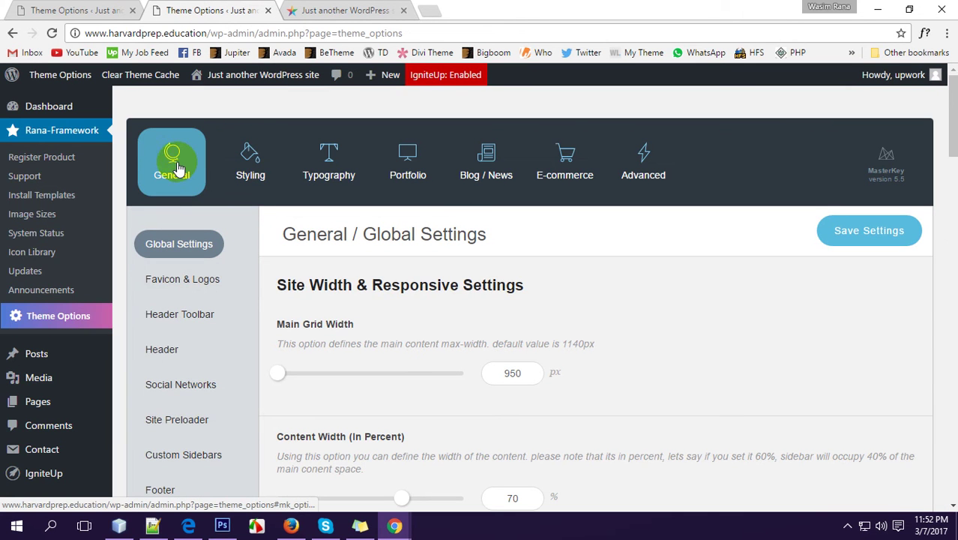
pyautogui.scroll(-1, 177, 169)
pyautogui.click(184, 247)
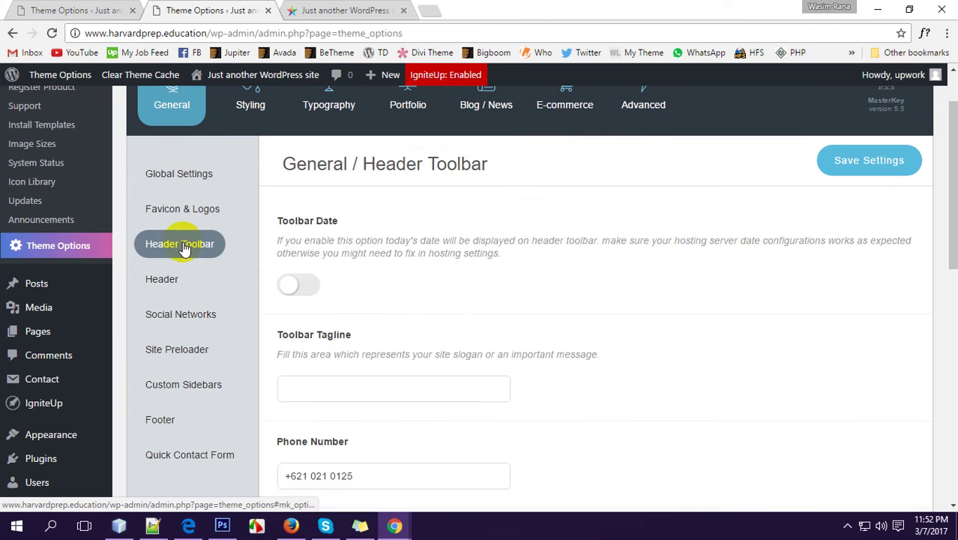
pyautogui.scroll(-2, 404, 293)
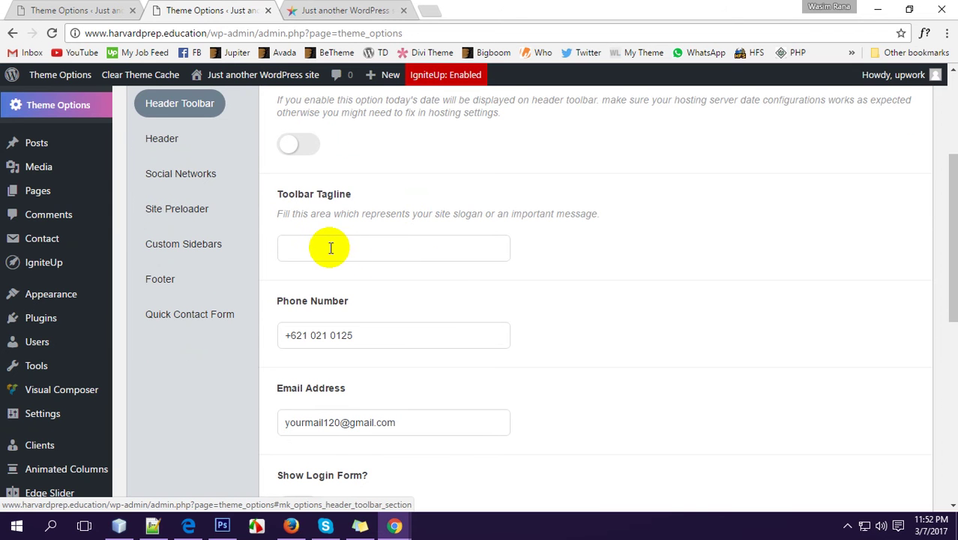
# Review the header toolbar's tagline, phone number, e-mail address, login form and Mailchimp options, and save the settings
pyautogui.click(298, 249)
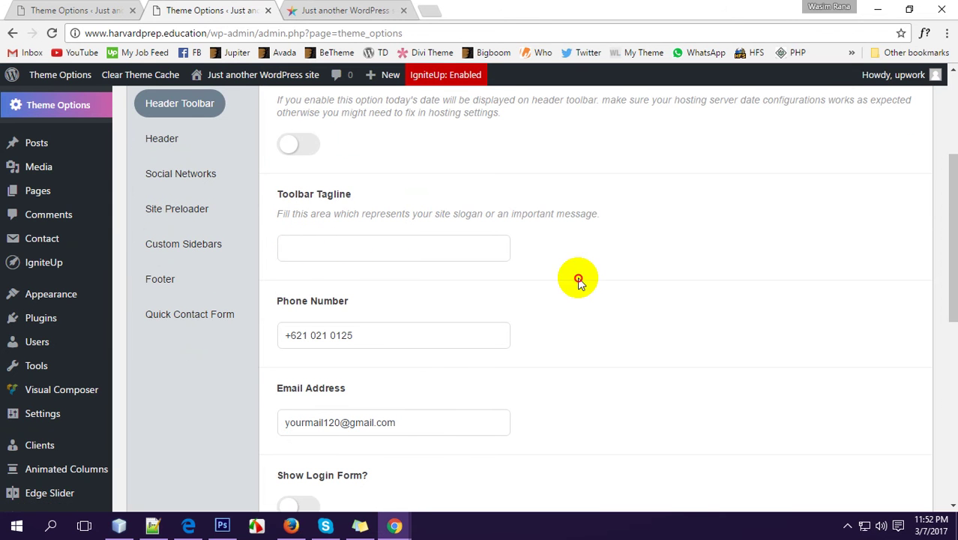
pyautogui.scroll(-2, 274, 239)
pyautogui.moveTo(368, 200); pyautogui.dragTo(284, 195)
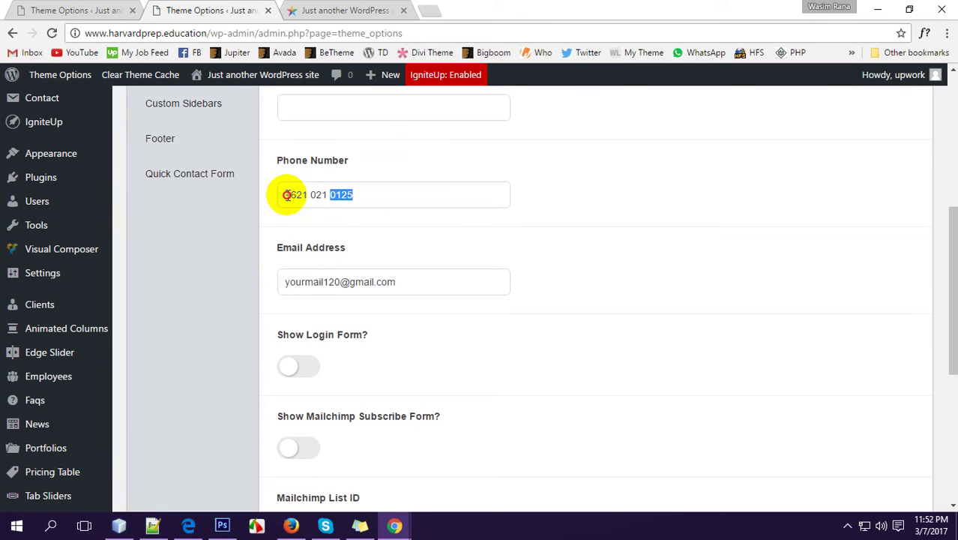
pyautogui.click(397, 245)
pyautogui.scroll(-1, 419, 232)
pyautogui.moveTo(406, 211); pyautogui.dragTo(279, 211)
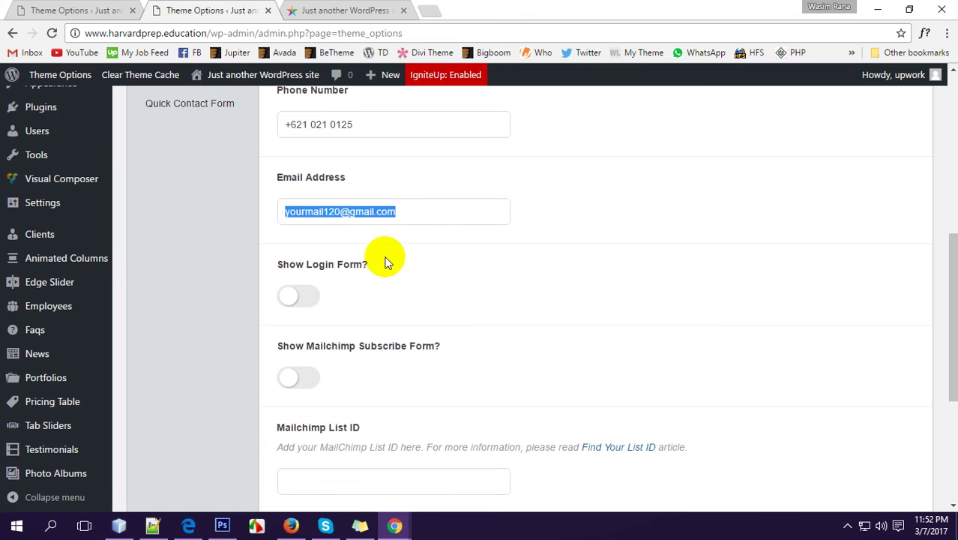
pyautogui.click(557, 268)
pyautogui.scroll(-4, 465, 263)
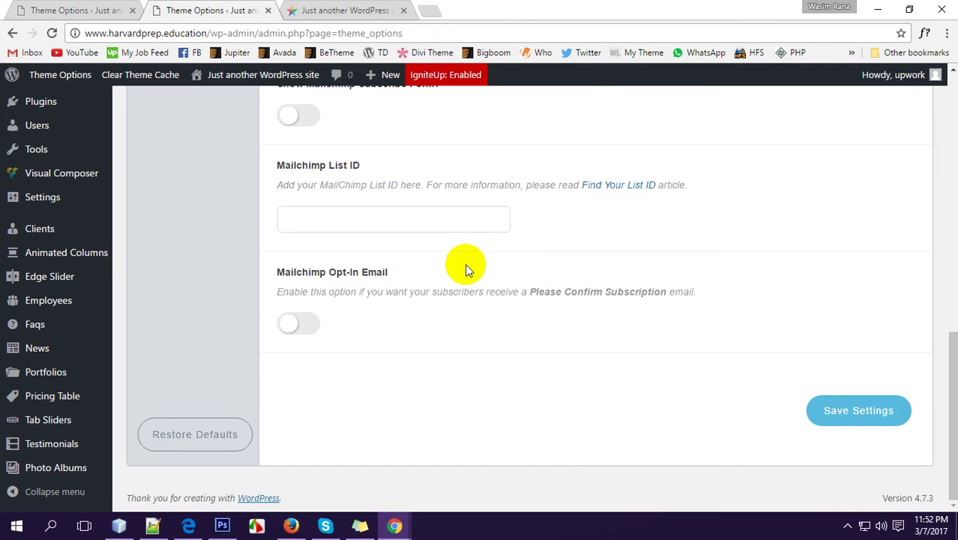
pyautogui.click(866, 409)
# Check the logo in the live home page's header and open the Favicon & Logos section of the General theme options
pyautogui.click(339, 9)
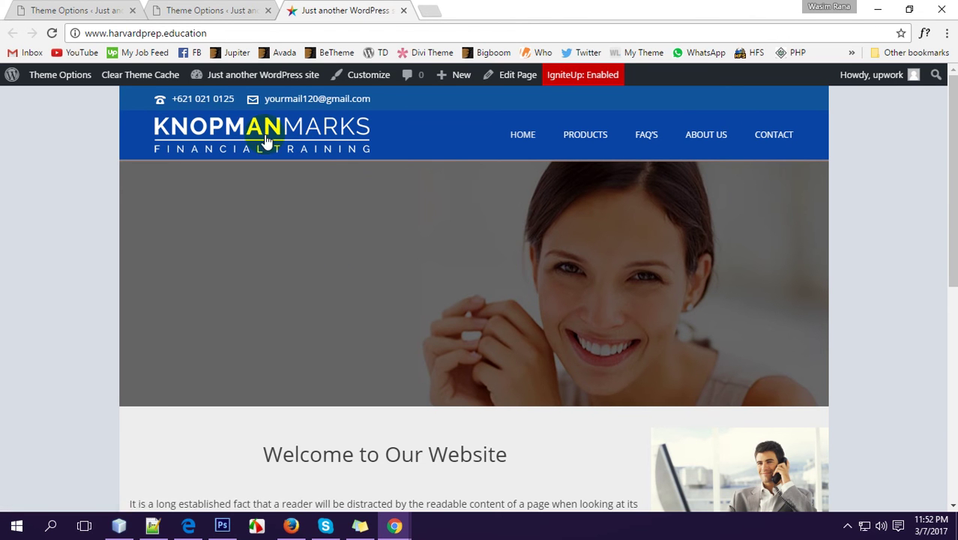
pyautogui.click(201, 6)
pyautogui.scroll(8, 296, 317)
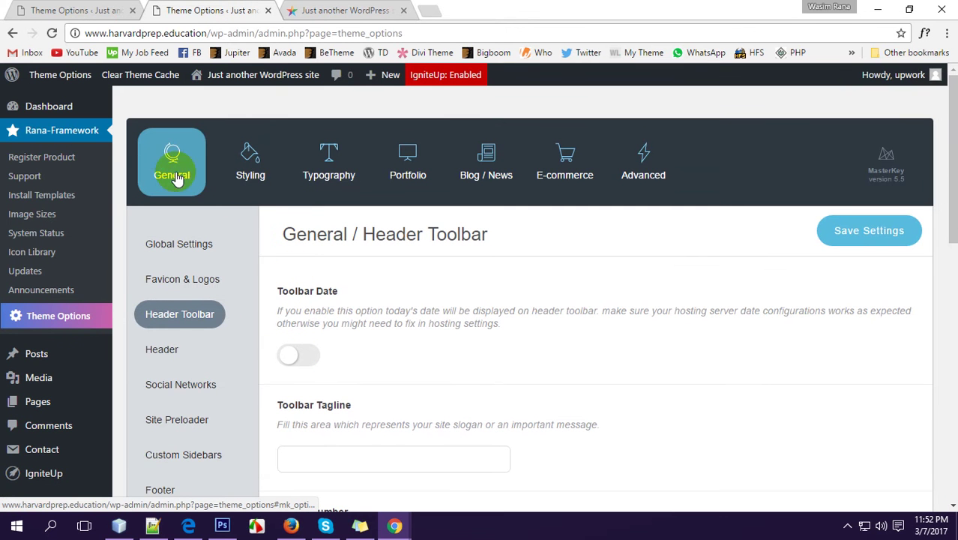
pyautogui.click(183, 283)
pyautogui.scroll(-1, 390, 333)
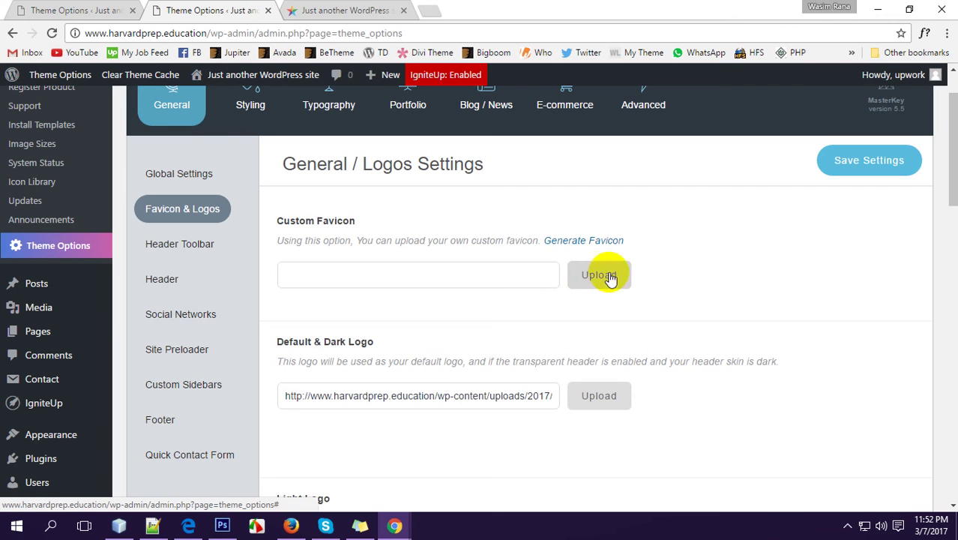
pyautogui.scroll(-1, 447, 256)
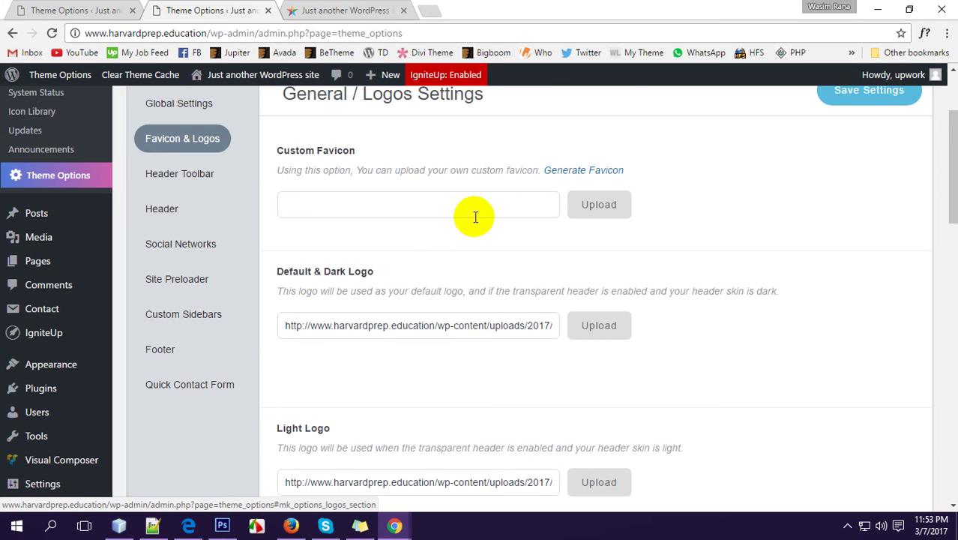
# Look through the media library and file upload options for the Custom Favicon without choosing an image
pyautogui.click(602, 210)
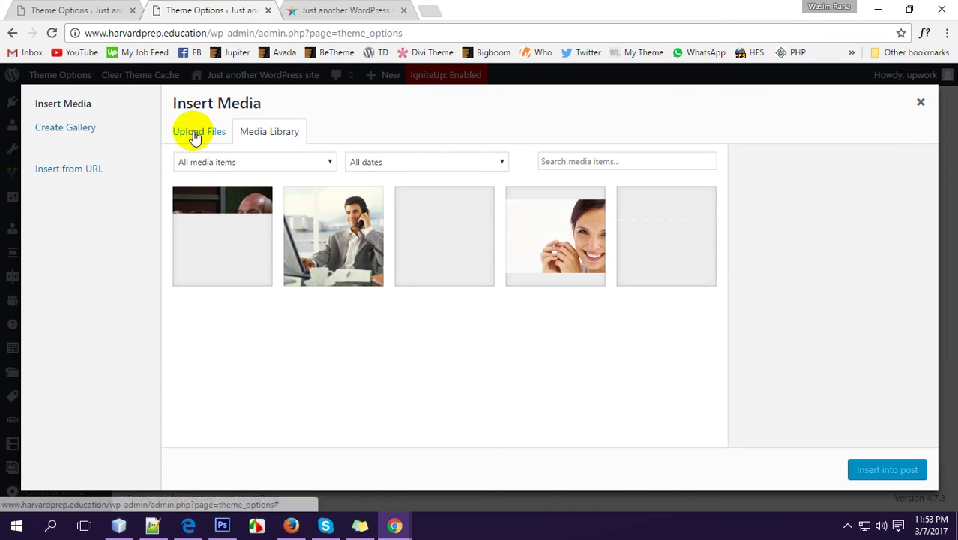
pyautogui.click(197, 135)
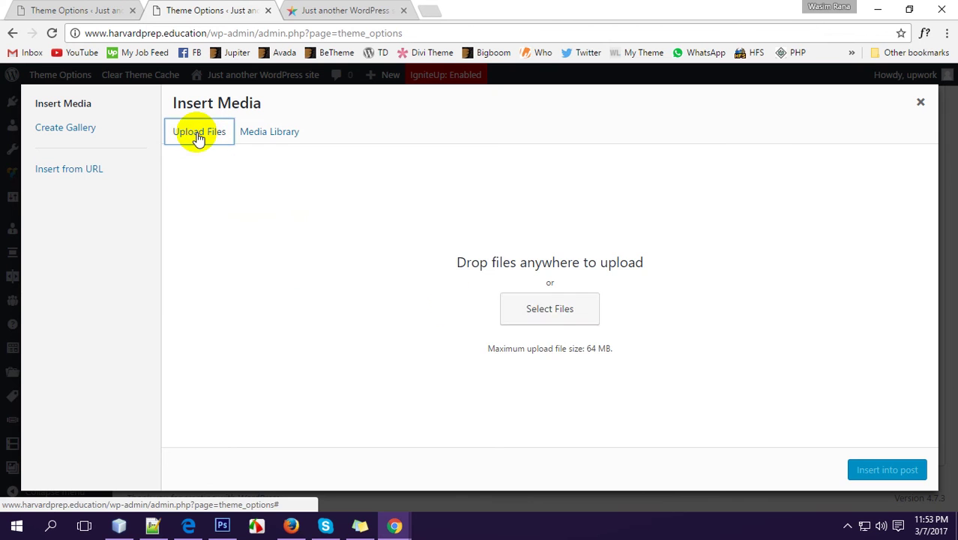
pyautogui.click(550, 320)
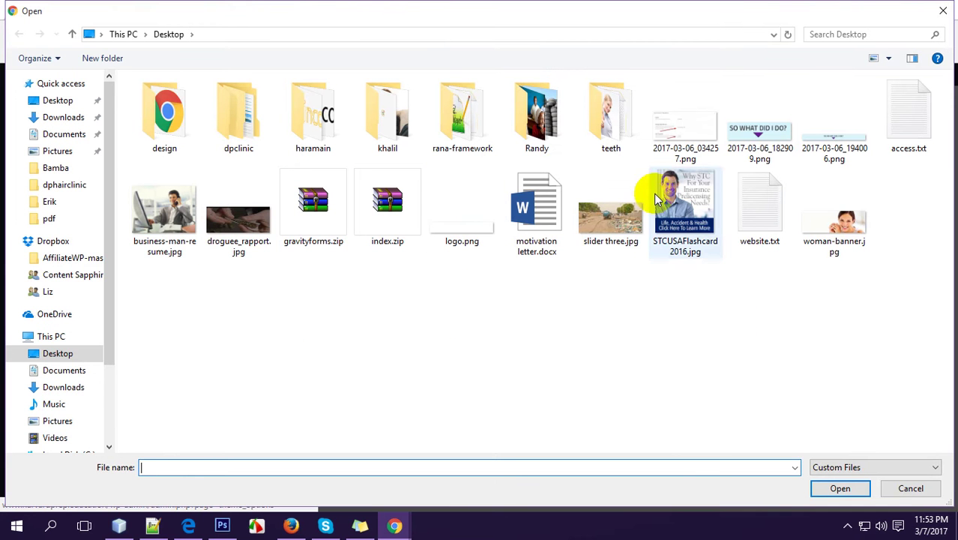
pyautogui.click(947, 10)
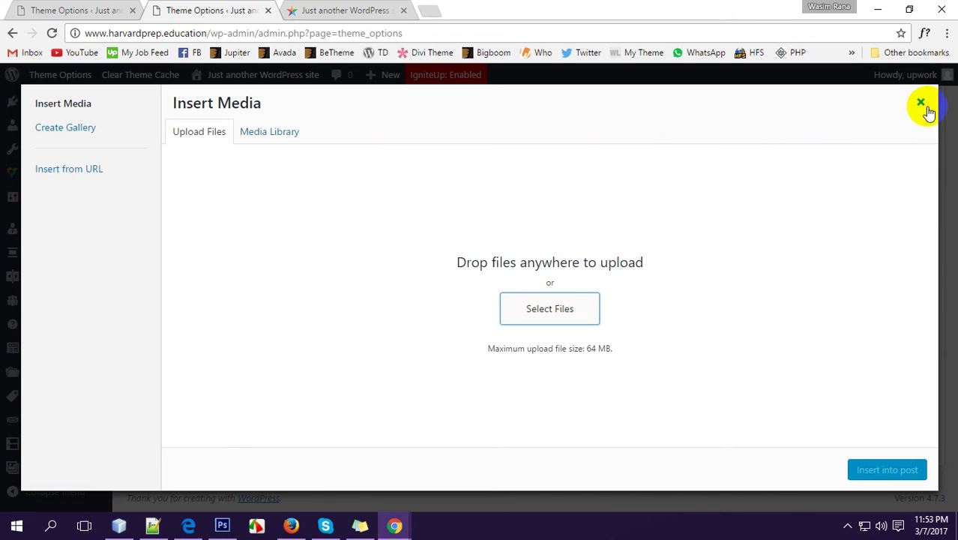
pyautogui.click(921, 103)
# Compare the Default & Dark Logo option with the logo in the live home page's header
pyautogui.scroll(-1, 429, 334)
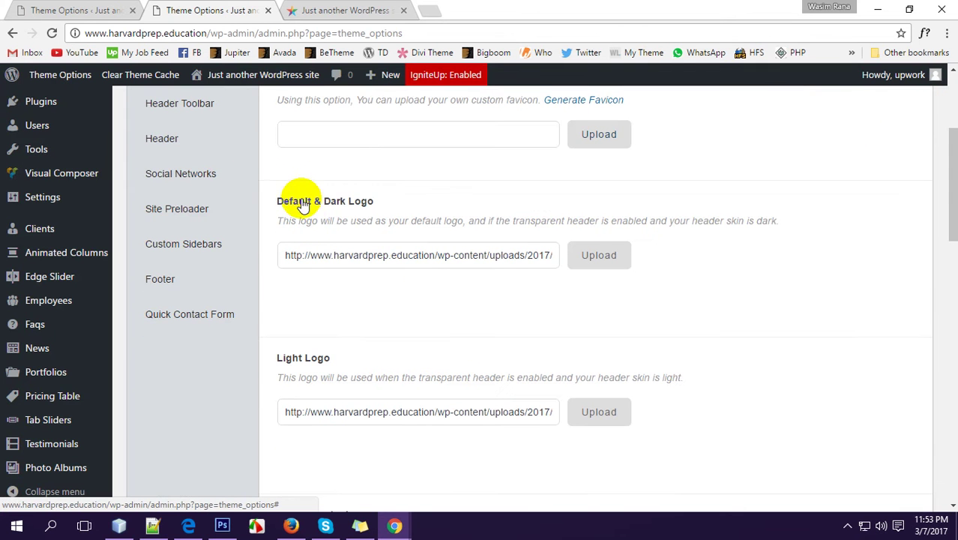
pyautogui.click(347, 11)
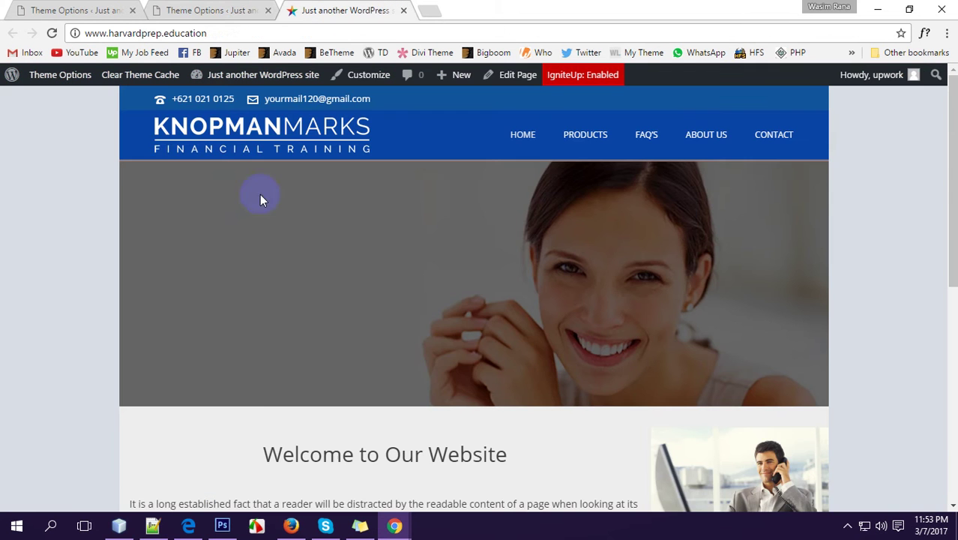
pyautogui.click(234, 15)
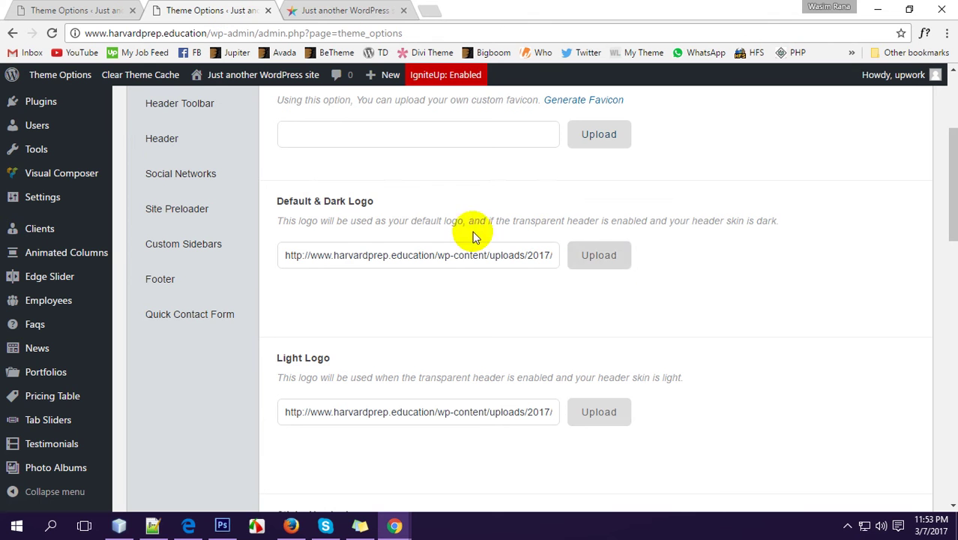
# Examine the default, light, sticky header and mobile version logo options in the Favicon & Logos section
pyautogui.scroll(-2, 444, 315)
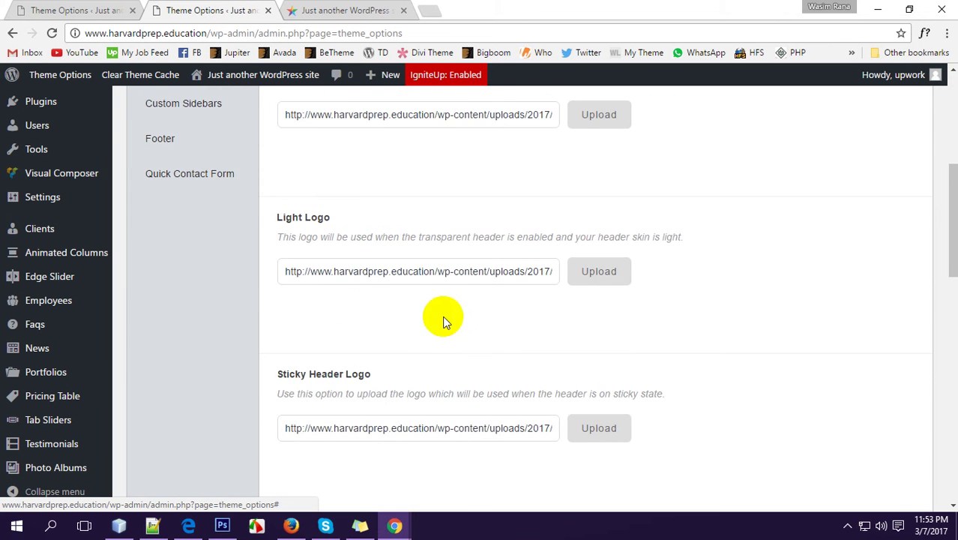
pyautogui.scroll(-2, 597, 293)
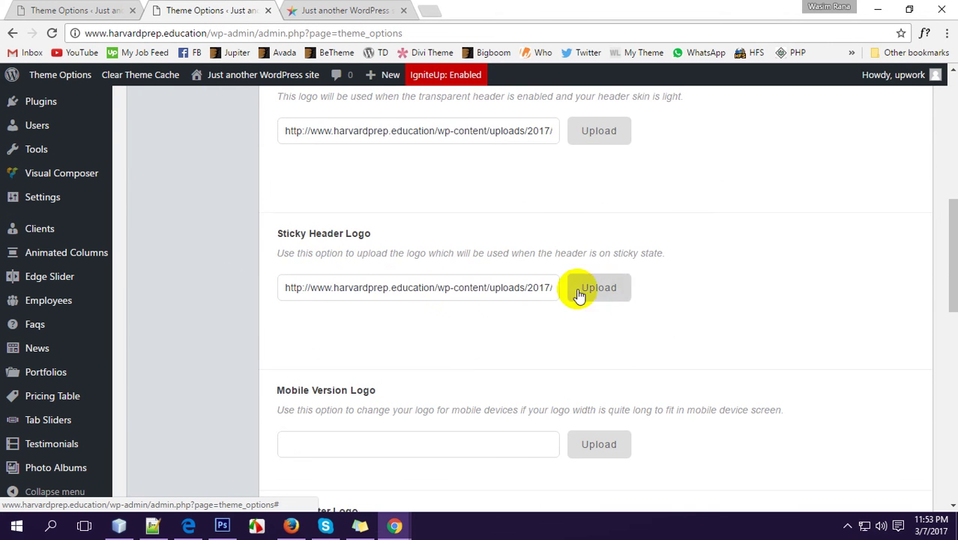
pyautogui.scroll(5, 356, 206)
pyautogui.scroll(-2, 383, 315)
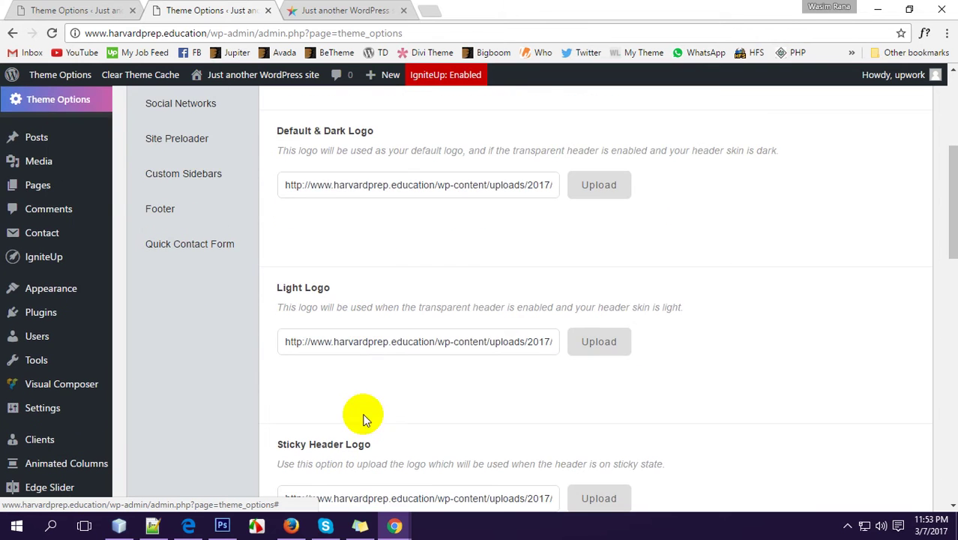
pyautogui.scroll(1, 379, 372)
pyautogui.scroll(-3, 382, 244)
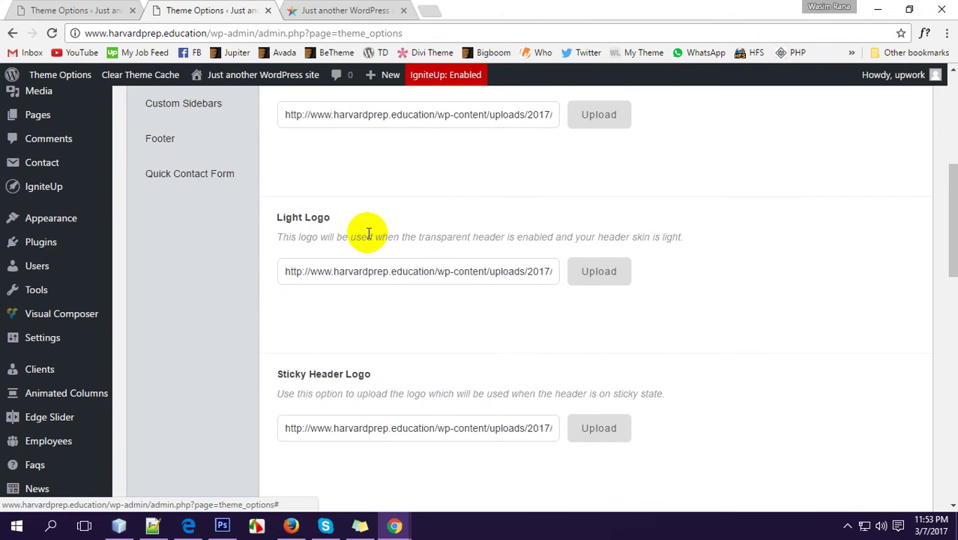
pyautogui.scroll(-1, 367, 234)
pyautogui.scroll(3, 349, 300)
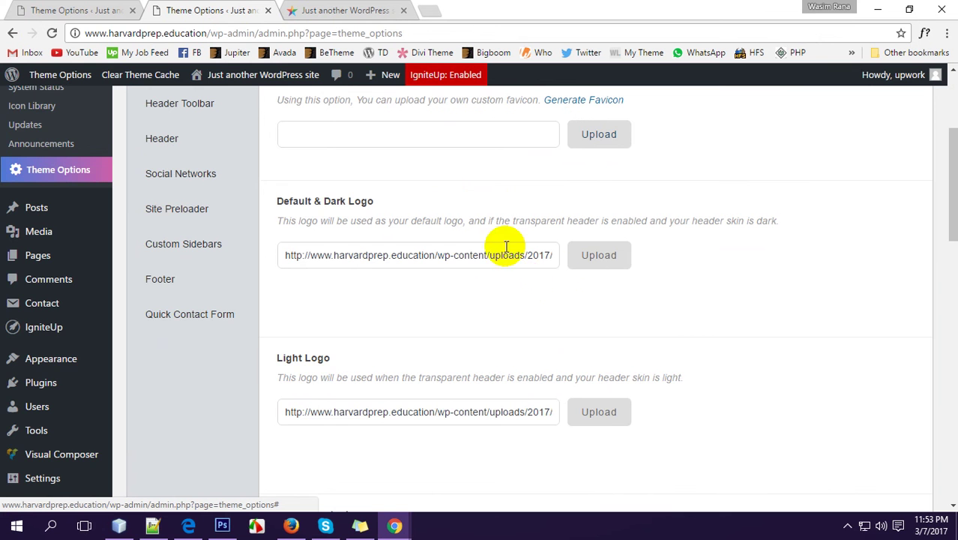
pyautogui.scroll(-3, 442, 311)
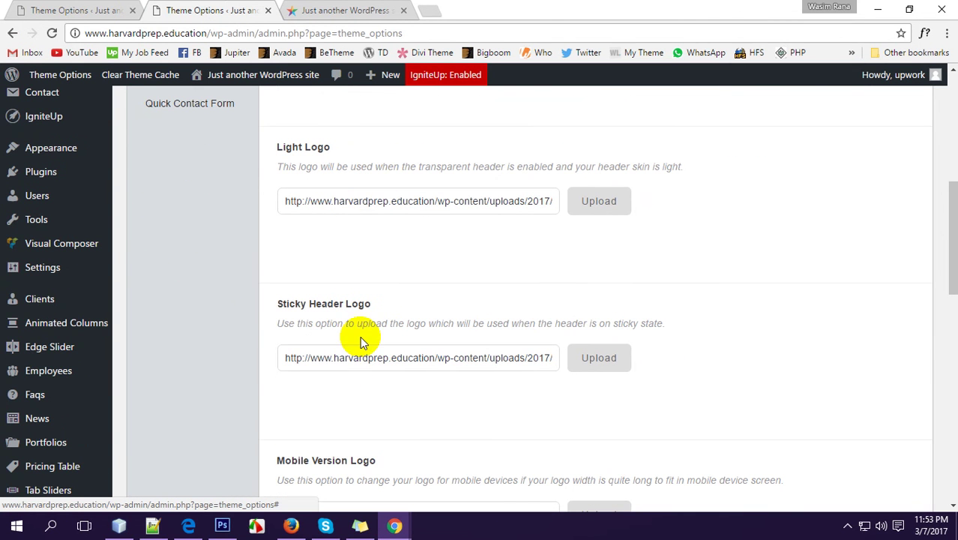
pyautogui.scroll(2, 431, 366)
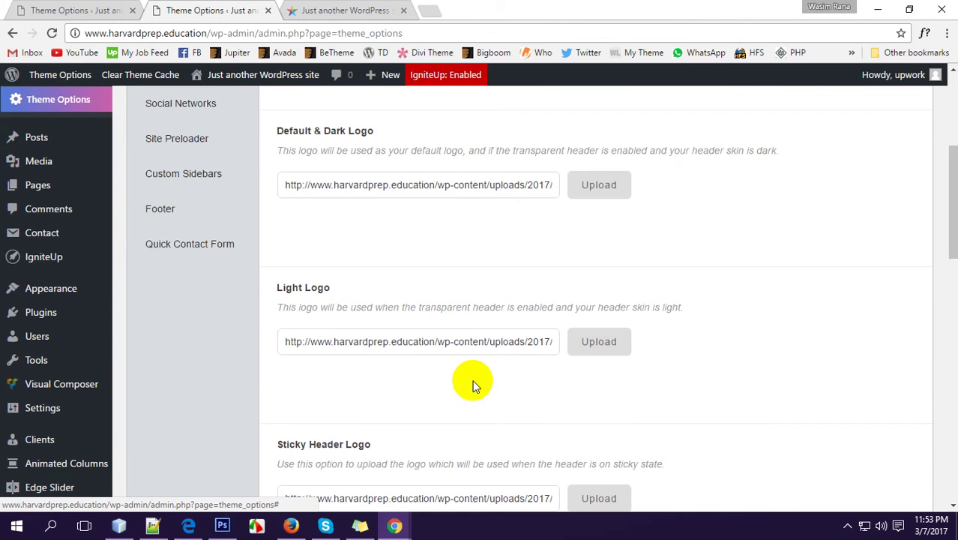
pyautogui.scroll(-1, 398, 358)
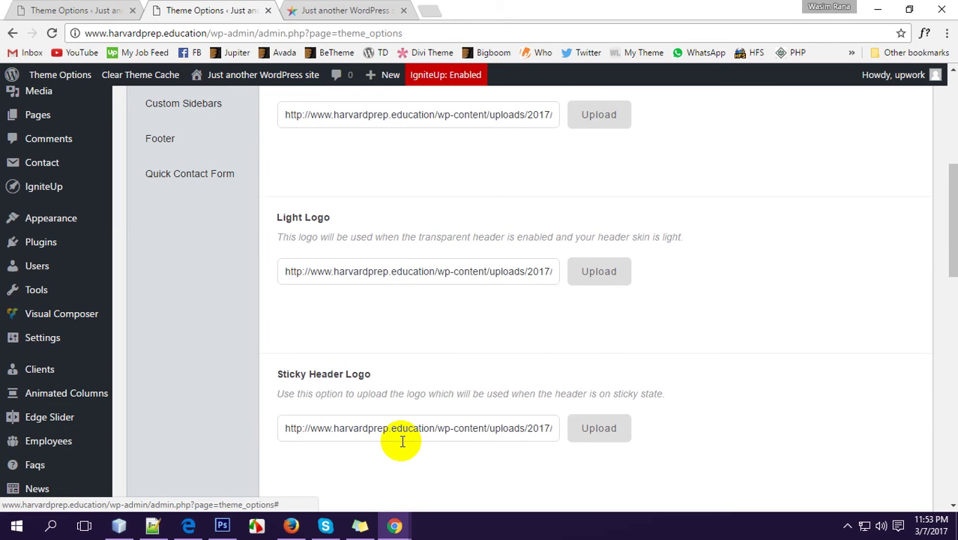
pyautogui.scroll(1, 391, 378)
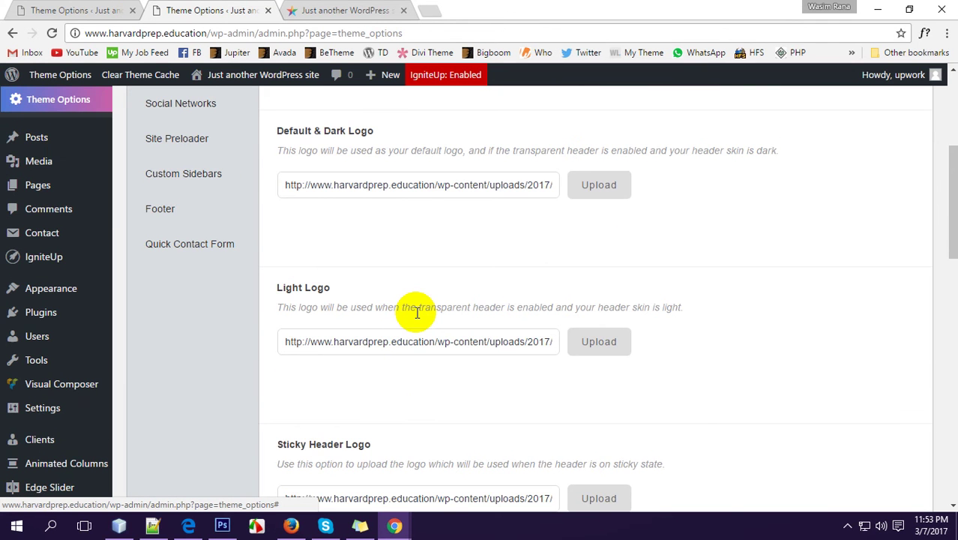
pyautogui.scroll(-15, 417, 313)
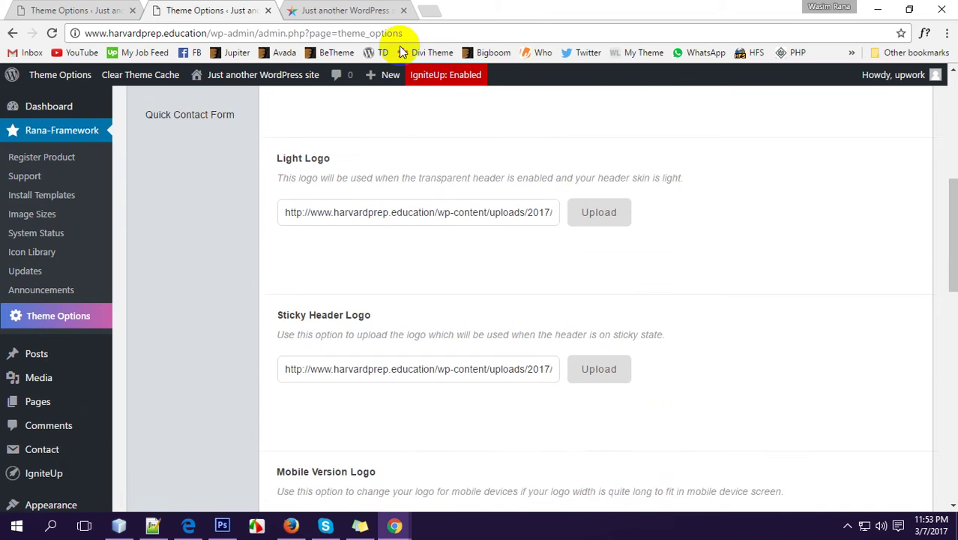
# Check how the header and its logo behave on the live home page in the sticky state
pyautogui.click(353, 10)
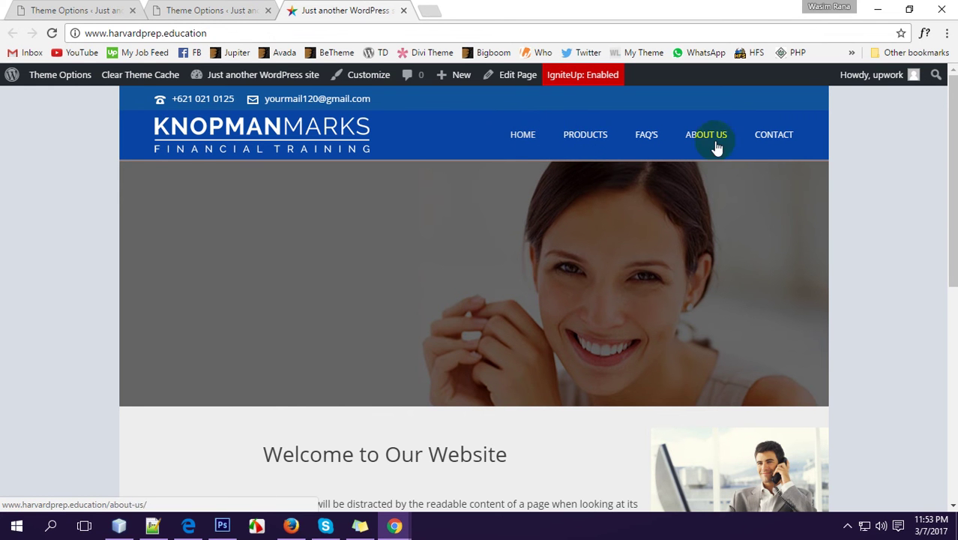
pyautogui.scroll(-5, 517, 255)
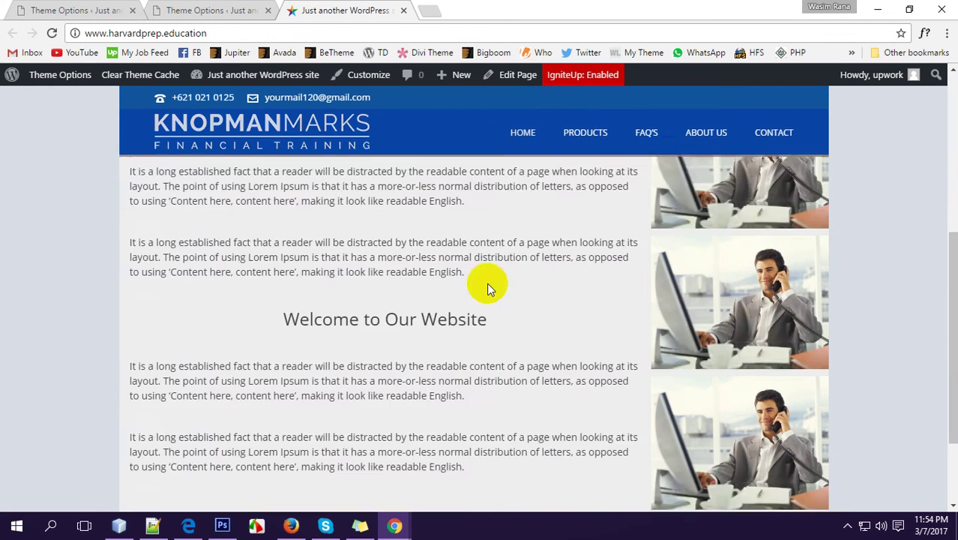
pyautogui.scroll(5, 487, 284)
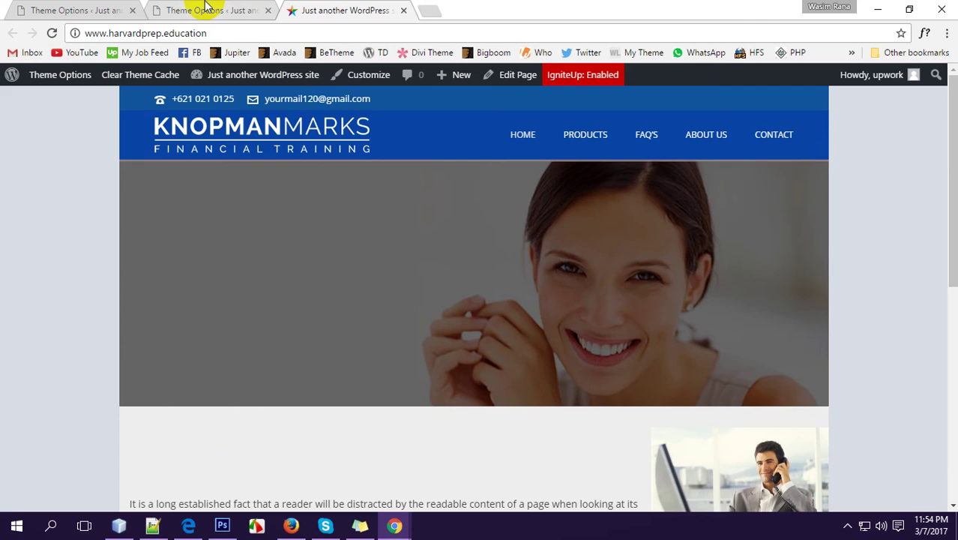
# Examine the Apple iPhone and iPad icon options at the end of the Favicon & Logos section
pyautogui.click(206, 9)
pyautogui.scroll(-9, 66, 365)
pyautogui.moveTo(68, 427)
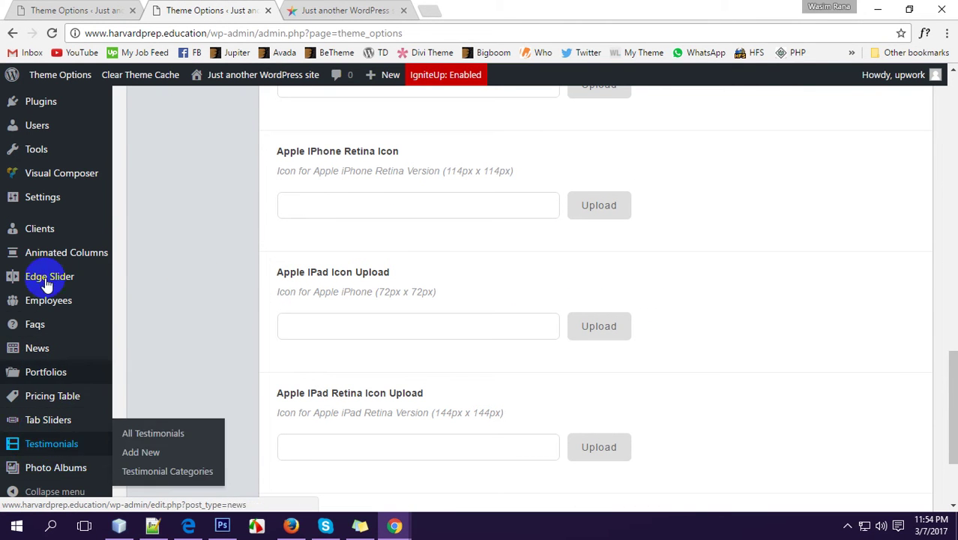
pyautogui.scroll(-2, 51, 420)
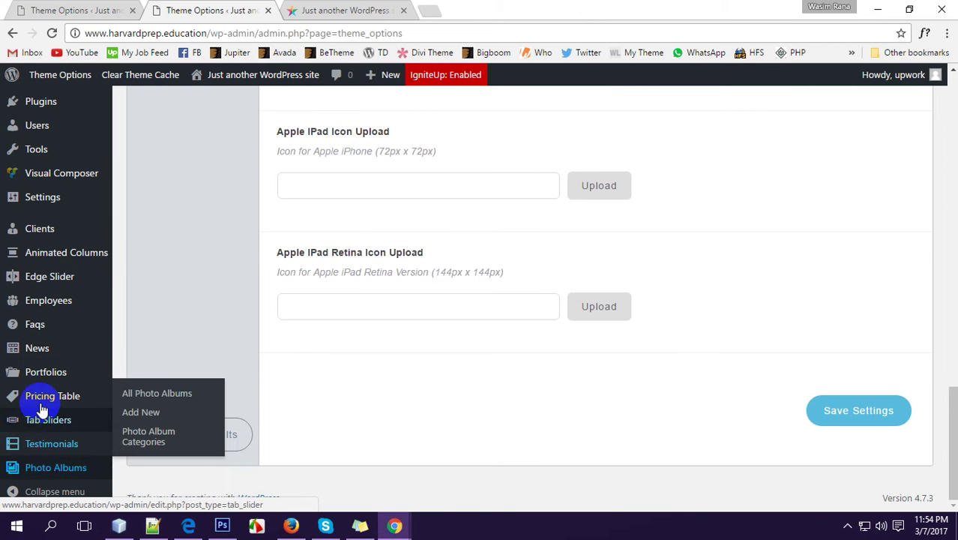
# Review the custom post types listed in the admin menu, from Clients down to Photo Albums
pyautogui.scroll(1, 42, 404)
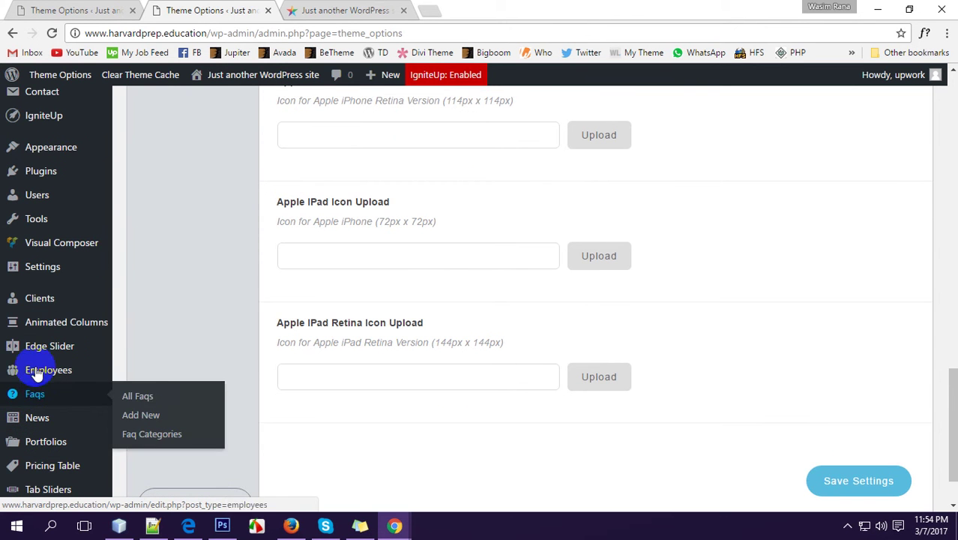
pyautogui.scroll(-2, 45, 420)
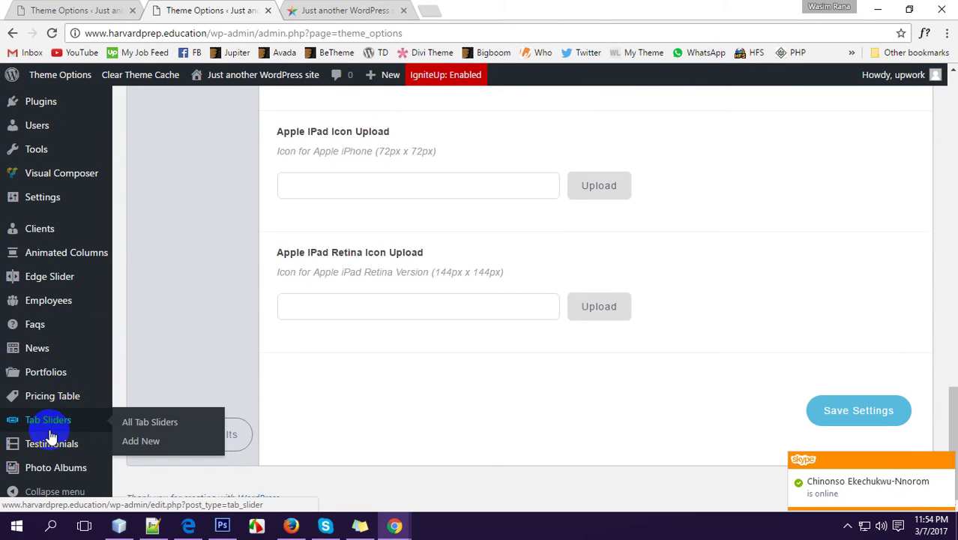
pyautogui.scroll(3, 48, 406)
pyautogui.scroll(10, 51, 465)
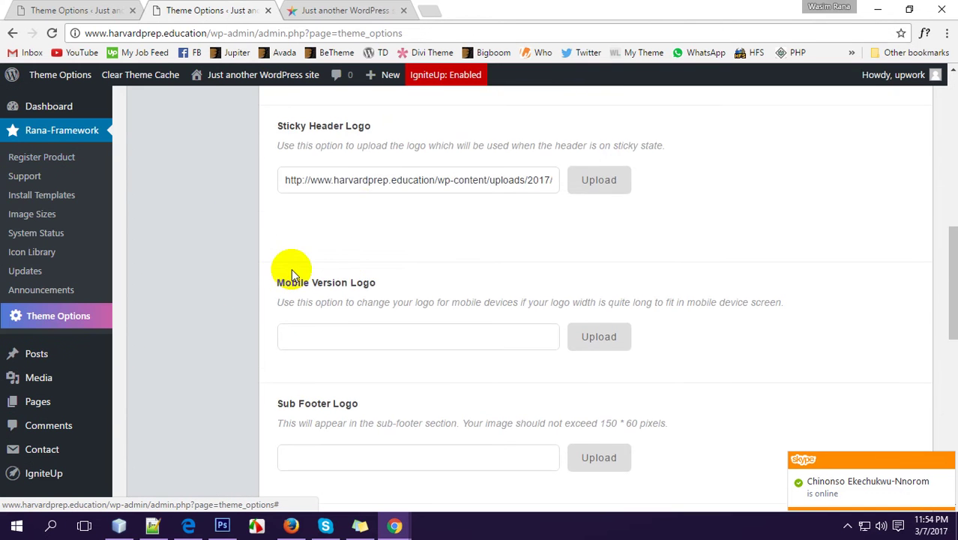
# Disable the Photo Album and Pricing Tables post types in the Advanced / Manage Theme options
pyautogui.click(642, 171)
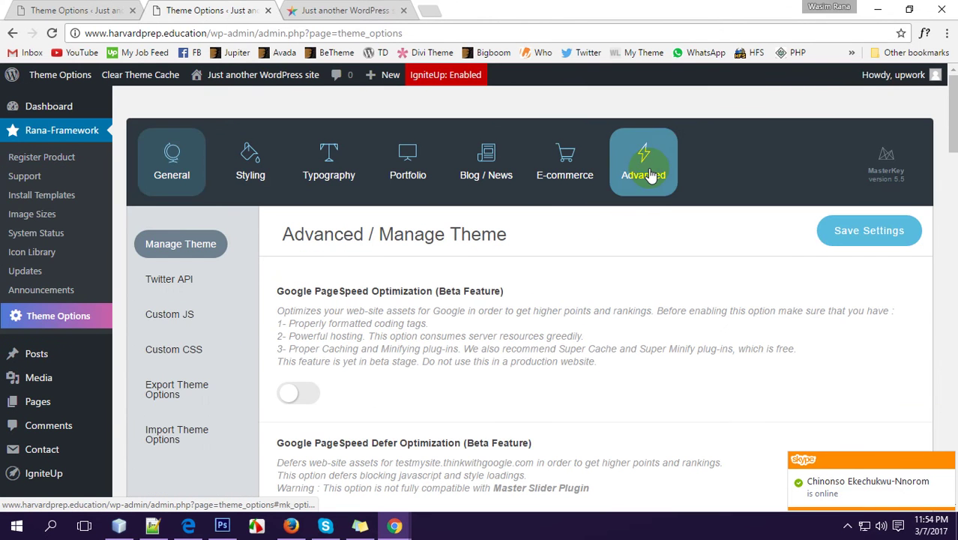
pyautogui.scroll(-1, 281, 333)
pyautogui.scroll(-8, 438, 331)
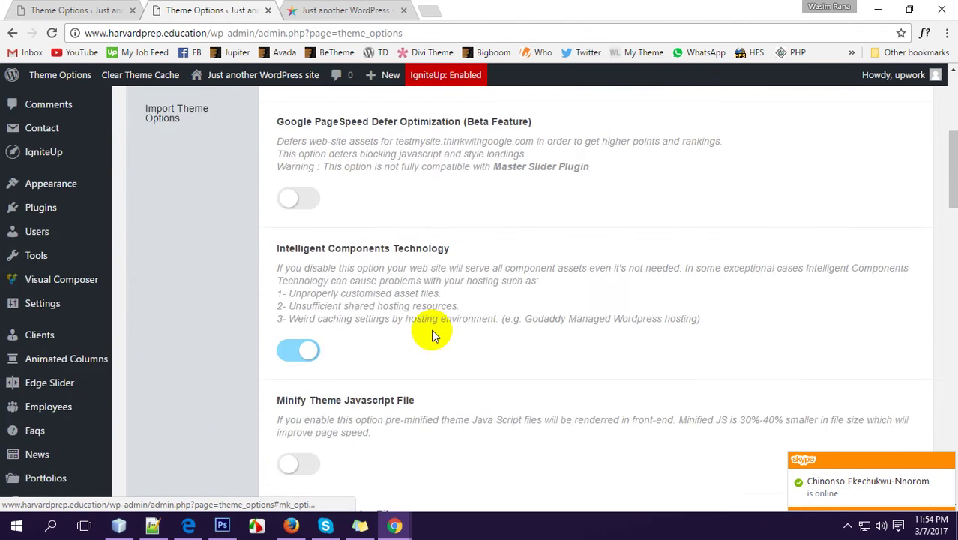
pyautogui.scroll(-7, 413, 193)
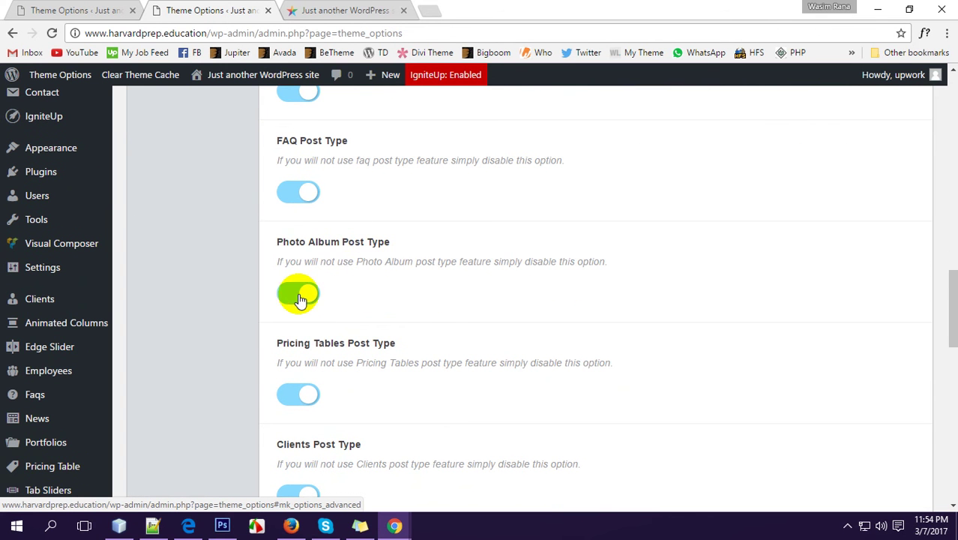
pyautogui.click(293, 297)
pyautogui.scroll(-2, 375, 299)
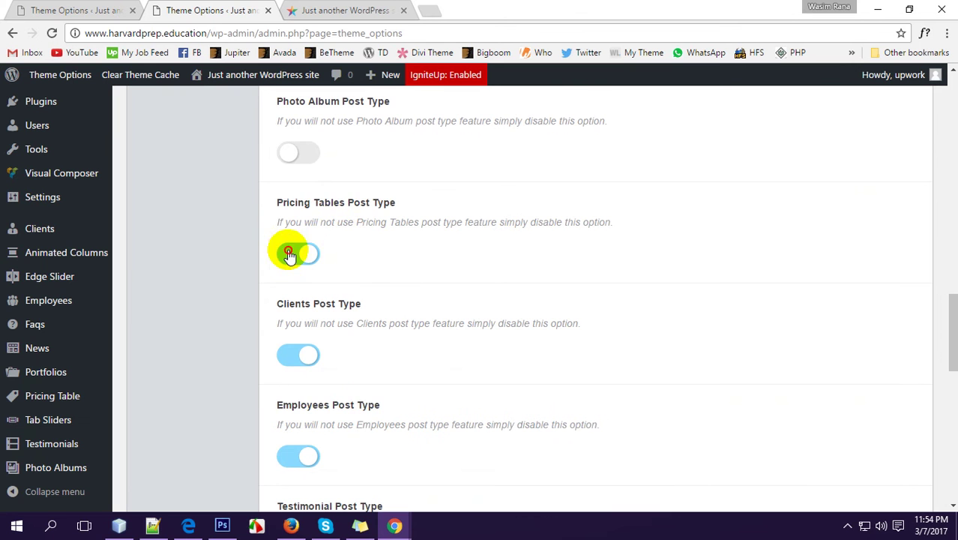
pyautogui.click(289, 255)
# Disable the Clients, Employees and Testimonial post types
pyautogui.scroll(-2, 385, 263)
pyautogui.click(304, 220)
pyautogui.scroll(-1, 390, 243)
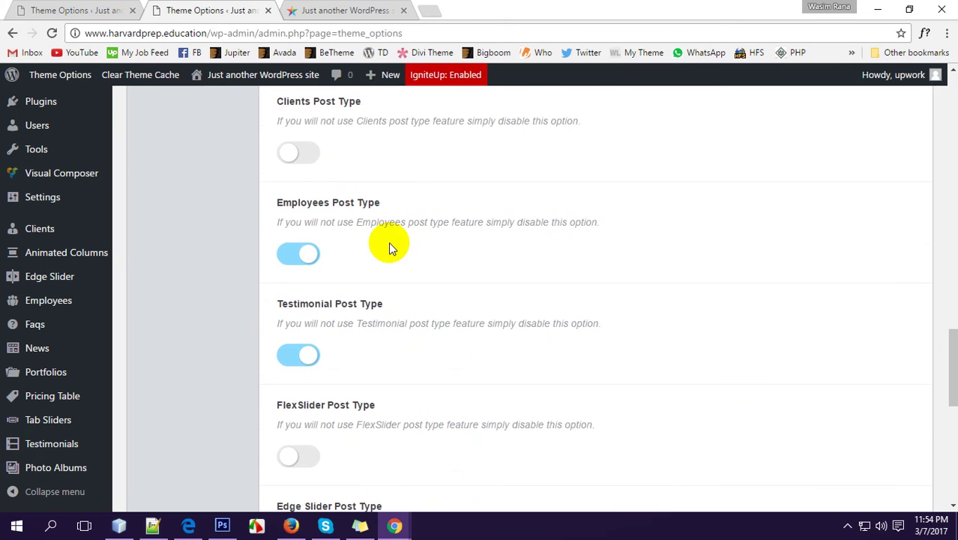
pyautogui.click(293, 244)
pyautogui.scroll(-1, 396, 259)
pyautogui.scroll(-1, 396, 259)
pyautogui.click(298, 209)
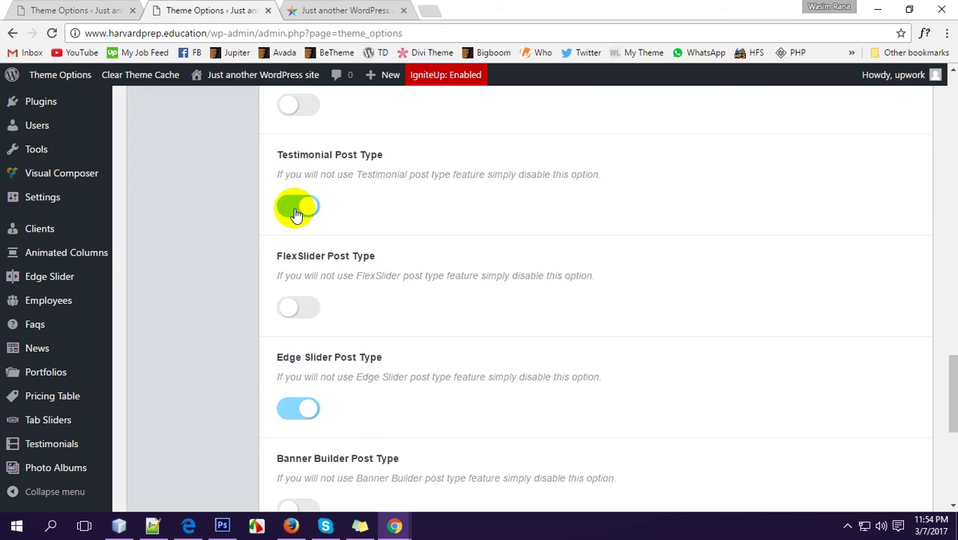
# Disable the Edge Slider, Tab Slider and Animated Columns post types, and save the theme settings
pyautogui.scroll(-2, 404, 285)
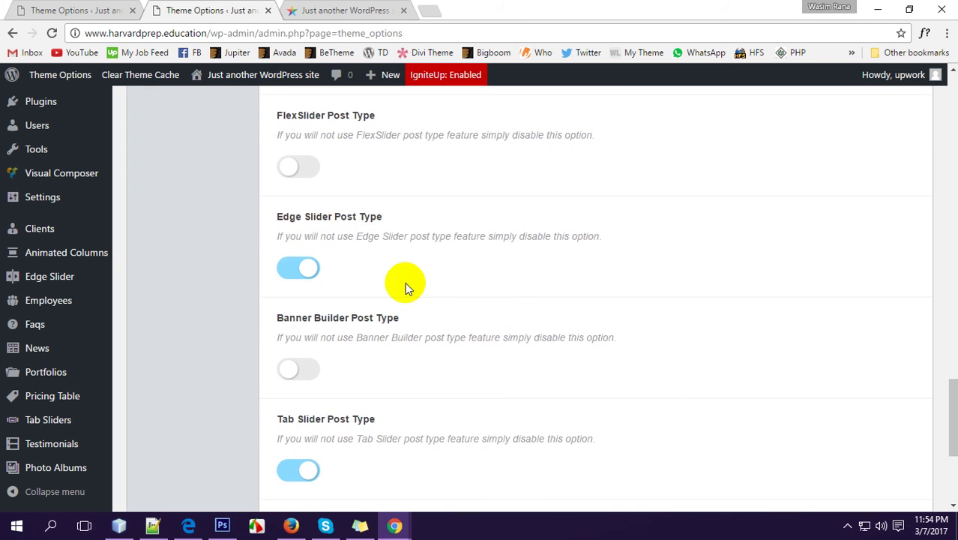
pyautogui.scroll(-1, 371, 259)
pyautogui.click(311, 201)
pyautogui.scroll(-3, 353, 225)
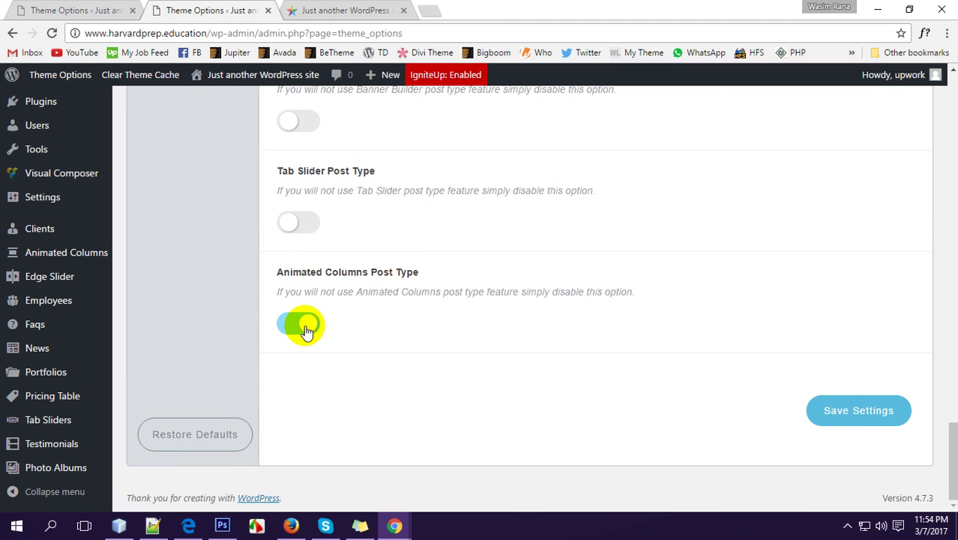
pyautogui.click(861, 412)
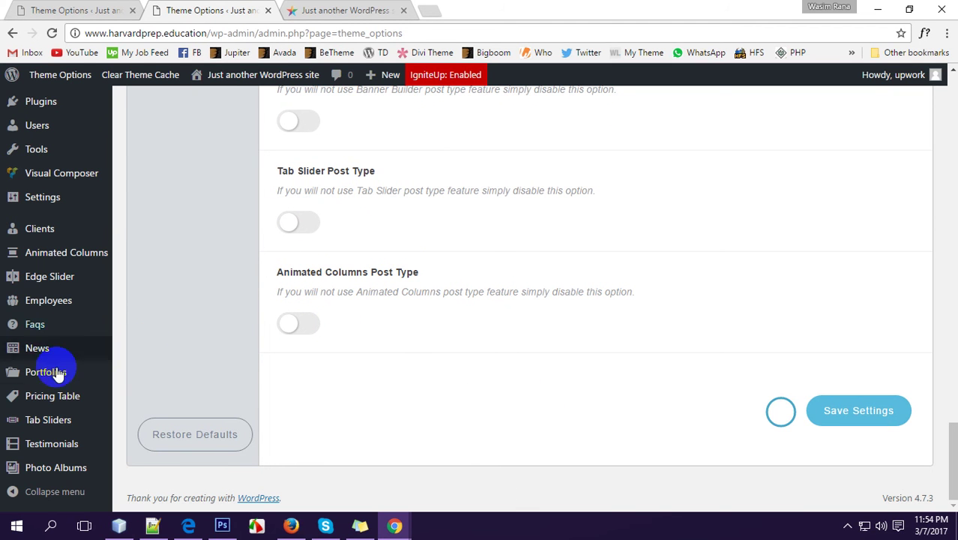
# Open the Dashboard and check which custom post types remain in the admin menu
pyautogui.scroll(20, 65, 421)
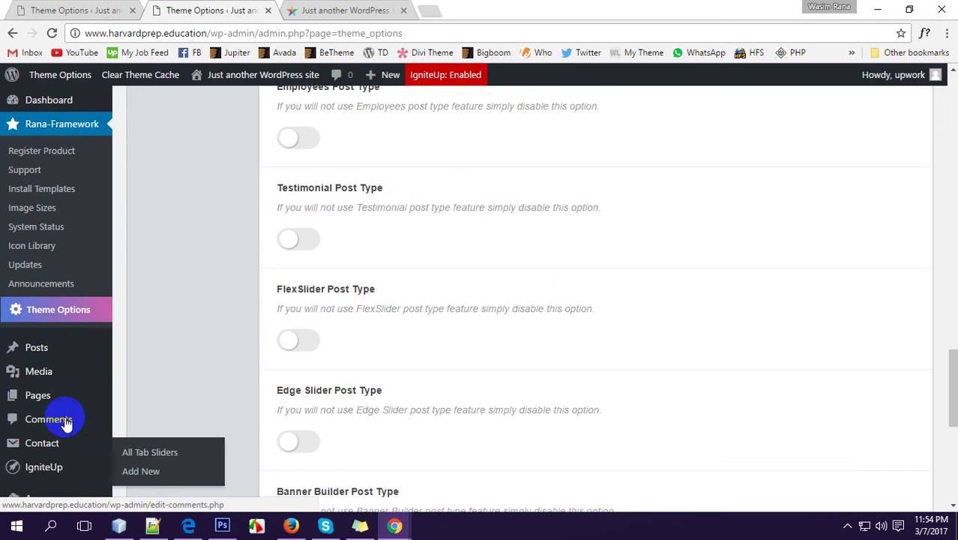
pyautogui.scroll(3, 573, 398)
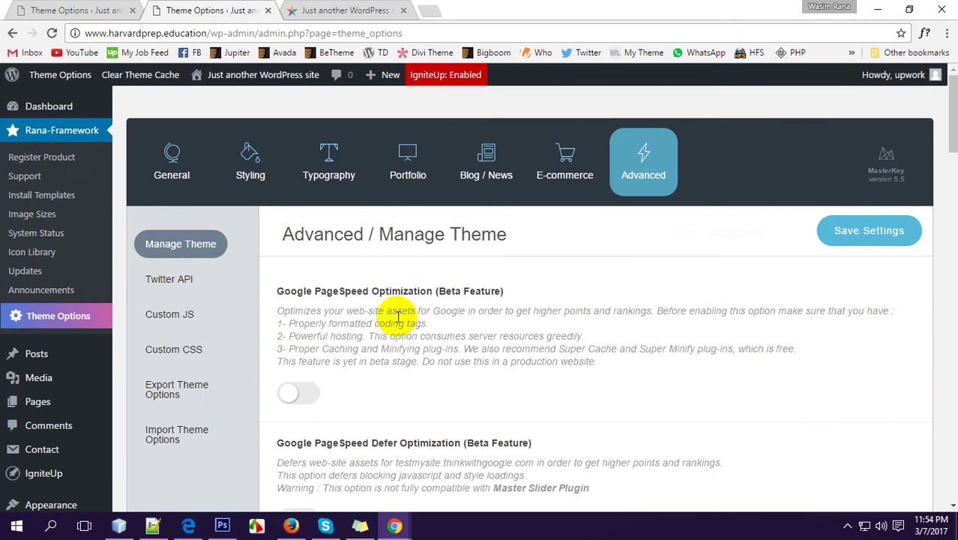
pyautogui.moveTo(43, 108)
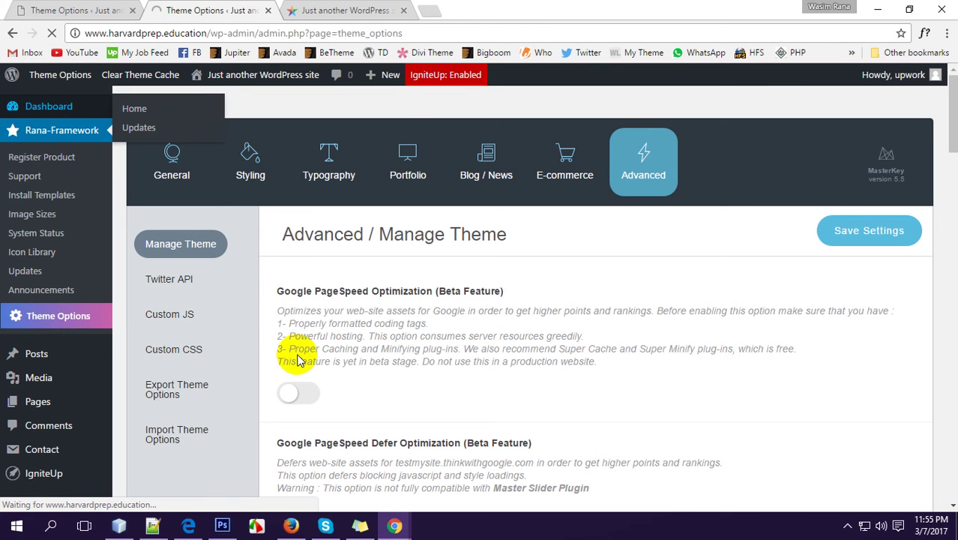
pyautogui.scroll(-2, 17, 406)
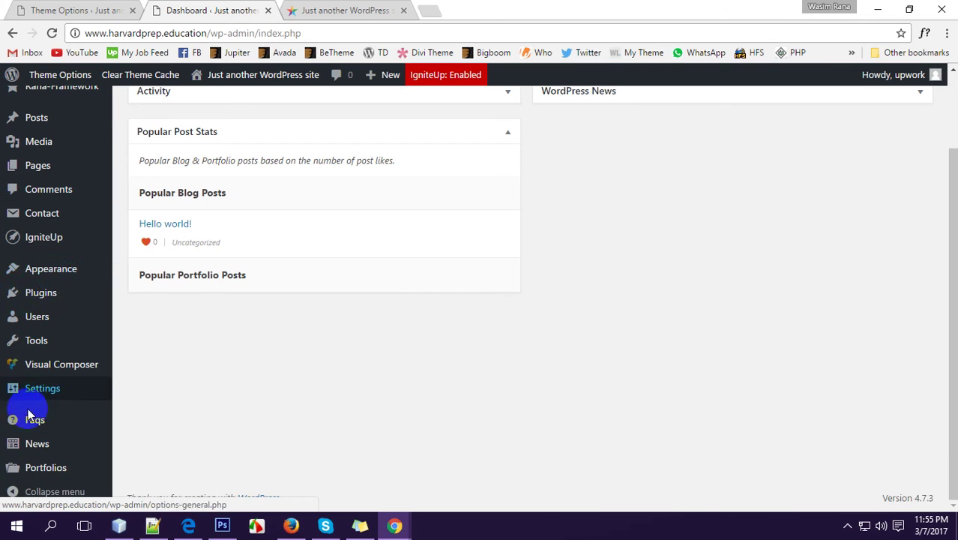
pyautogui.scroll(2, 28, 459)
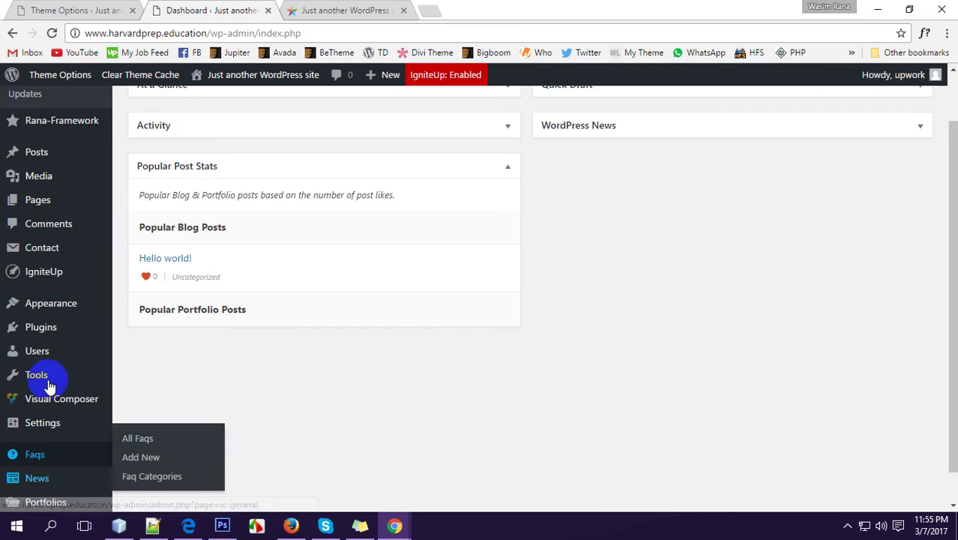
# Go to the live home page and open it for editing in a separate browser tab
pyautogui.click(333, 10)
pyautogui.scroll(-5, 505, 301)
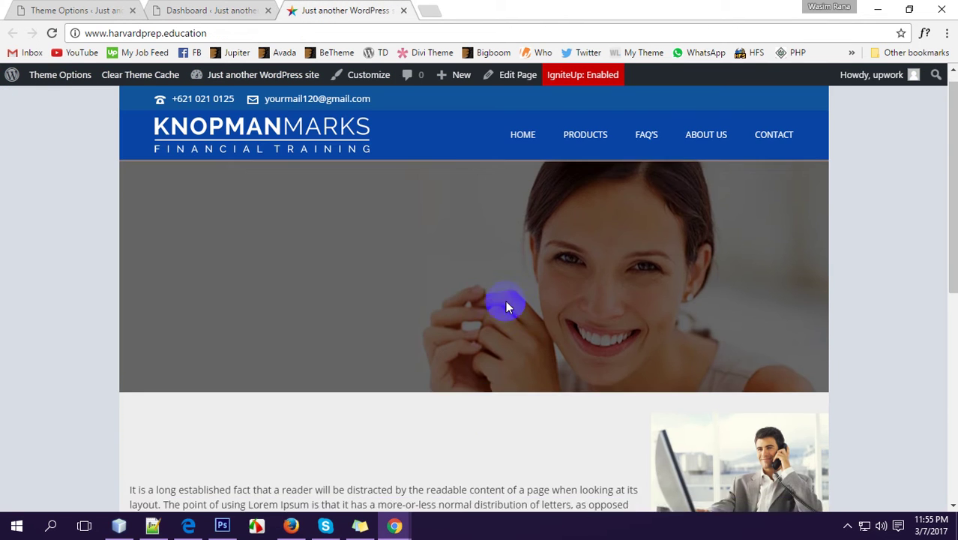
pyautogui.scroll(6, 505, 301)
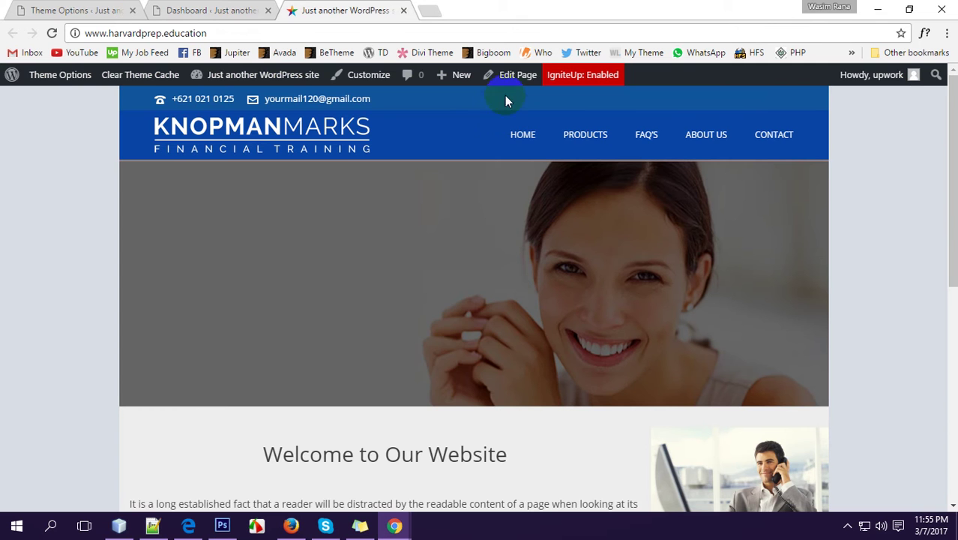
pyautogui.click(513, 81)
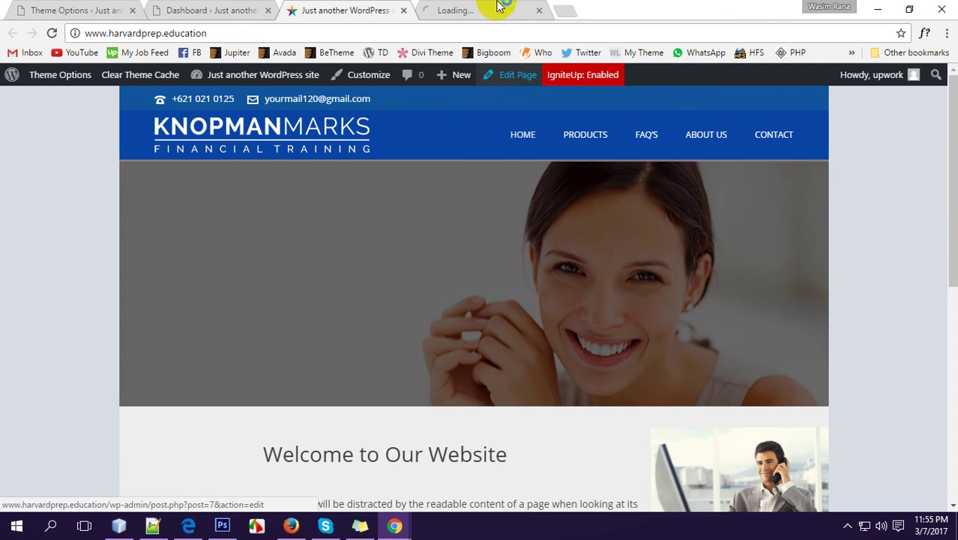
pyautogui.click(495, 9)
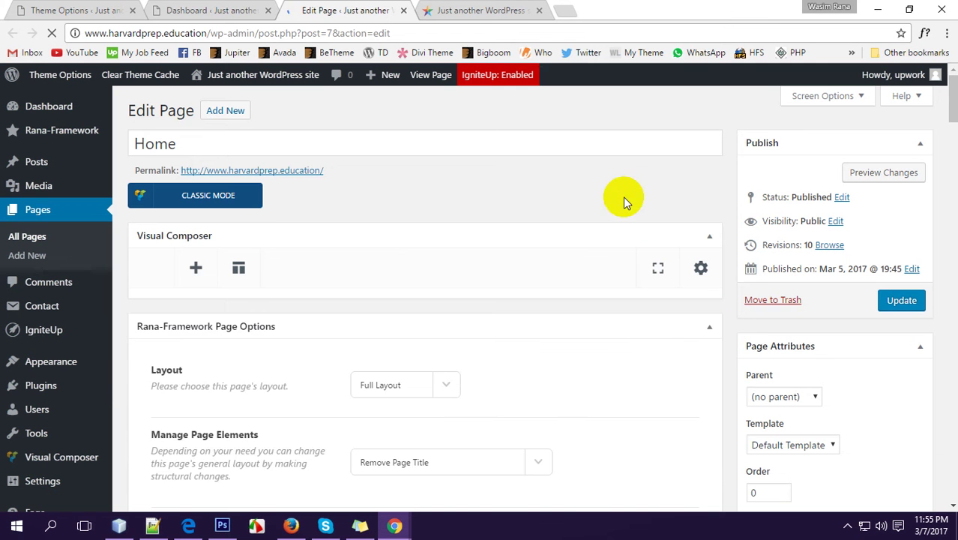
# Examine the Home page's Visual Composer layout from the first page section down to the Rana-Framework Page Options
pyautogui.scroll(-3, 551, 247)
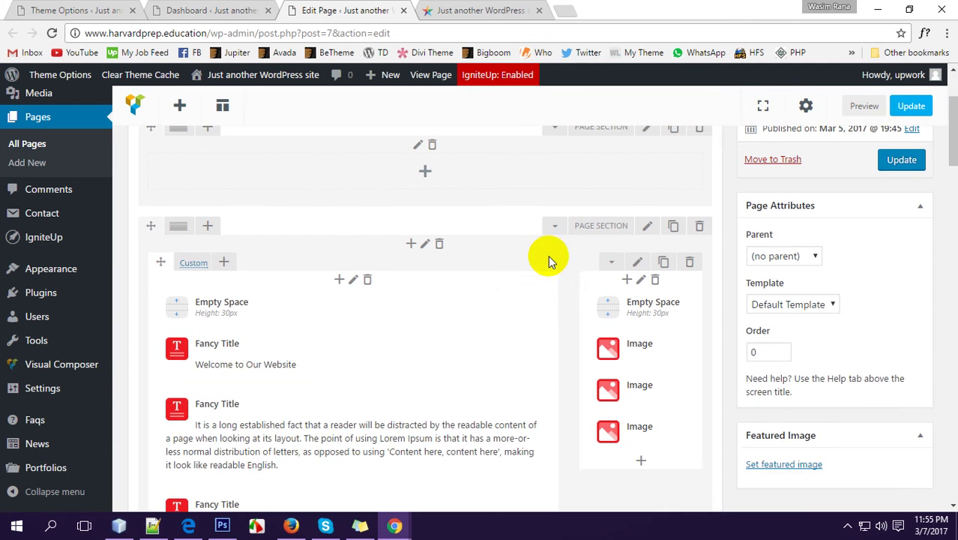
pyautogui.scroll(-2, 547, 260)
pyautogui.scroll(4, 524, 300)
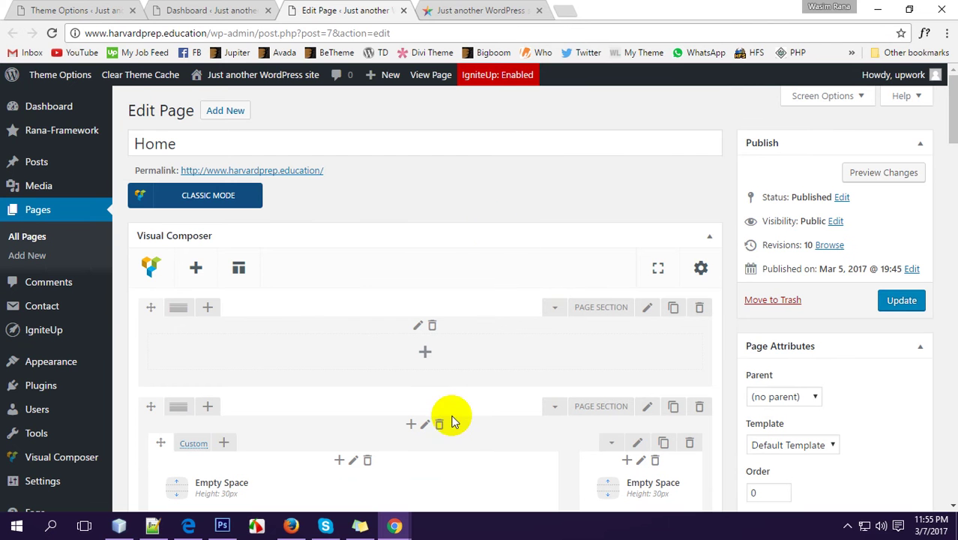
pyautogui.scroll(-3, 494, 307)
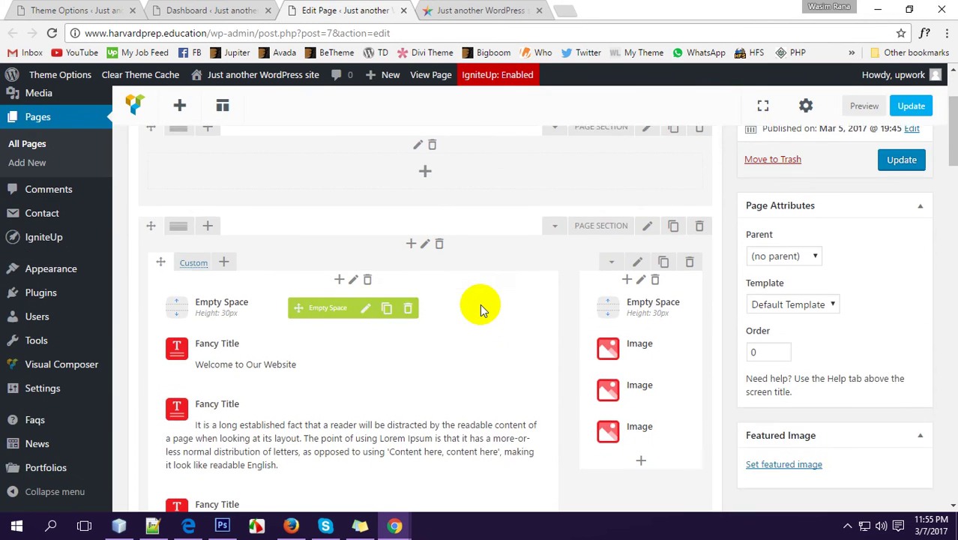
pyautogui.scroll(3, 481, 310)
pyautogui.scroll(-5, 487, 296)
pyautogui.scroll(-8, 498, 295)
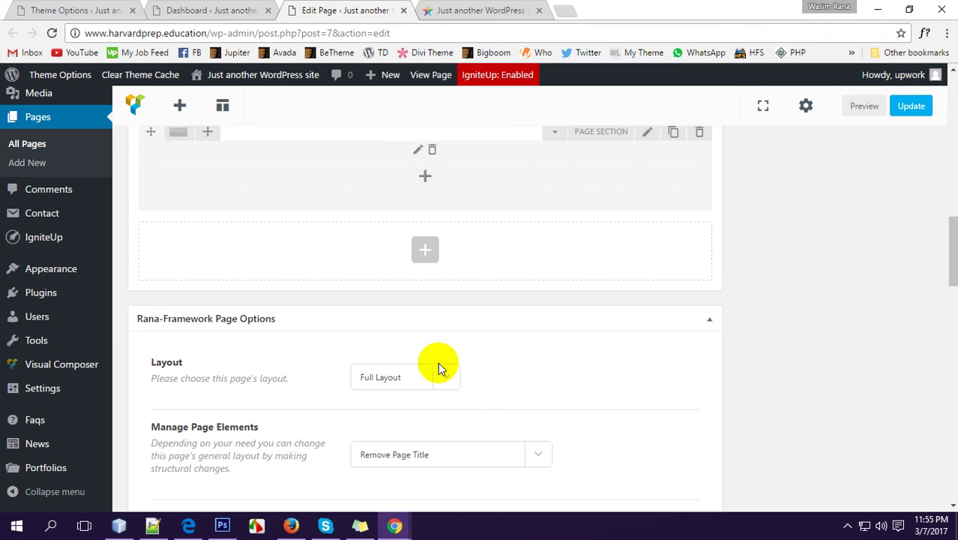
# Add an empty Row element after the last page section of the Home page
pyautogui.scroll(2, 368, 323)
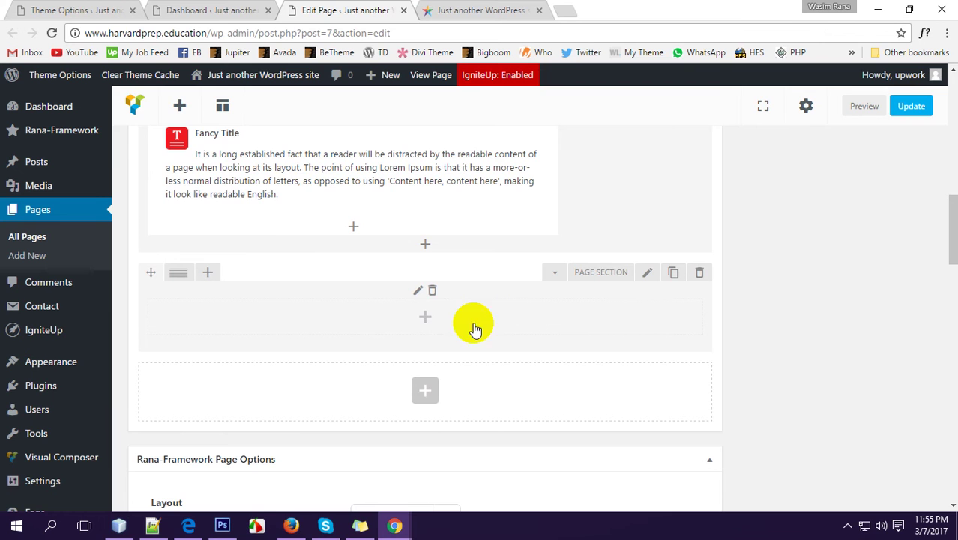
pyautogui.click(425, 395)
pyautogui.click(299, 203)
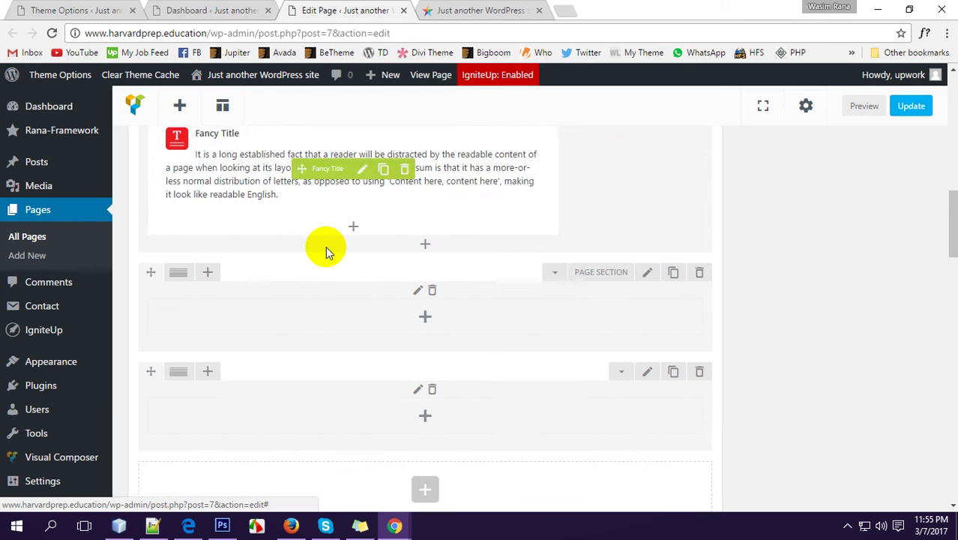
# Search the Add Element library for "page" to view the Page Section element, and close it without adding anything
pyautogui.scroll(-1, 450, 337)
pyautogui.scroll(-1, 480, 382)
pyautogui.click(428, 351)
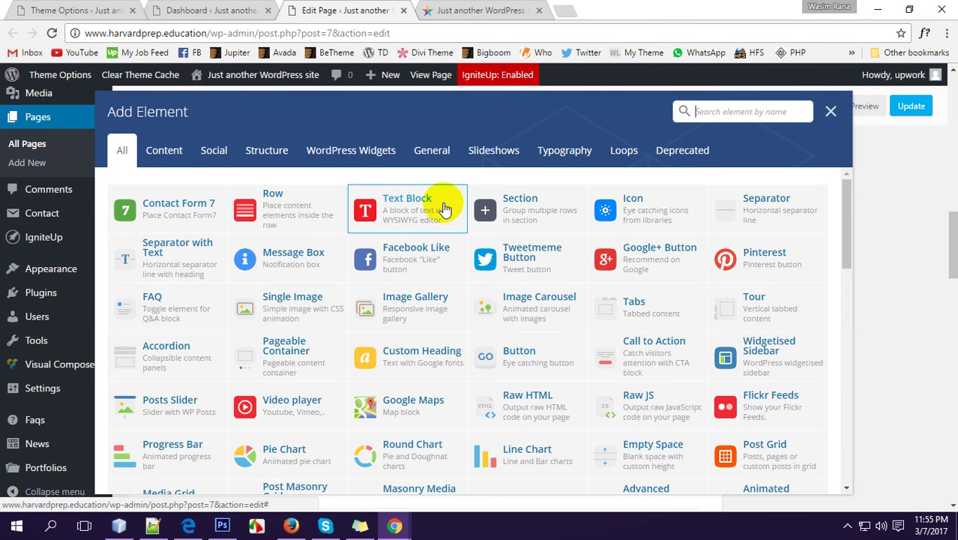
pyautogui.write('page')
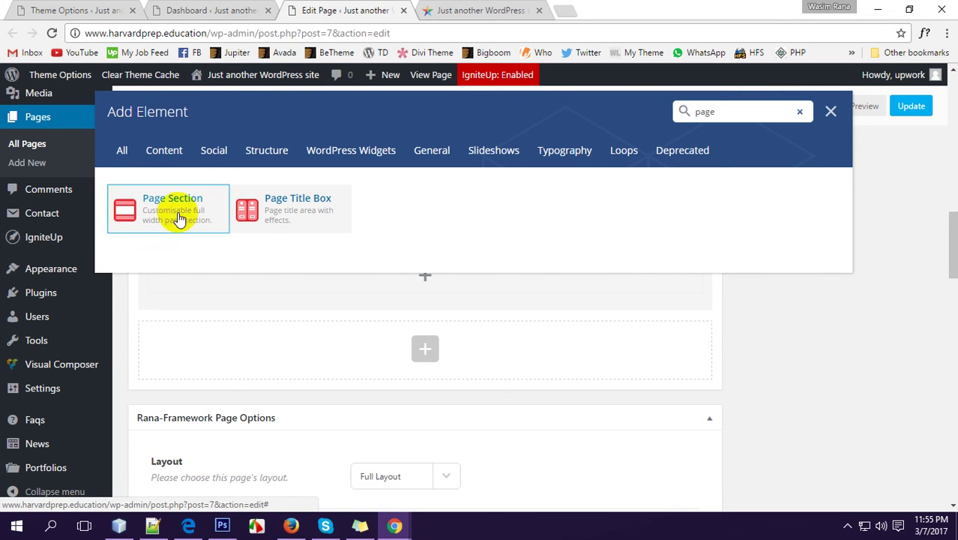
pyautogui.click(830, 111)
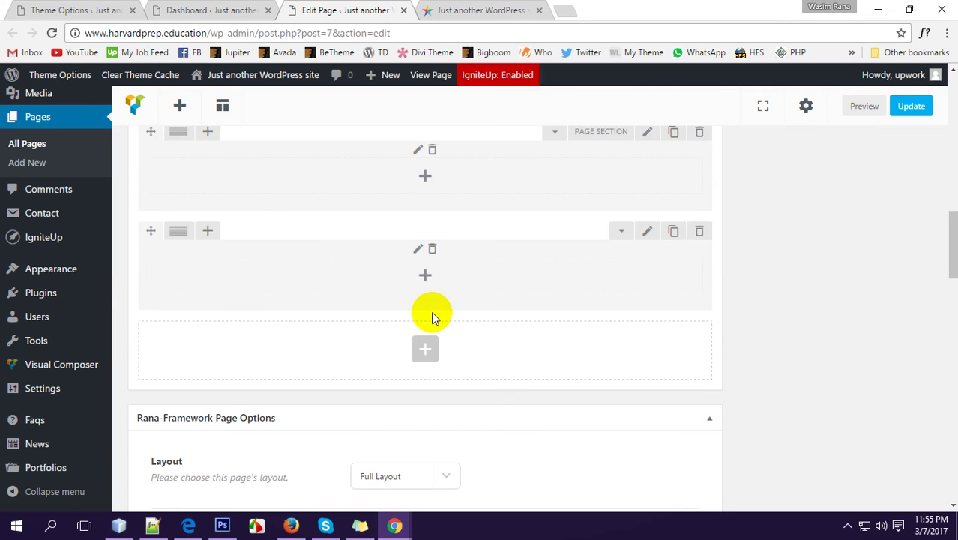
# Delete the plain empty row at the end of the layout and confirm the deletion
pyautogui.scroll(1, 381, 333)
pyautogui.click(698, 301)
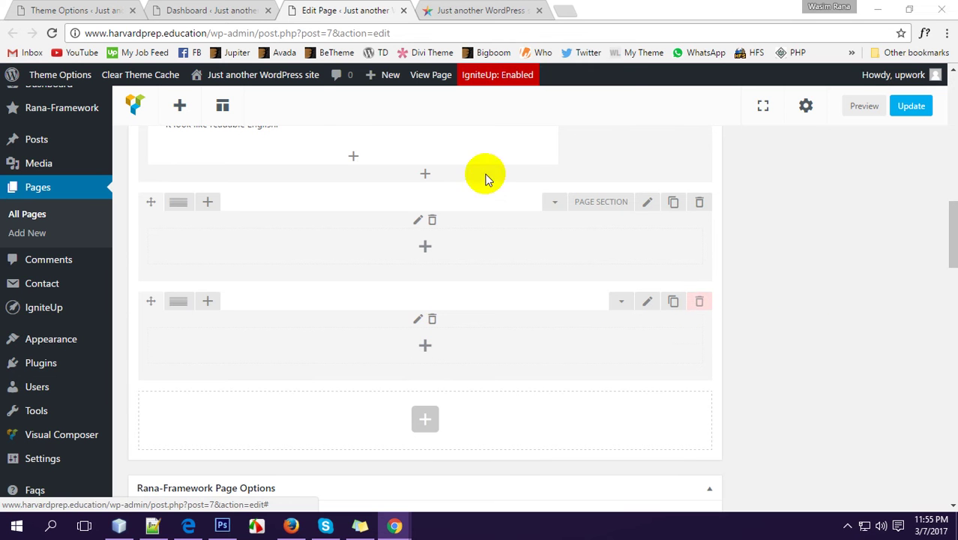
pyautogui.click(536, 113)
# Delete the empty page section at the end of the Home page layout
pyautogui.scroll(2, 302, 284)
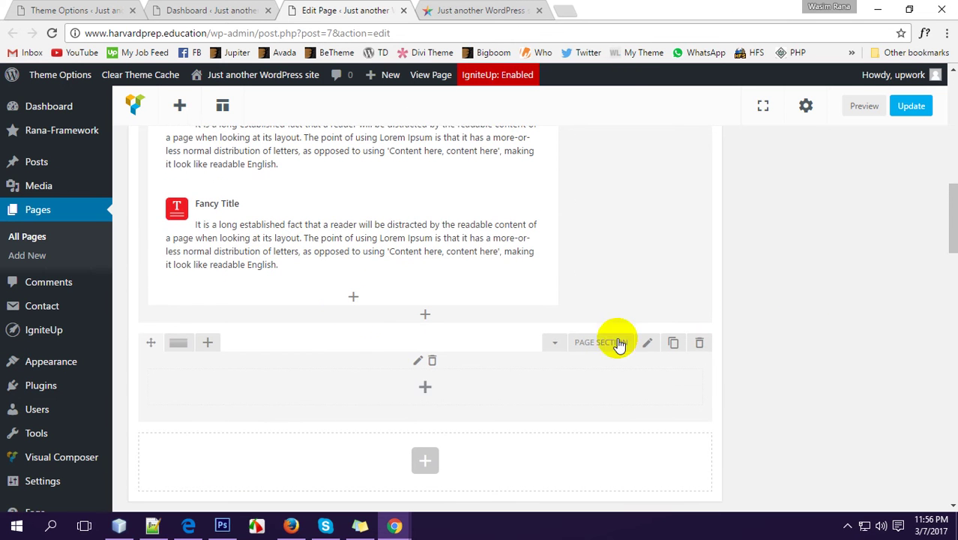
pyautogui.click(695, 344)
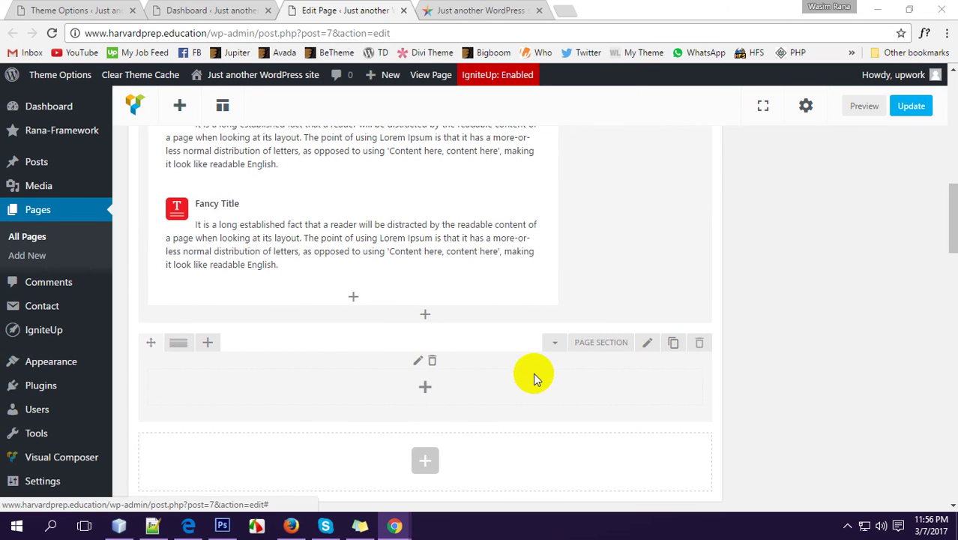
pyautogui.click(532, 135)
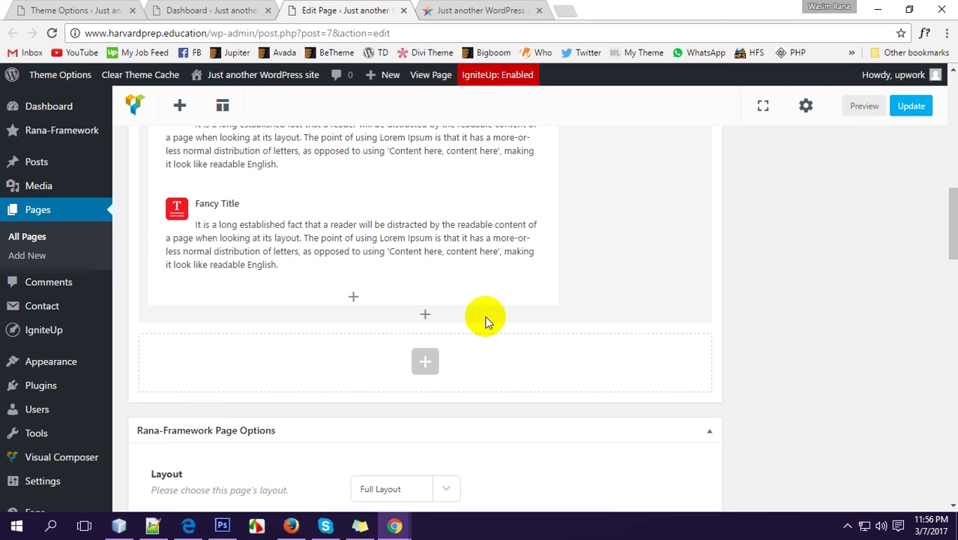
pyautogui.scroll(10, 474, 364)
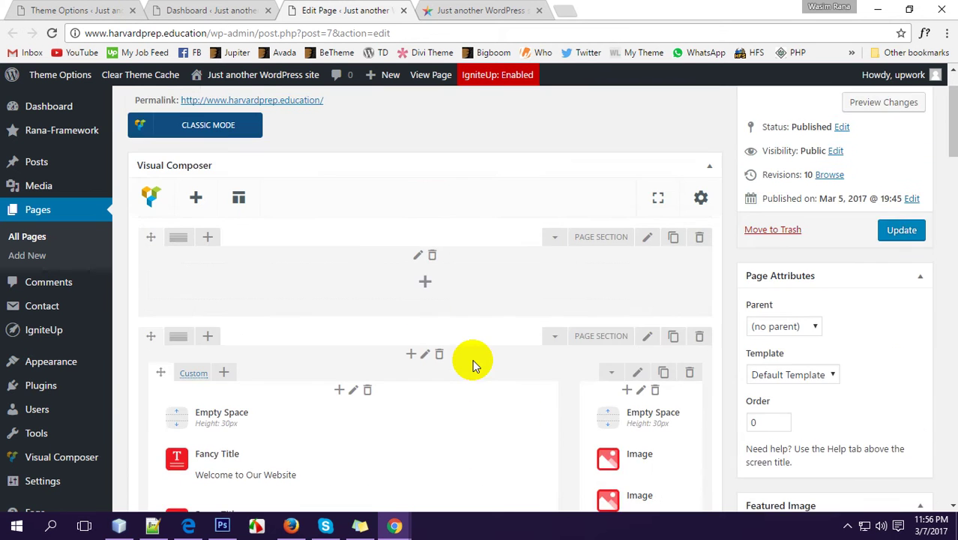
# Open the settings of the first page section and compare its background image with the banner on the live Home page
pyautogui.scroll(-3, 472, 365)
pyautogui.scroll(3, 480, 345)
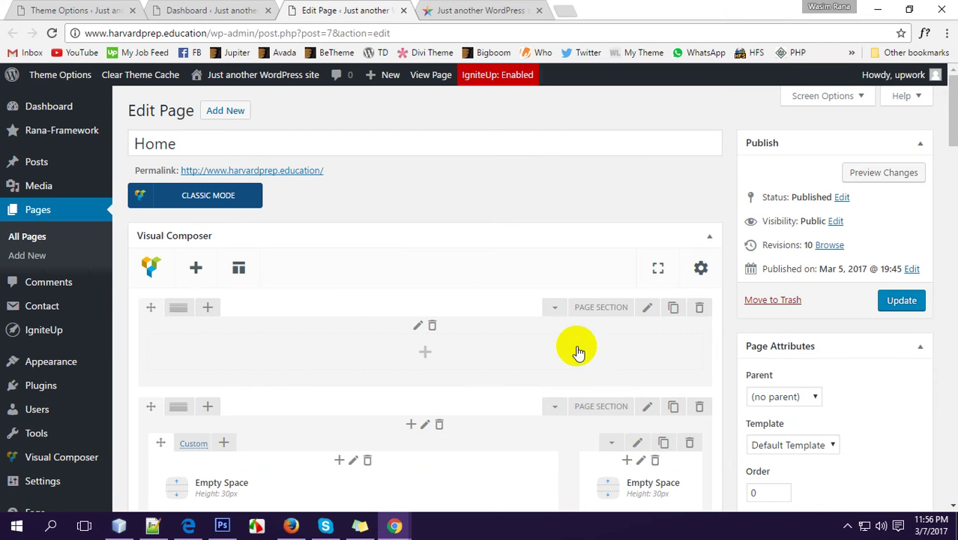
pyautogui.scroll(-1, 578, 353)
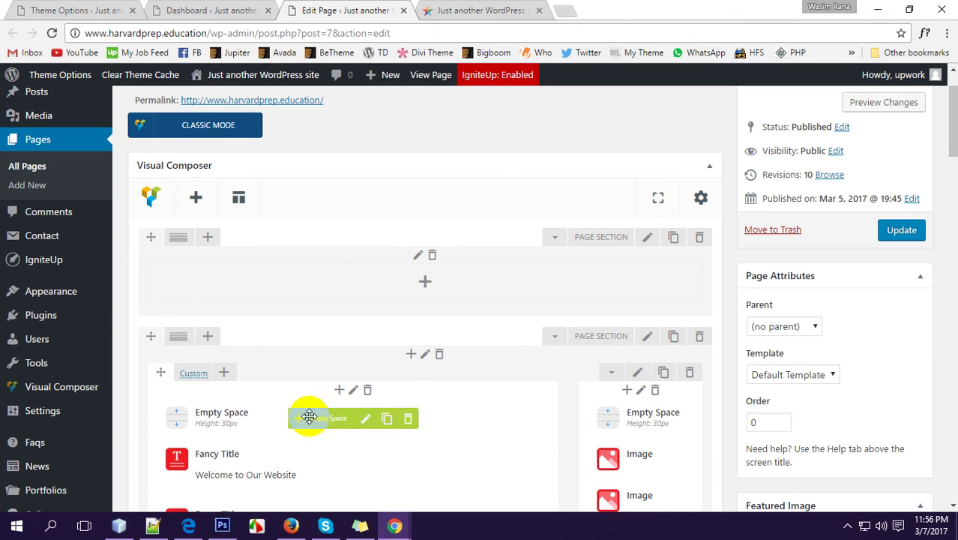
pyautogui.scroll(-2, 240, 343)
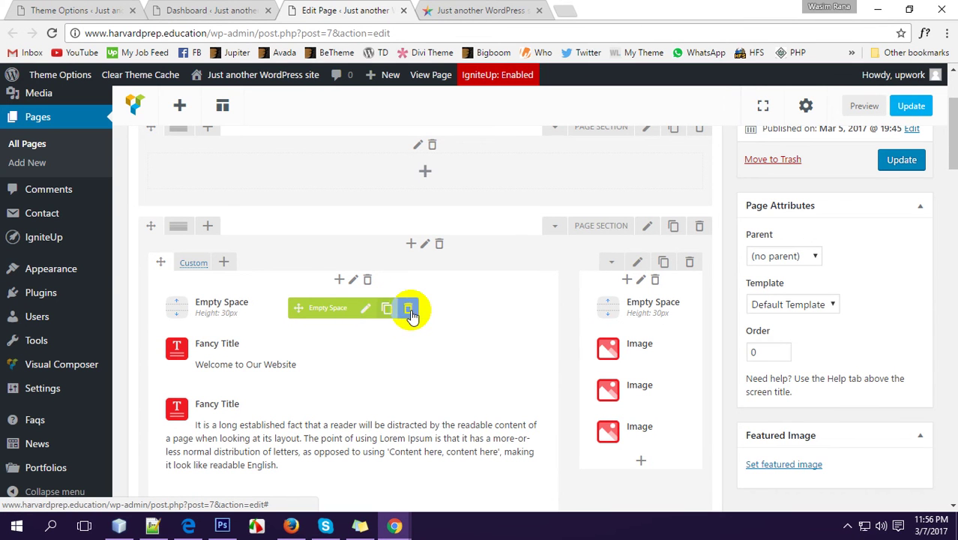
pyautogui.scroll(3, 450, 322)
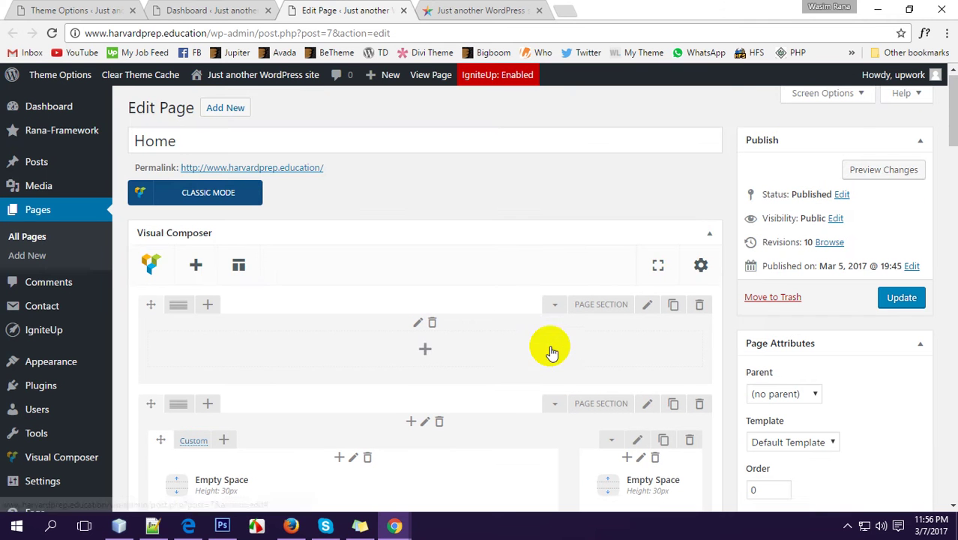
pyautogui.click(647, 310)
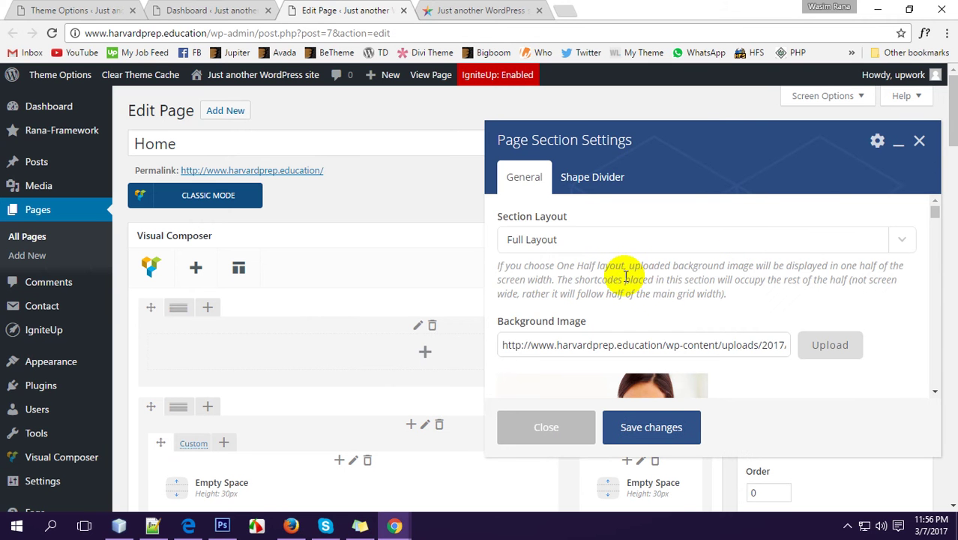
pyautogui.scroll(-2, 625, 276)
pyautogui.scroll(2, 566, 257)
pyautogui.scroll(-1, 622, 244)
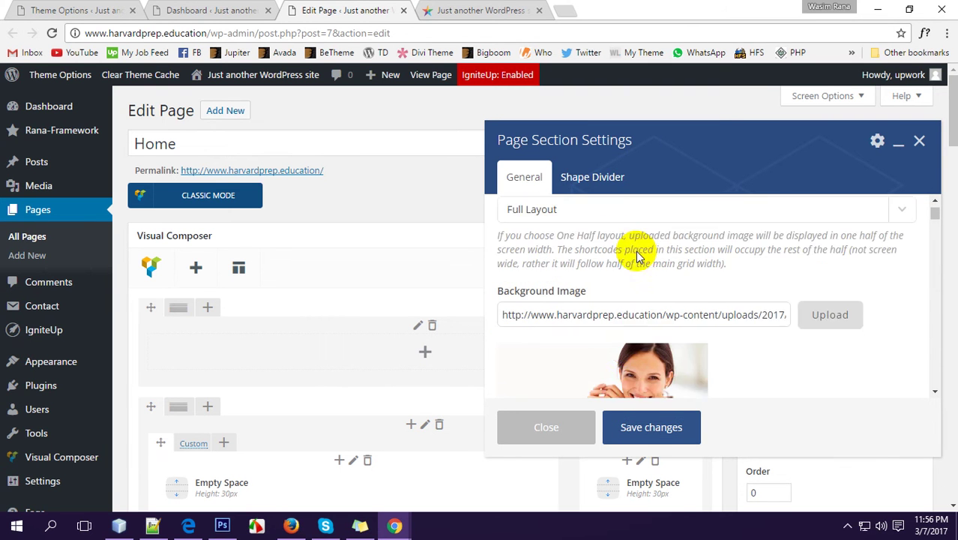
pyautogui.click(495, 12)
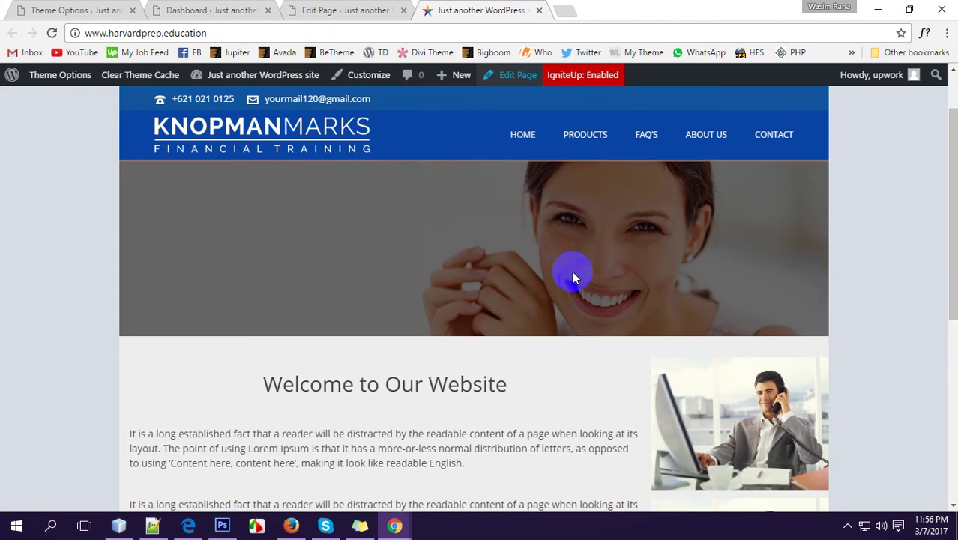
pyautogui.click(367, 12)
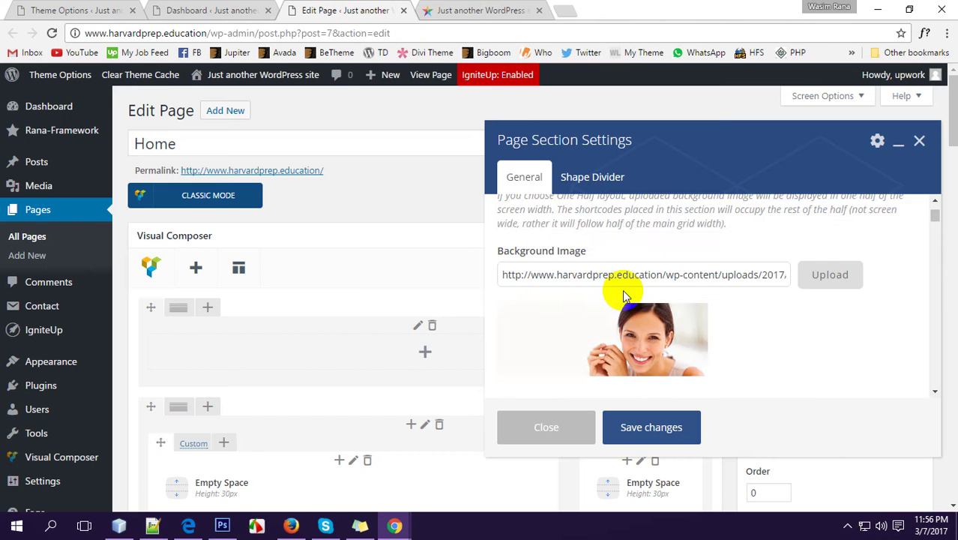
# Review the first page section's background color, blend mode, position, repeat, cover and parallax options
pyautogui.scroll(-2, 674, 307)
pyautogui.scroll(-2, 655, 312)
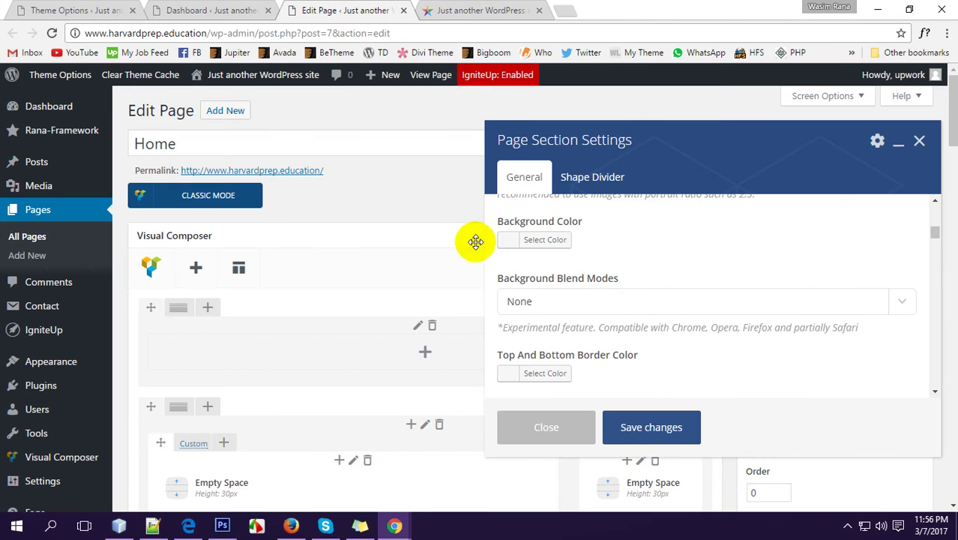
pyautogui.scroll(-4, 592, 266)
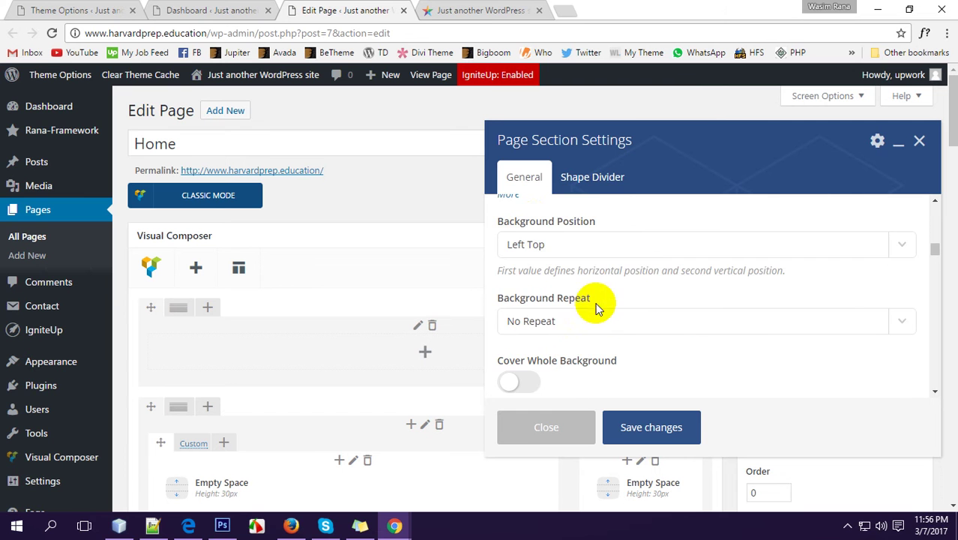
pyautogui.scroll(-2, 532, 250)
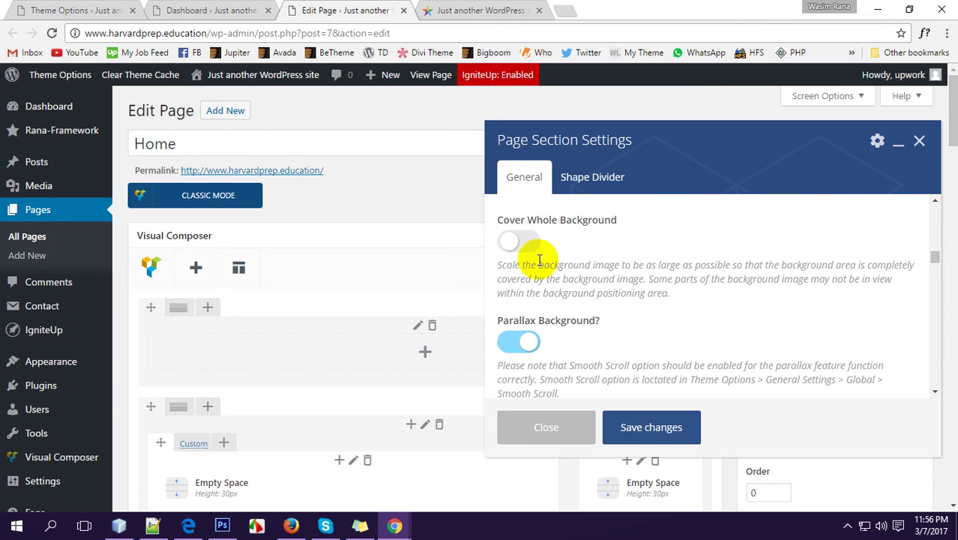
pyautogui.scroll(-1, 524, 262)
# Examine the parallax effect of the banner on the live Home page
pyautogui.click(483, 10)
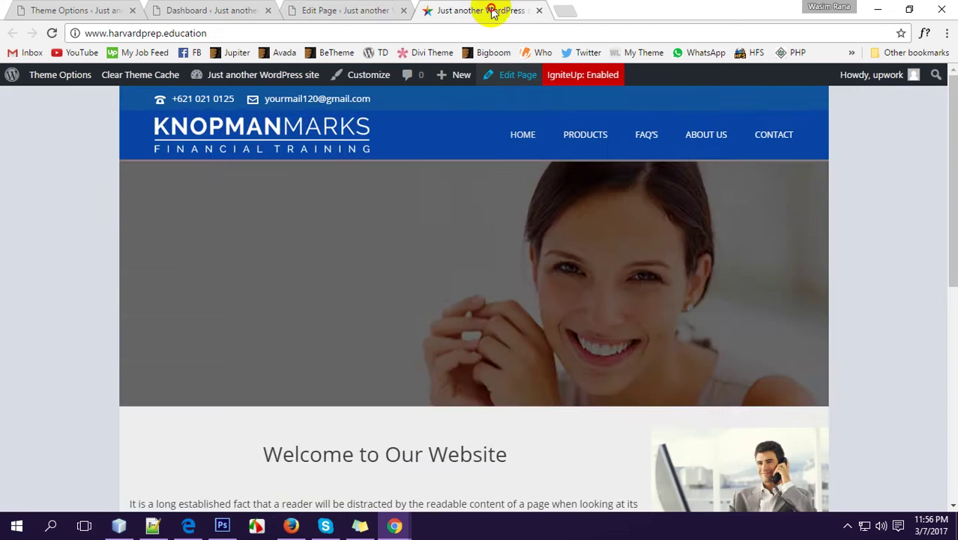
pyautogui.scroll(-3, 560, 323)
pyautogui.scroll(3, 558, 352)
pyautogui.scroll(-3, 562, 325)
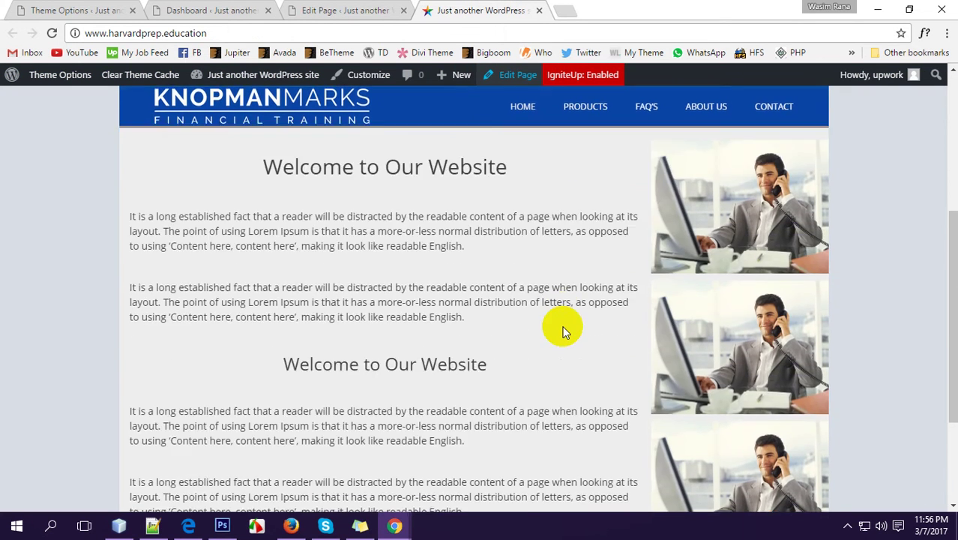
pyautogui.scroll(3, 562, 315)
pyautogui.scroll(-2, 556, 293)
pyautogui.scroll(2, 555, 296)
pyautogui.scroll(-3, 552, 293)
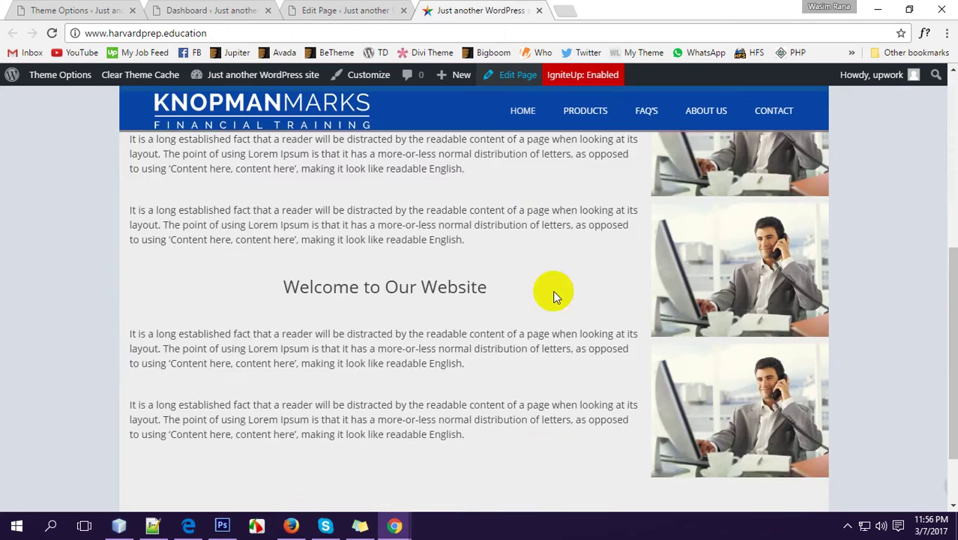
pyautogui.scroll(3, 552, 293)
# Review the page section's 3D speed factor and overlay color opacity, and compare the overlay with the live banner
pyautogui.click(345, 10)
pyautogui.scroll(-1, 577, 296)
pyautogui.scroll(-5, 620, 298)
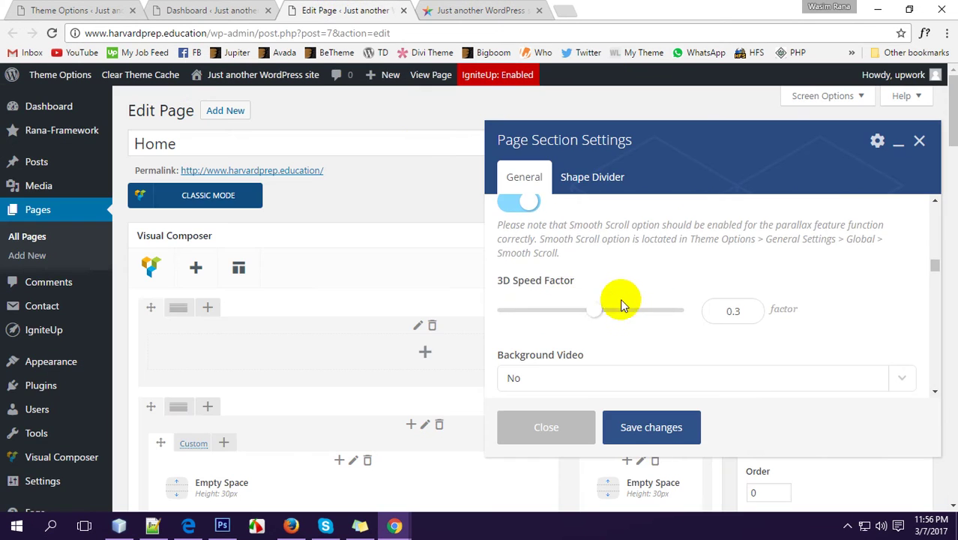
pyautogui.scroll(-3, 622, 304)
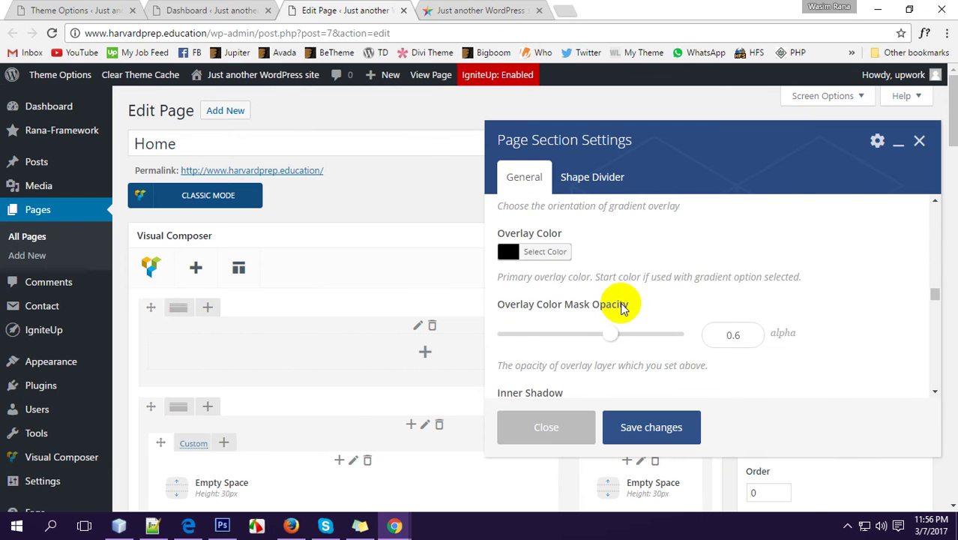
pyautogui.scroll(1, 620, 306)
pyautogui.click(472, 9)
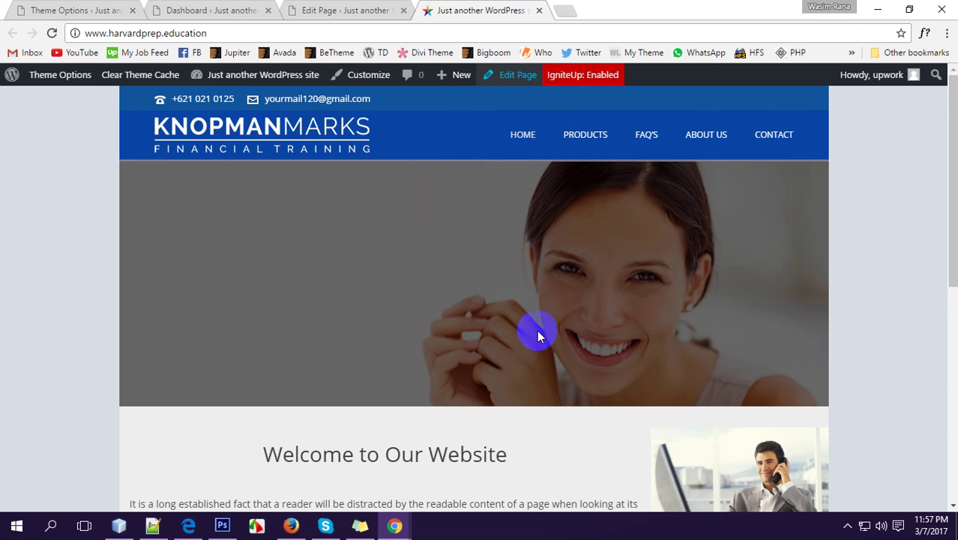
pyautogui.click(349, 10)
# Review the page section's inner shadow, sidebar, adaptive and minimum height, full width, full screen height and vertical centering options
pyautogui.scroll(-2, 569, 315)
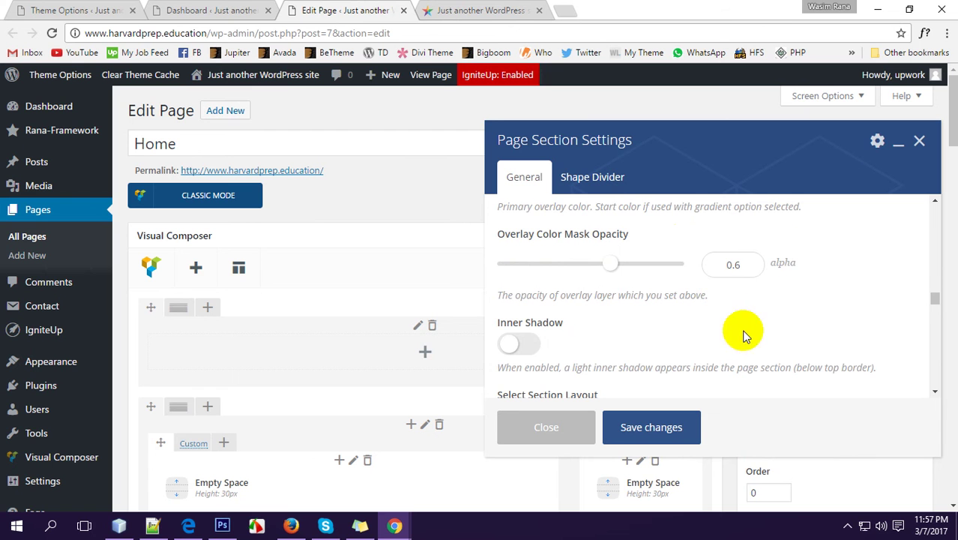
pyautogui.scroll(-3, 745, 336)
pyautogui.scroll(-3, 529, 260)
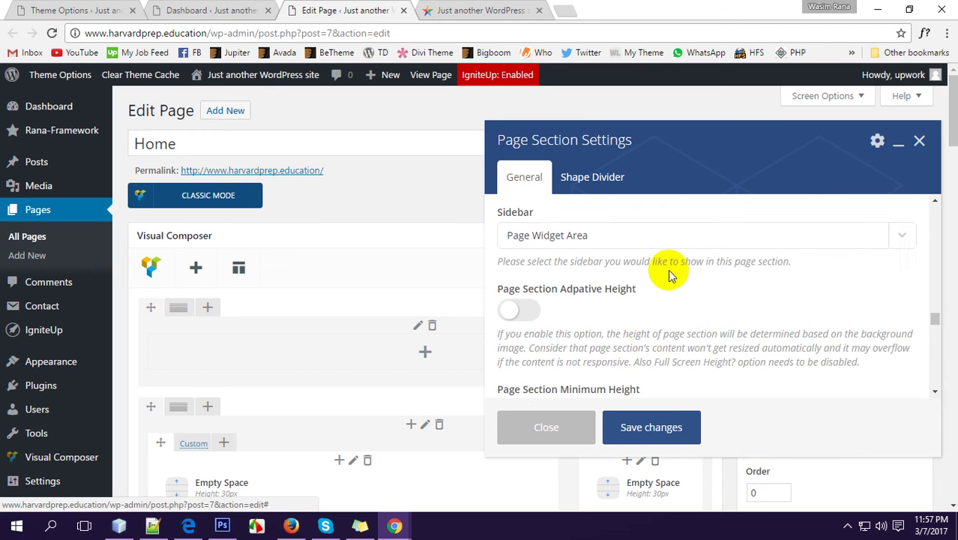
pyautogui.scroll(-5, 544, 231)
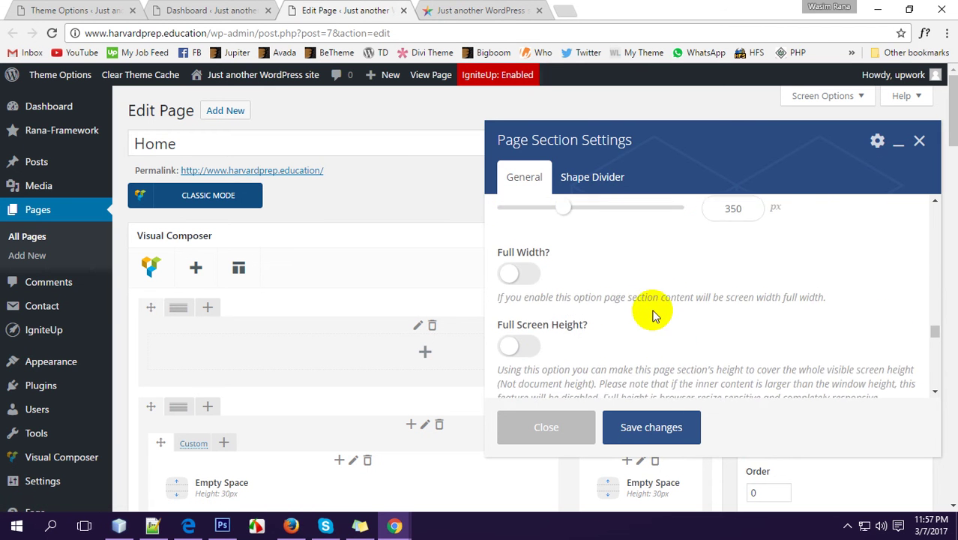
pyautogui.scroll(1, 540, 248)
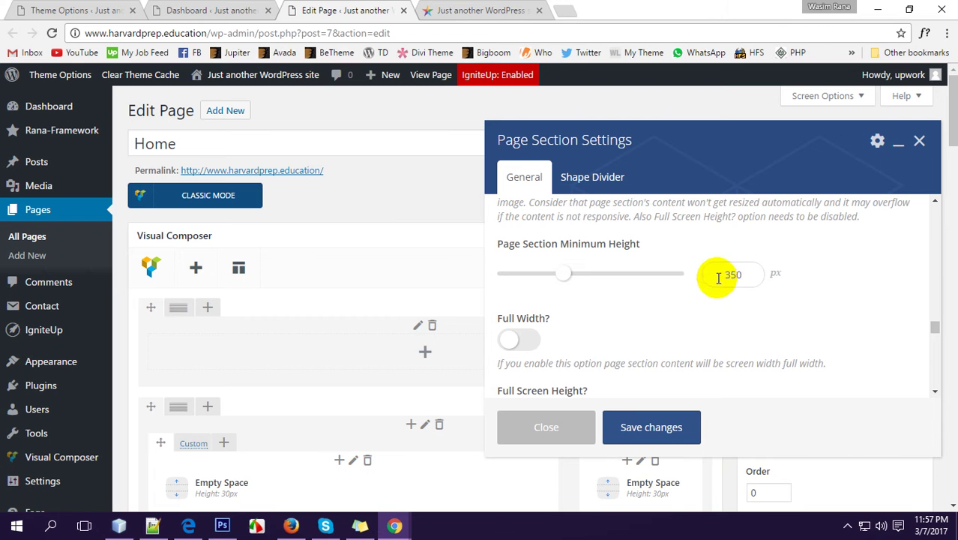
pyautogui.scroll(-5, 746, 314)
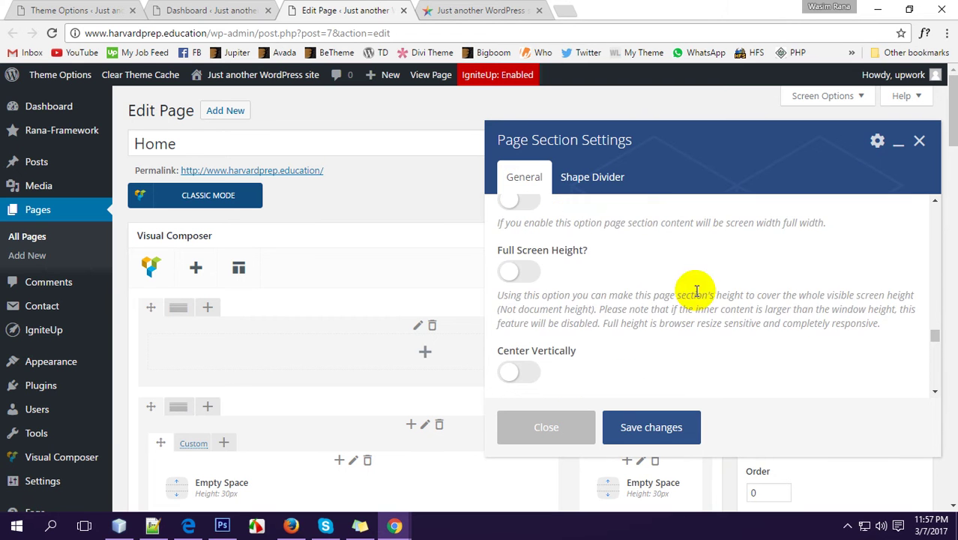
pyautogui.scroll(1, 569, 286)
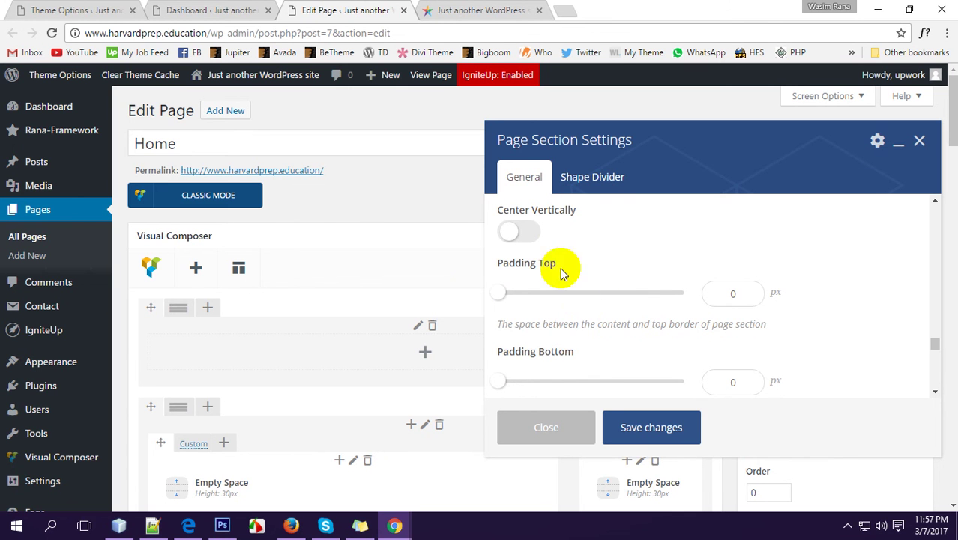
# Check the live banner against the page section's top and bottom padding options
pyautogui.click(459, 18)
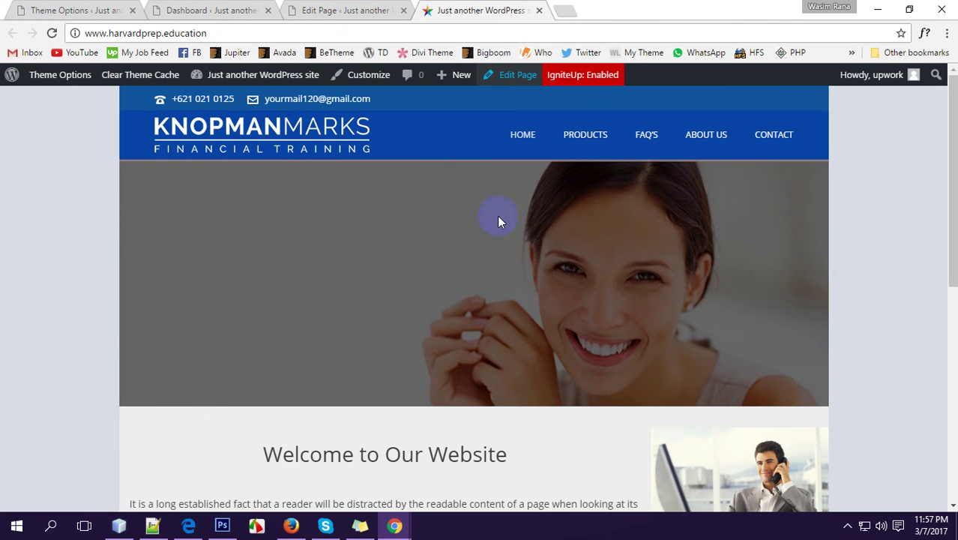
pyautogui.click(363, 11)
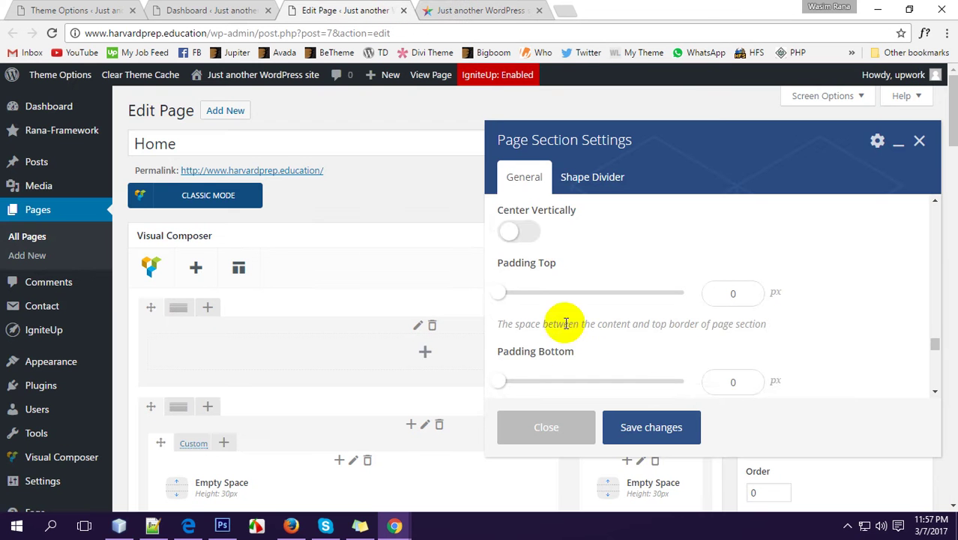
pyautogui.scroll(-2, 675, 318)
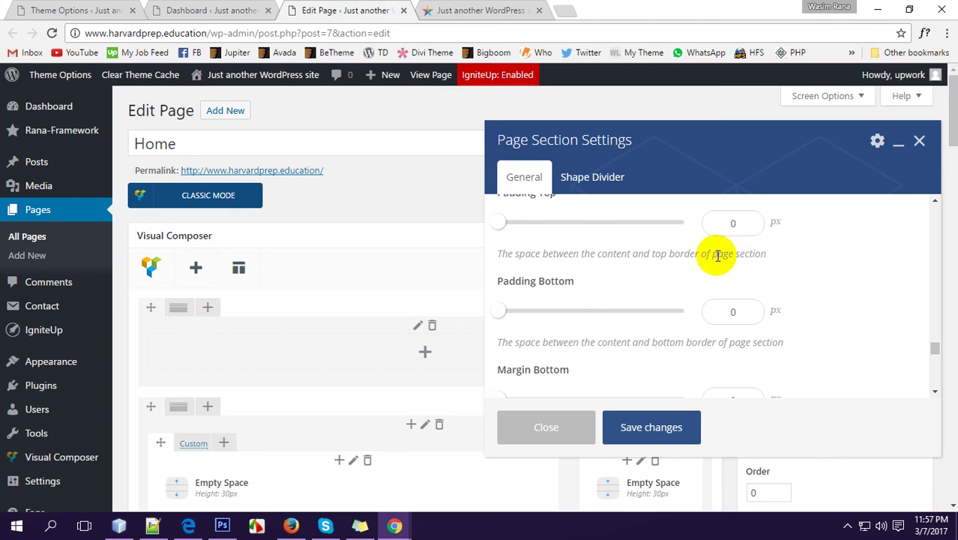
pyautogui.click(708, 309)
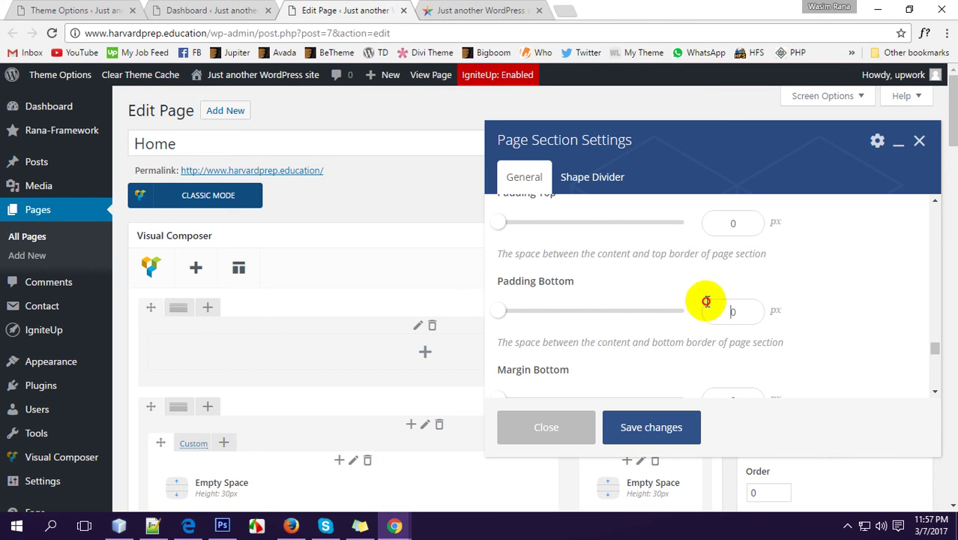
pyautogui.scroll(1, 622, 296)
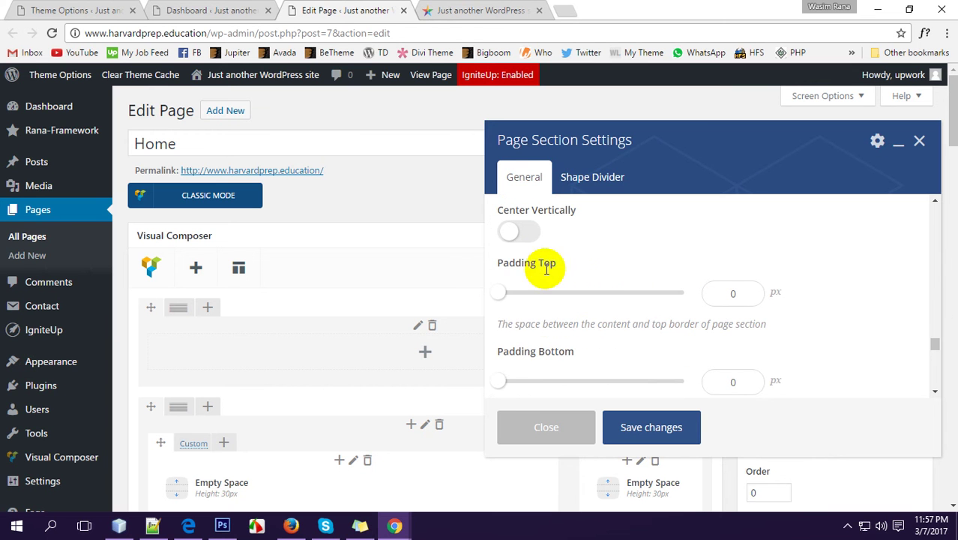
pyautogui.scroll(-1, 564, 269)
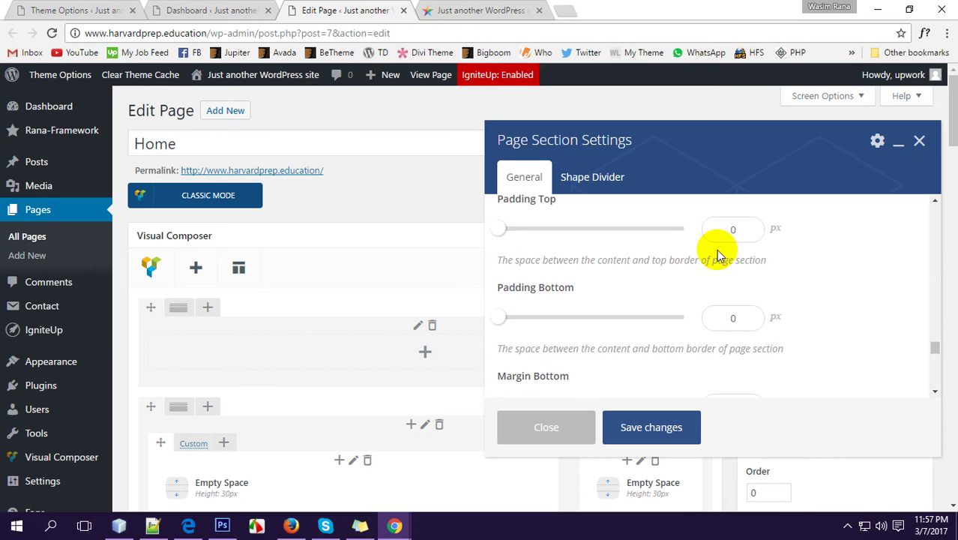
pyautogui.scroll(1, 734, 300)
# Review the section ID and device visibility options, and save the page section settings
pyautogui.scroll(-5, 727, 326)
pyautogui.scroll(-5, 618, 343)
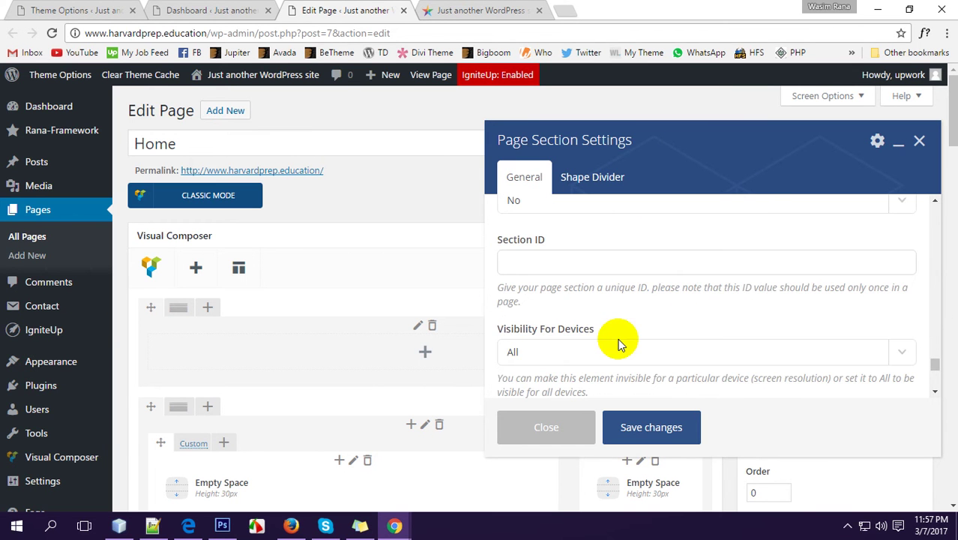
pyautogui.click(651, 427)
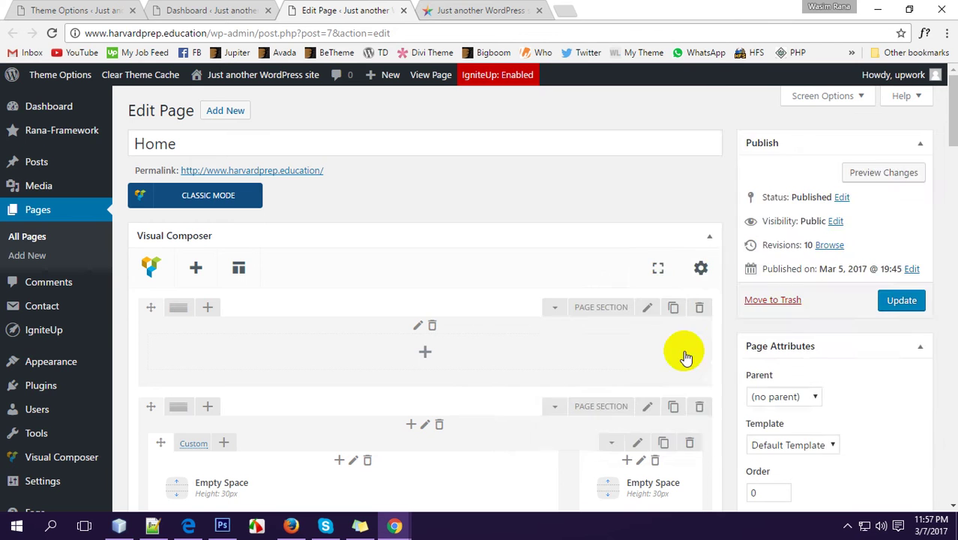
# Compare the second page section's title, text and image elements with the welcome content on the live Home page
pyautogui.scroll(-4, 368, 360)
pyautogui.scroll(4, 492, 336)
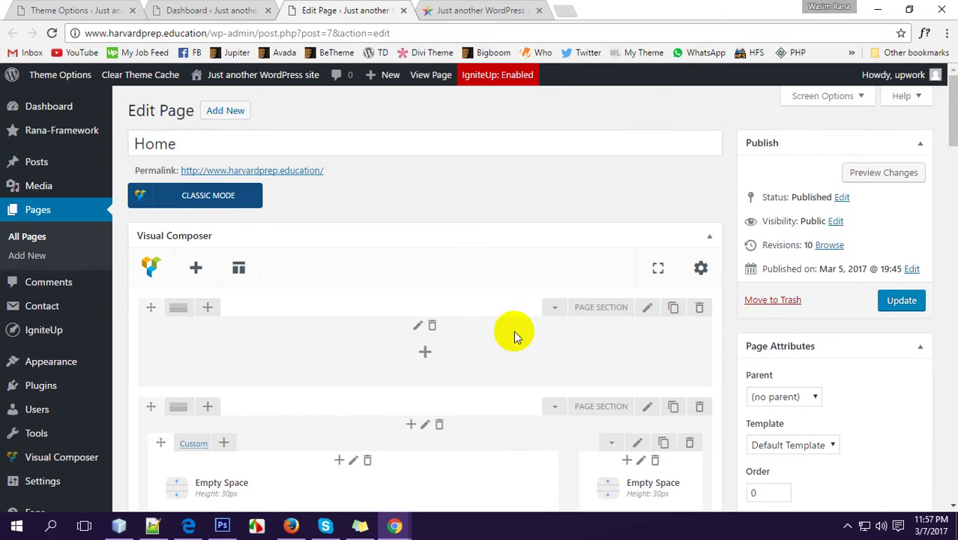
pyautogui.scroll(-3, 514, 336)
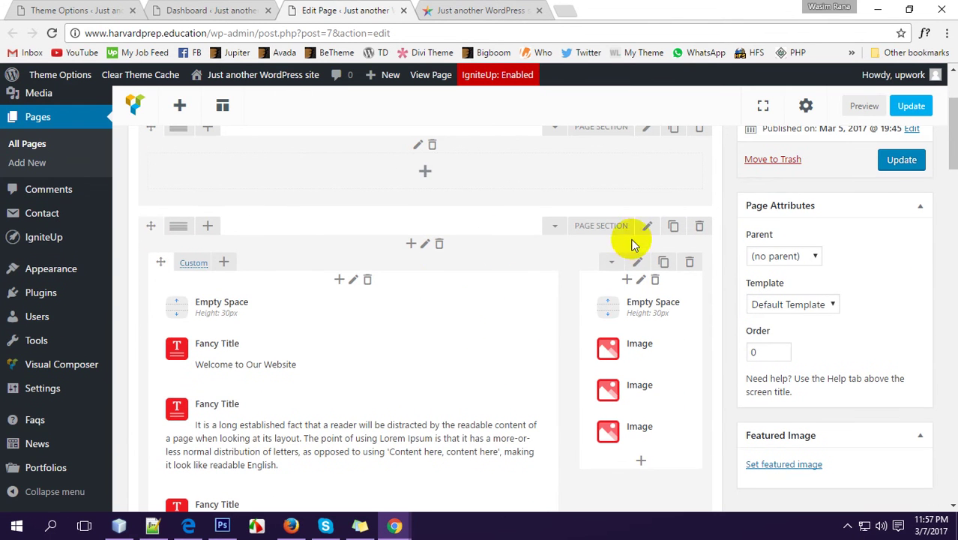
pyautogui.scroll(-1, 631, 244)
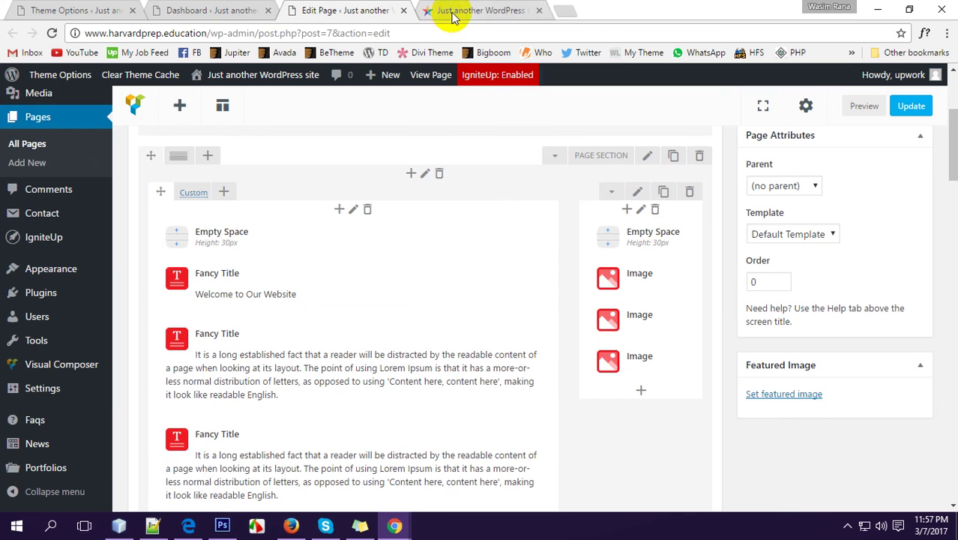
pyautogui.click(452, 16)
pyautogui.scroll(-3, 395, 285)
pyautogui.scroll(1, 396, 258)
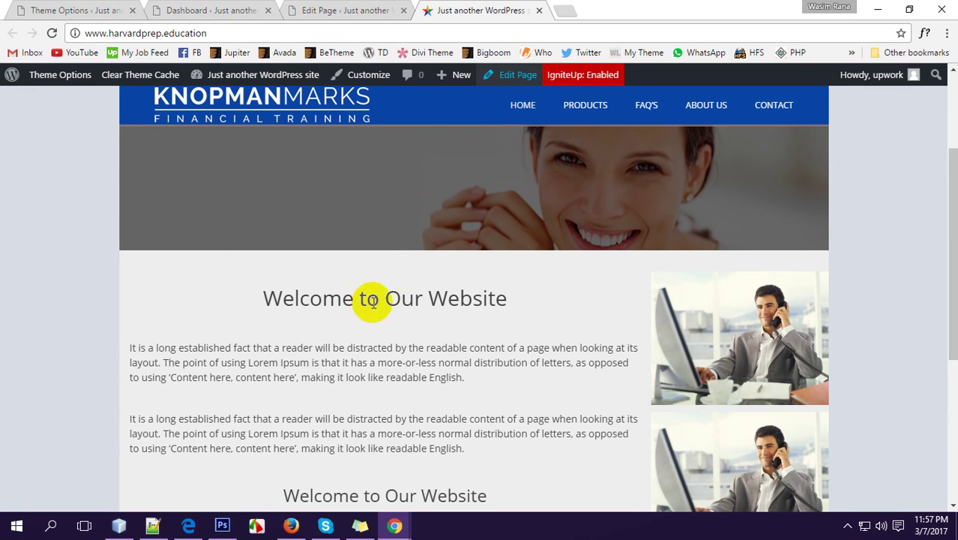
# Check the live Home page's welcome heading against the first Fancy Title in the second page section
pyautogui.click(367, 9)
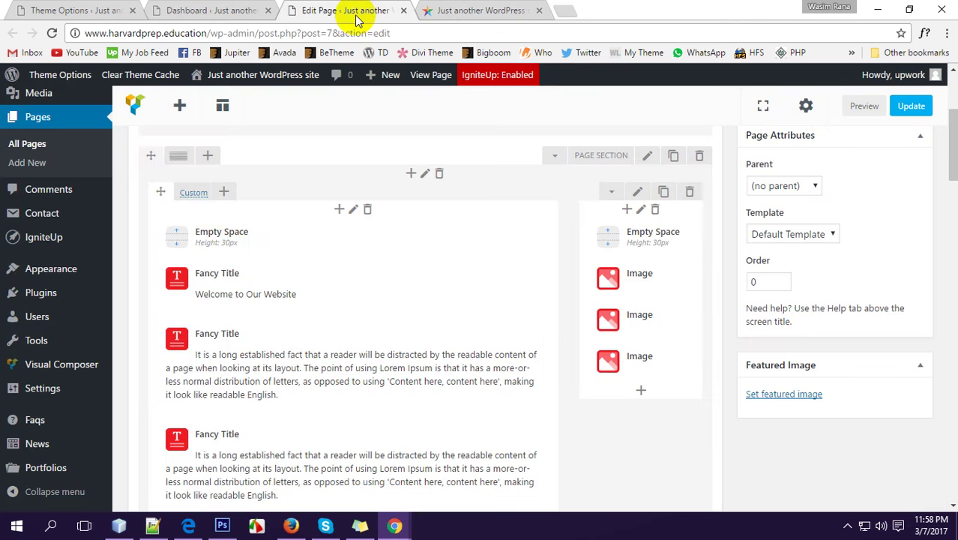
pyautogui.click(462, 11)
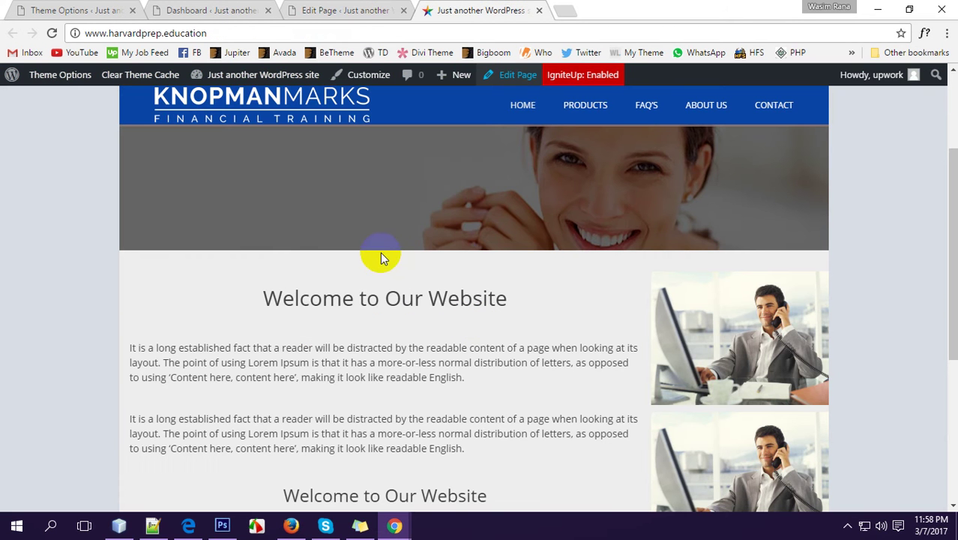
pyautogui.click(340, 8)
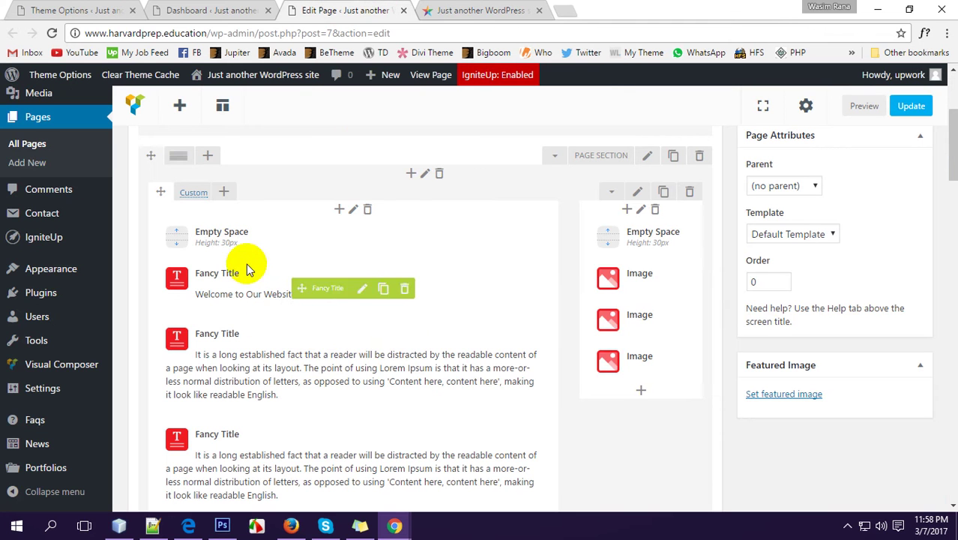
pyautogui.moveTo(592, 307); pyautogui.dragTo(637, 225)
pyautogui.click(829, 487)
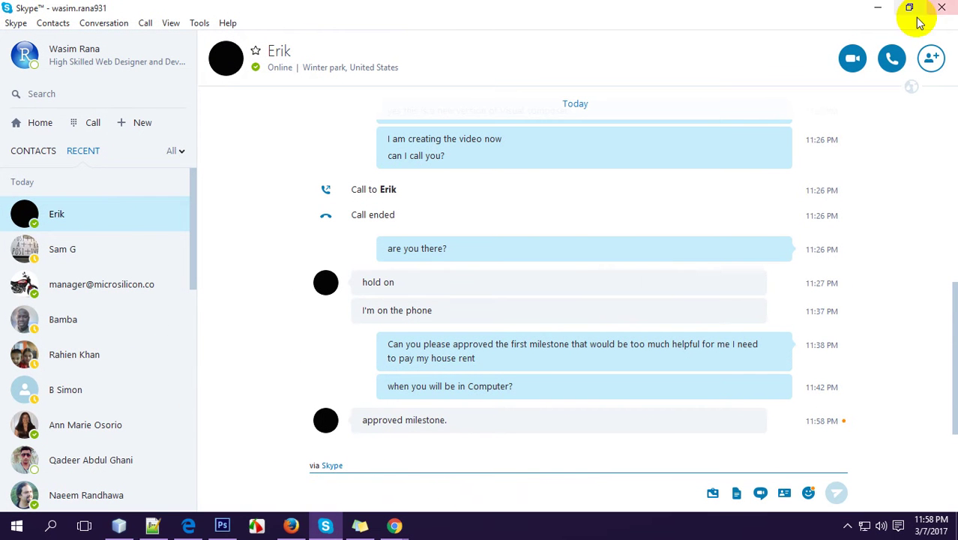
pyautogui.click(939, 17)
# Review the empty first page section and the Empty Space, Fancy Title and Image elements in the second one
pyautogui.scroll(1, 438, 247)
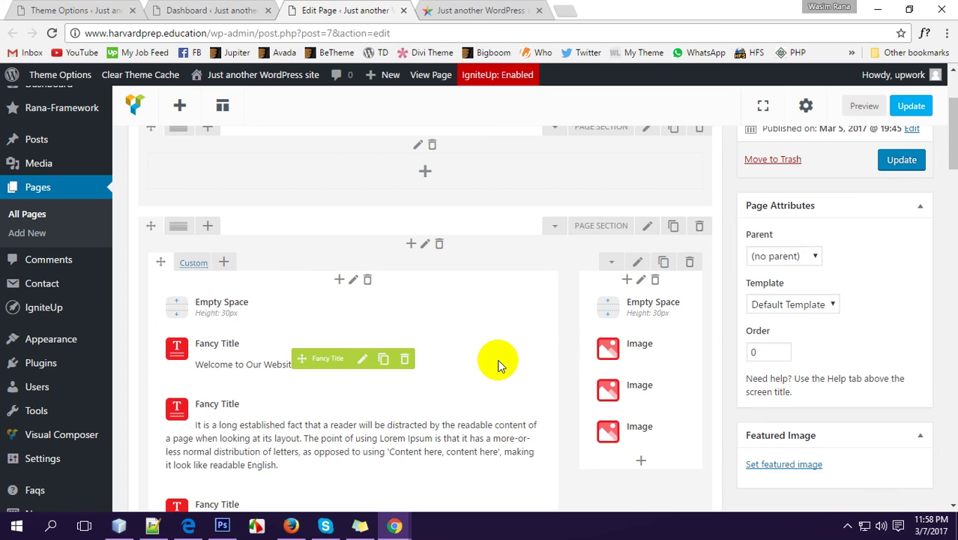
pyautogui.scroll(2, 366, 281)
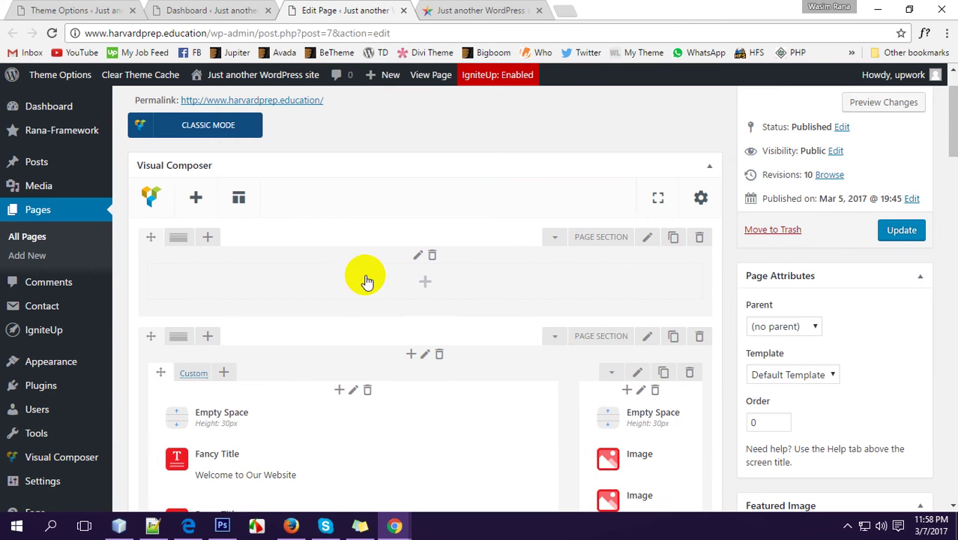
pyautogui.scroll(-2, 349, 336)
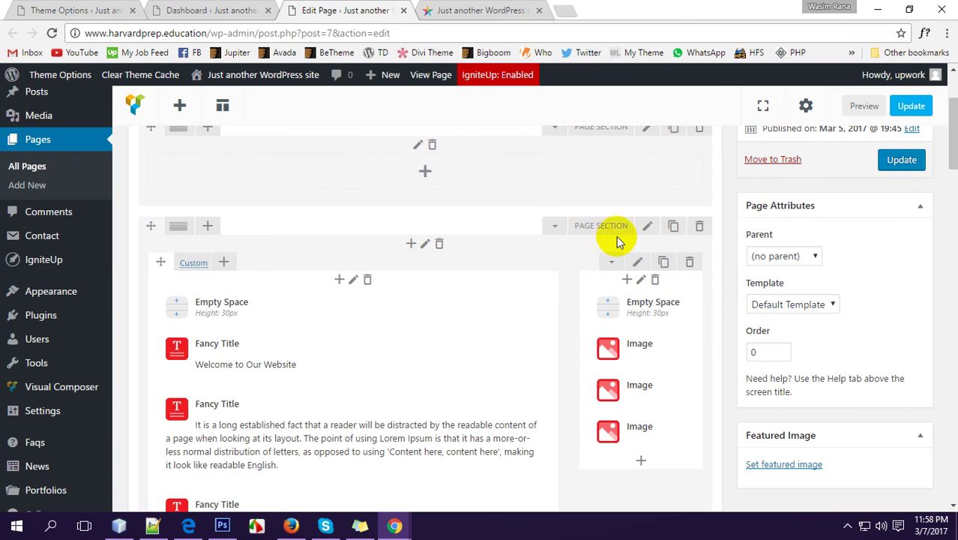
pyautogui.scroll(-1, 584, 263)
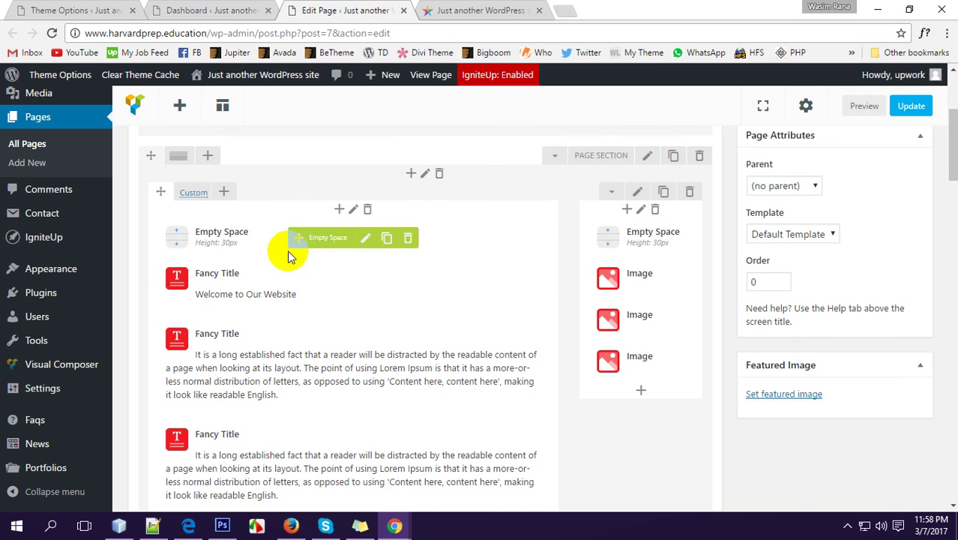
pyautogui.scroll(-1, 291, 256)
pyautogui.scroll(4, 306, 272)
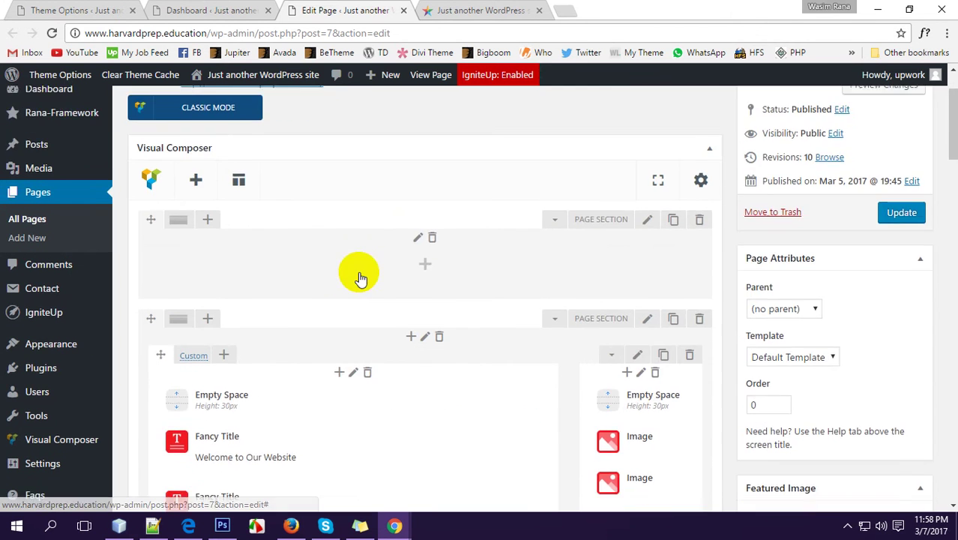
pyautogui.scroll(-2, 360, 277)
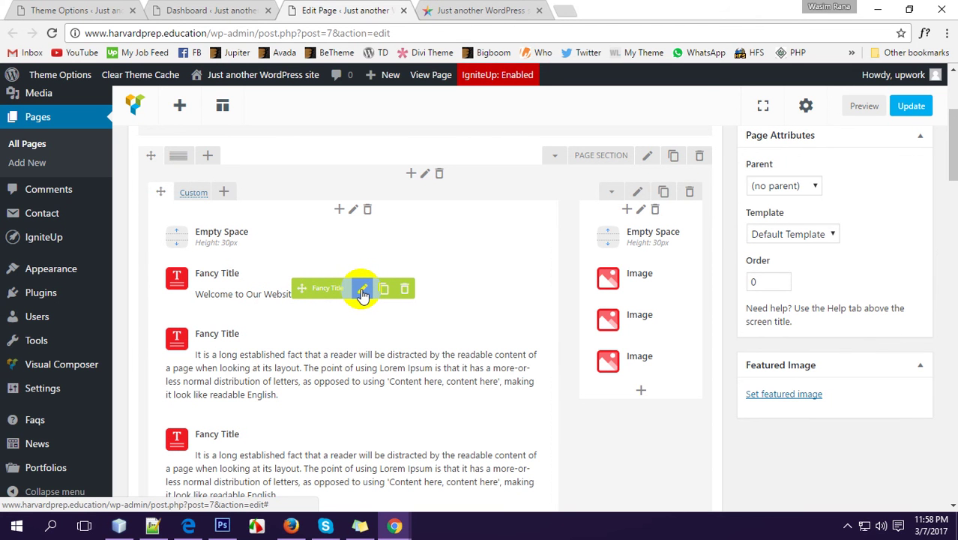
# Open the settings of the "Welcome to Our Website" Fancy Title and examine its content text
pyautogui.click(363, 292)
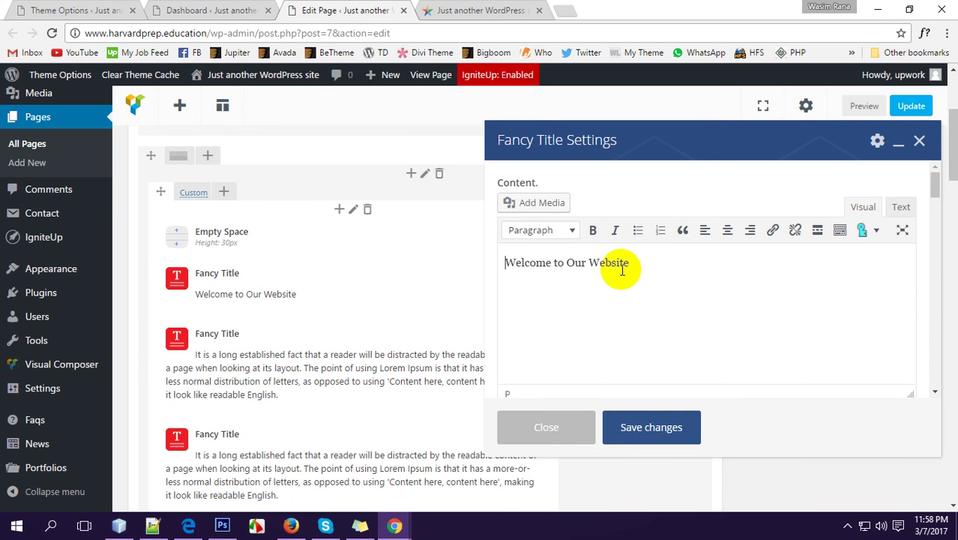
pyautogui.moveTo(628, 262); pyautogui.dragTo(502, 259)
pyautogui.click(588, 262)
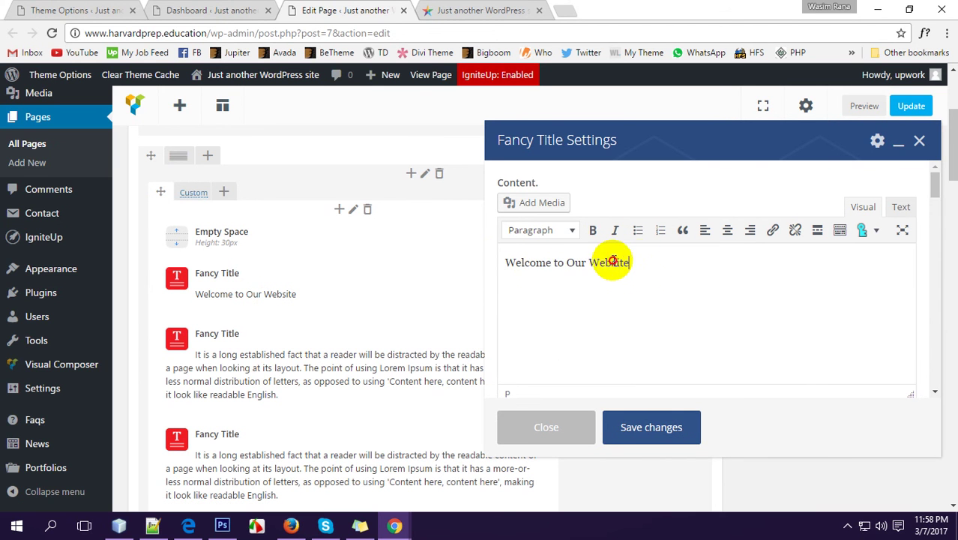
pyautogui.moveTo(628, 262); pyautogui.dragTo(495, 261)
pyautogui.click(690, 262)
pyautogui.moveTo(690, 261); pyautogui.dragTo(496, 261)
pyautogui.click(610, 262)
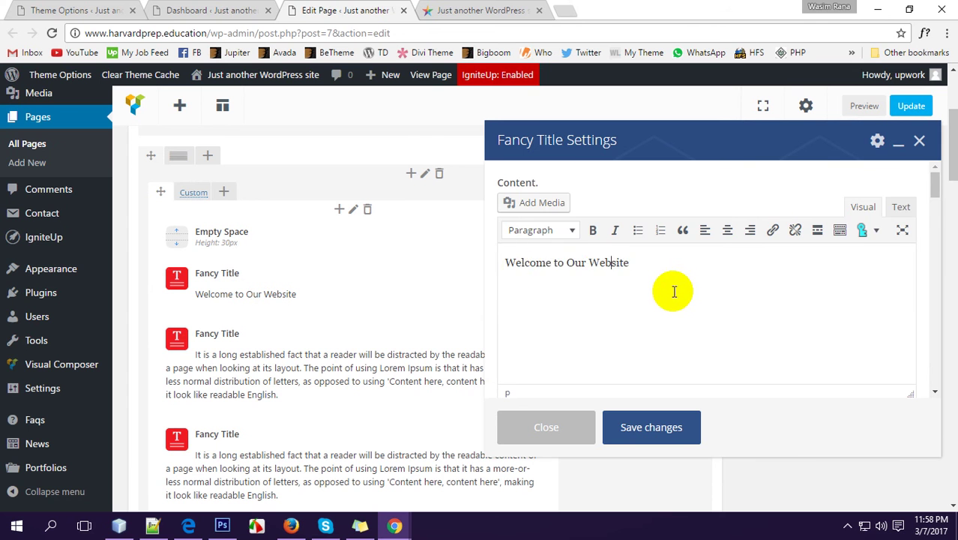
# Review the Fancy Title's text color type and its text color picker
pyautogui.scroll(-10, 673, 291)
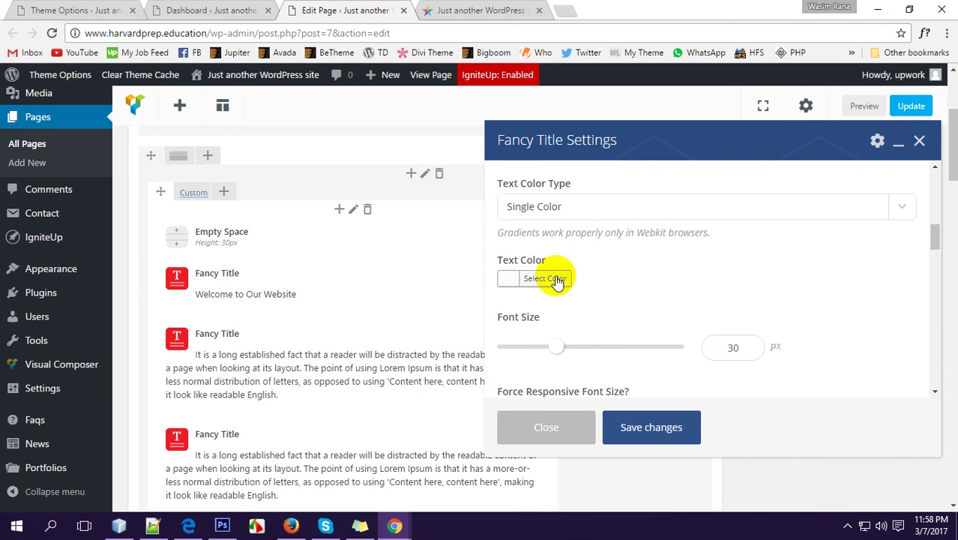
pyautogui.scroll(-1, 512, 270)
pyautogui.click(510, 210)
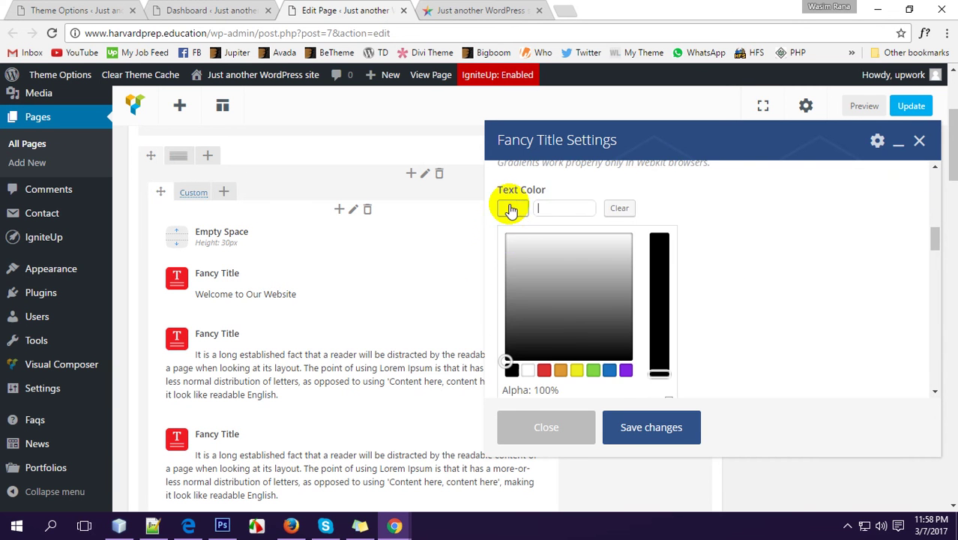
pyautogui.click(695, 196)
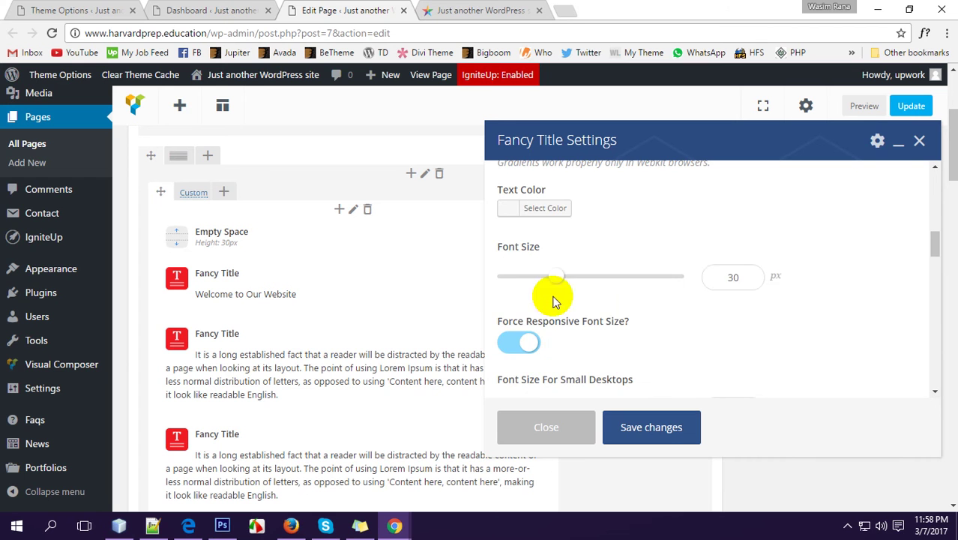
# Review the Fancy Title's font size and its responsive font sizes for small desktops, tablet and mobile
pyautogui.scroll(-1, 736, 287)
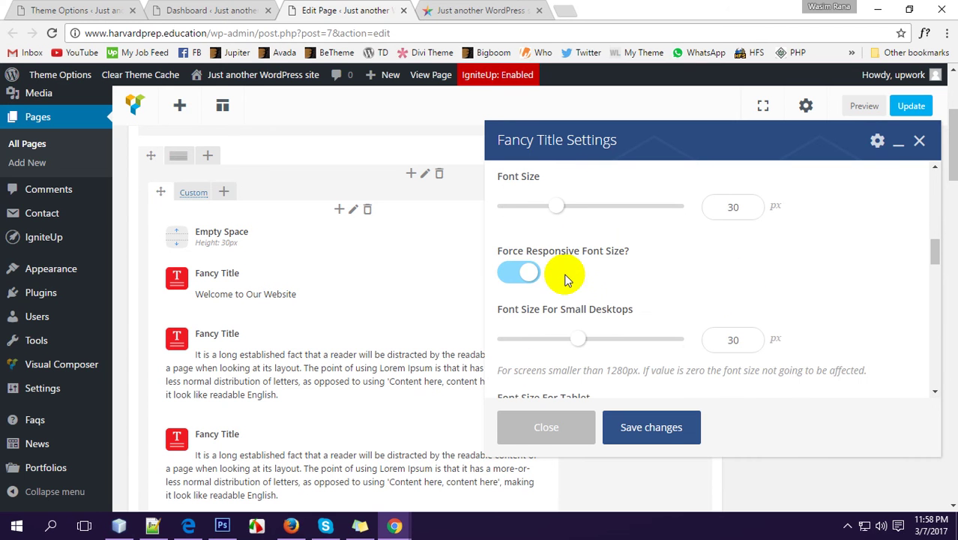
pyautogui.scroll(-1, 554, 225)
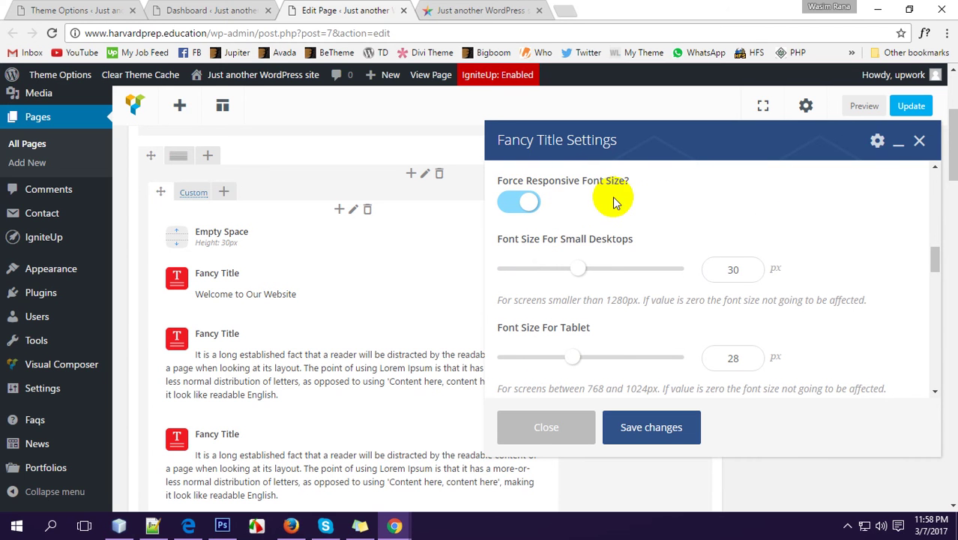
pyautogui.scroll(-1, 600, 247)
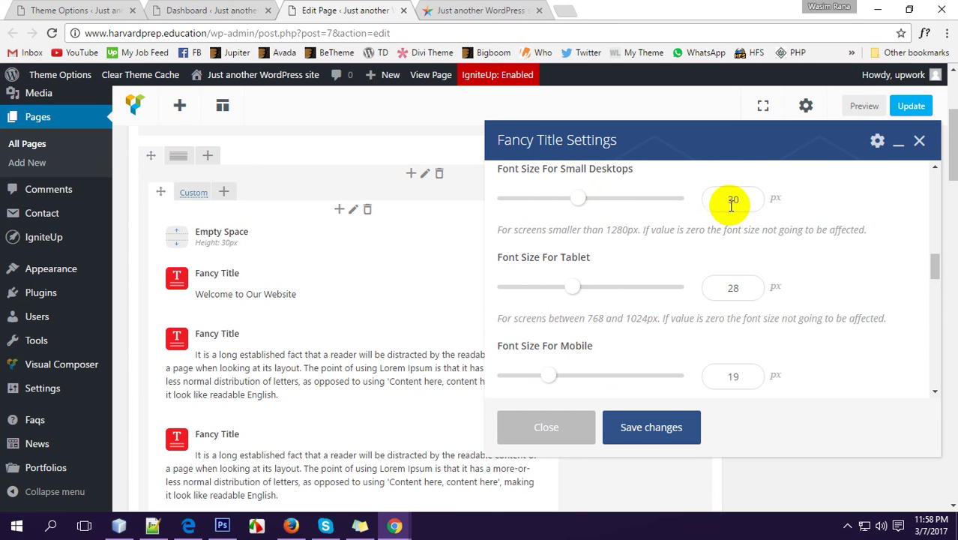
pyautogui.scroll(-1, 571, 292)
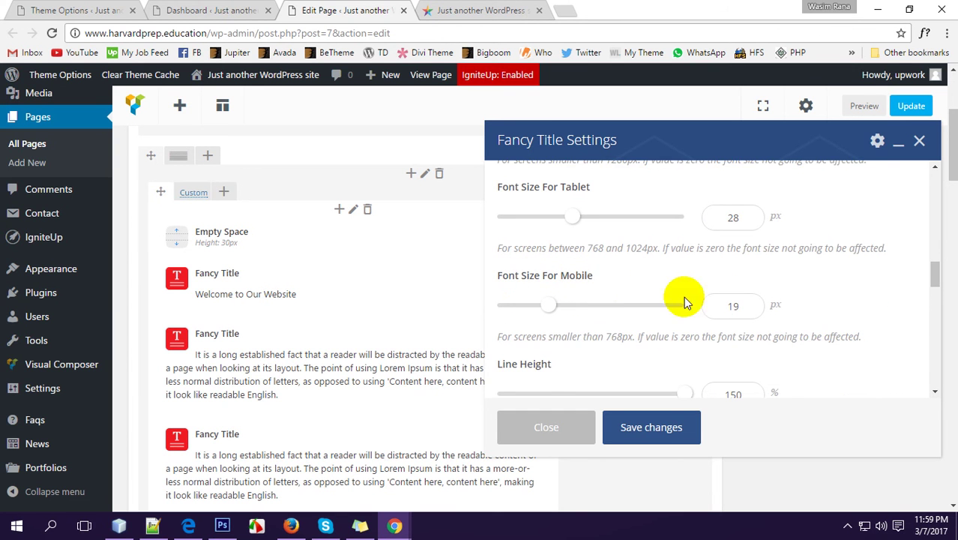
# Review the Fancy Title's line height option and the typography options that follow it
pyautogui.scroll(-2, 679, 300)
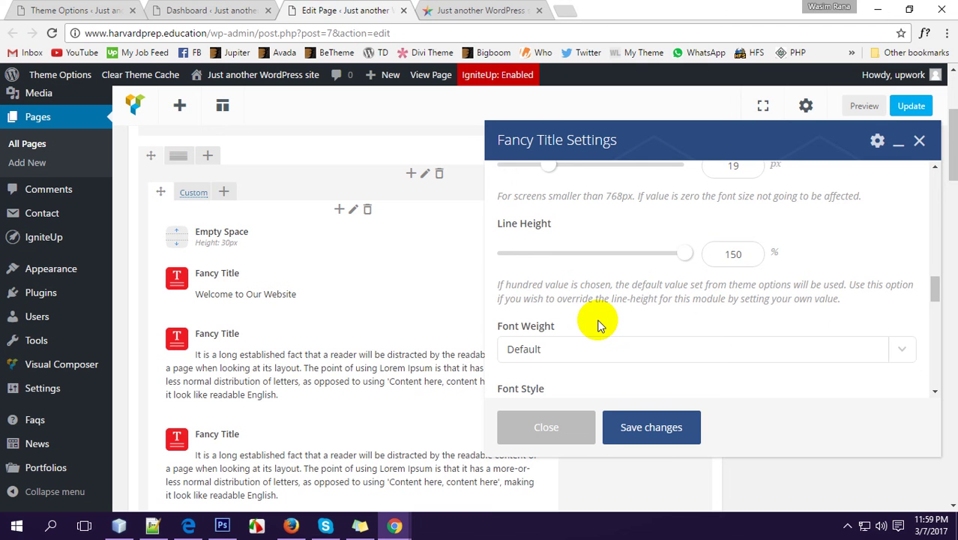
pyautogui.scroll(-2, 637, 319)
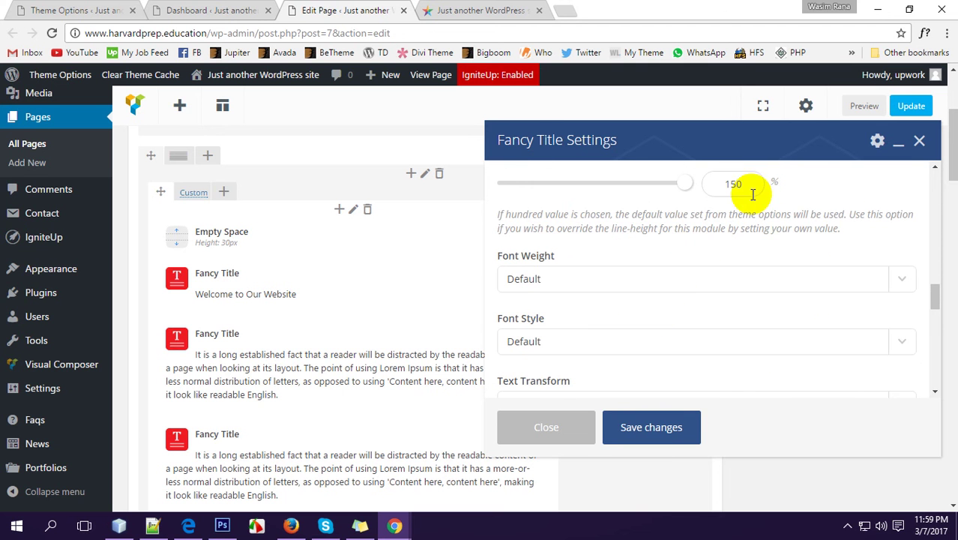
pyautogui.scroll(-4, 719, 239)
pyautogui.scroll(6, 749, 304)
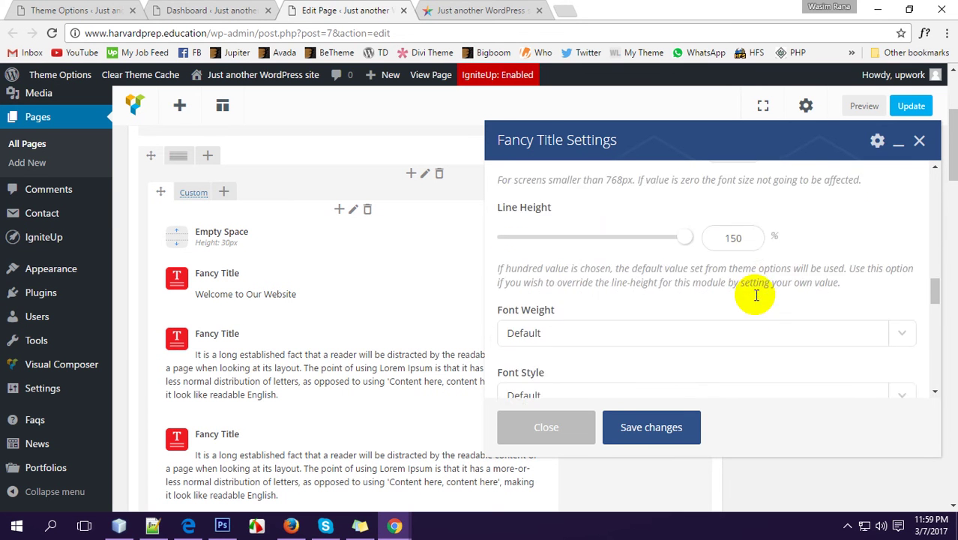
pyautogui.scroll(-5, 753, 296)
pyautogui.scroll(6, 753, 298)
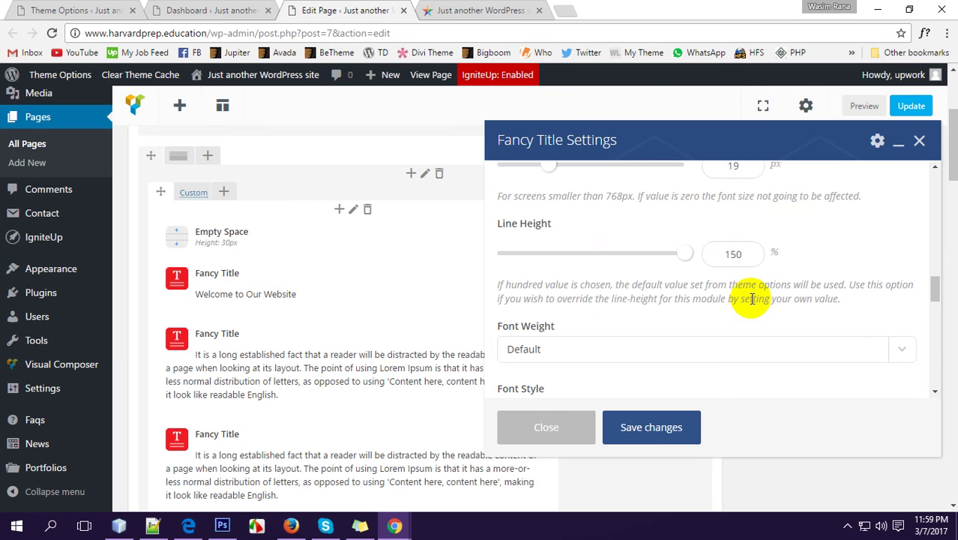
pyautogui.scroll(-4, 749, 299)
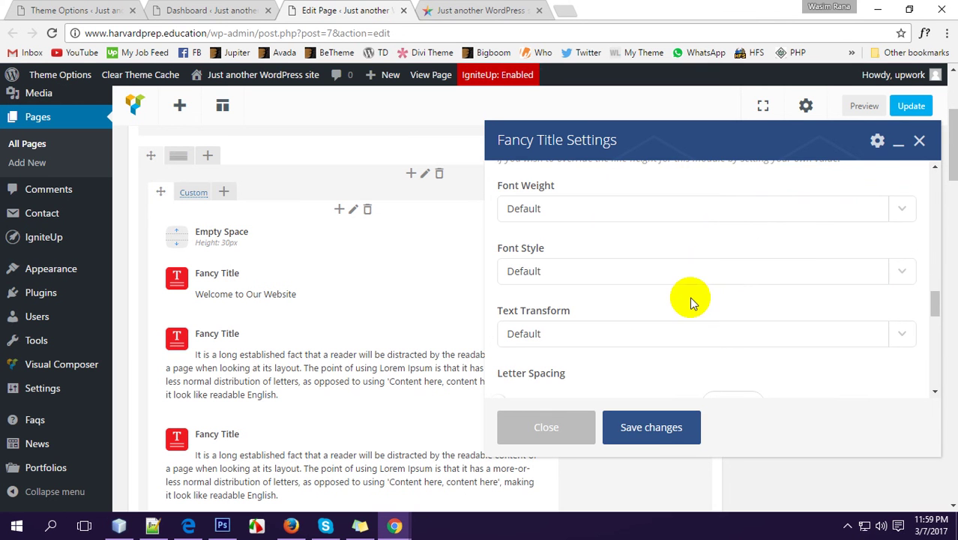
pyautogui.scroll(-3, 690, 299)
pyautogui.scroll(5, 689, 299)
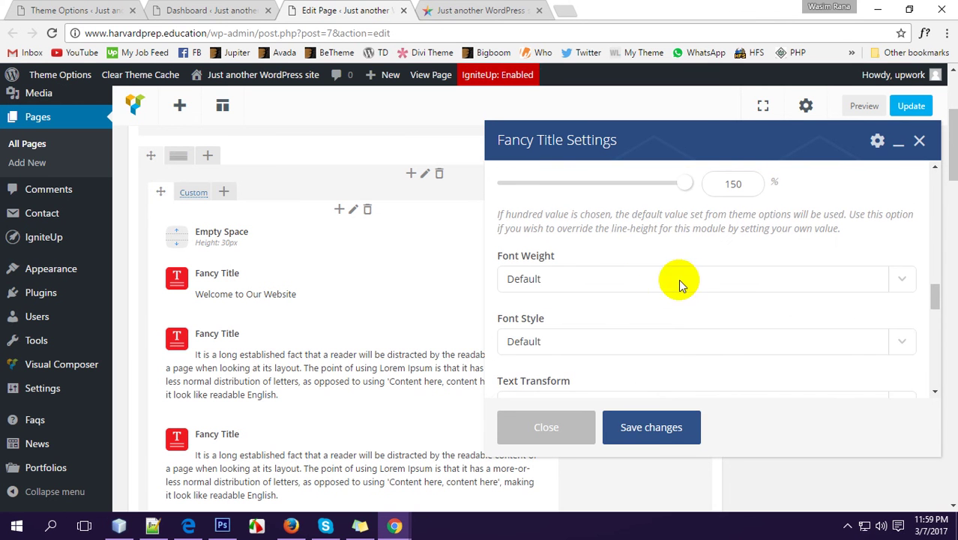
# Review the available font weight and font style choices for the Fancy Title
pyautogui.click(599, 278)
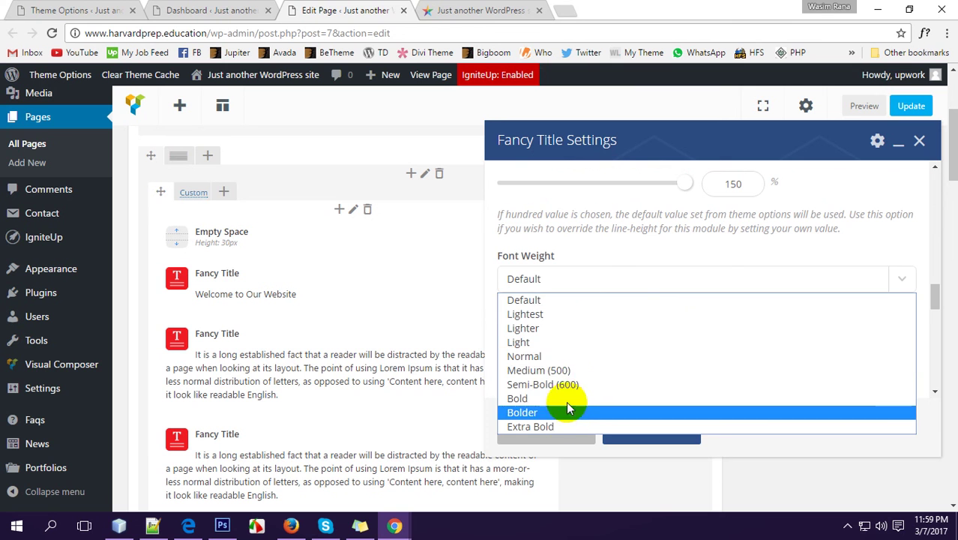
pyautogui.click(574, 278)
pyautogui.scroll(-4, 671, 276)
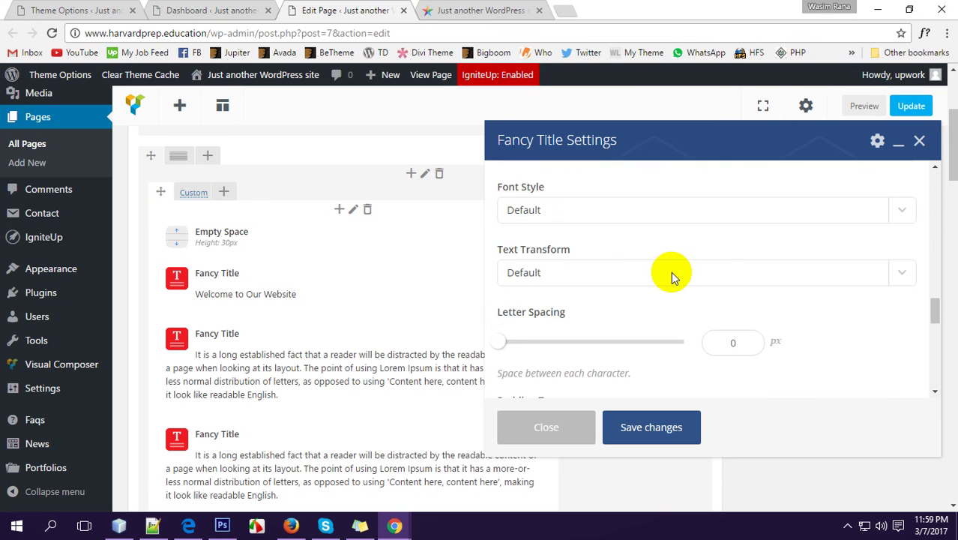
pyautogui.click(588, 201)
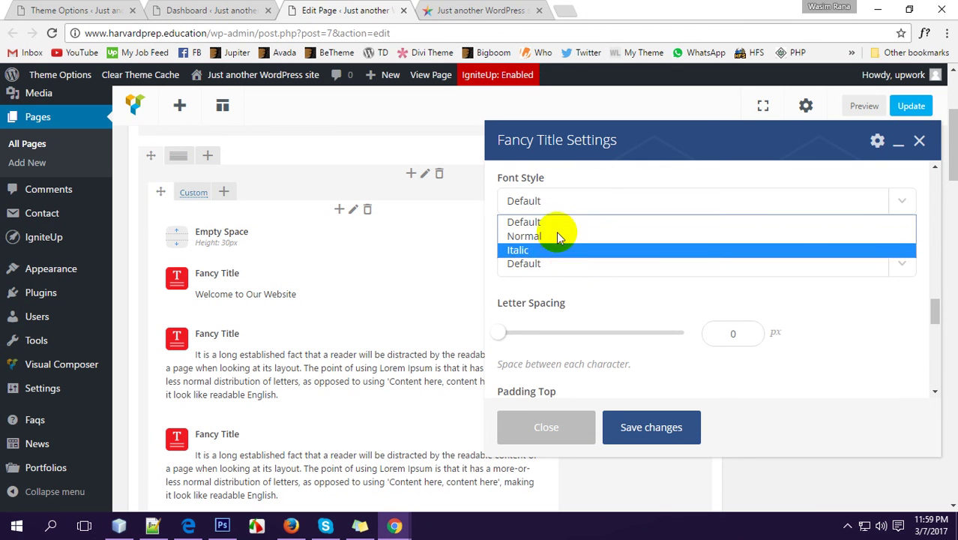
pyautogui.click(569, 196)
pyautogui.click(552, 206)
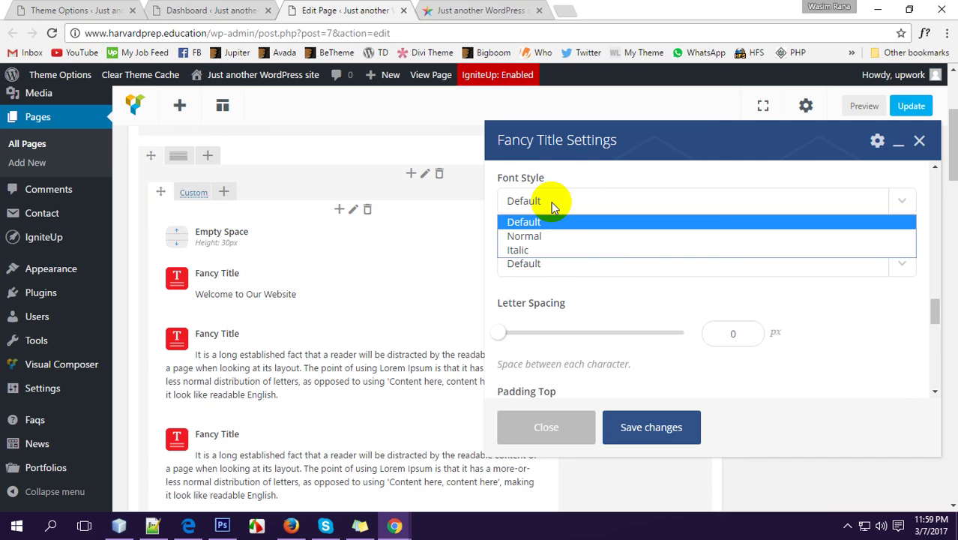
pyautogui.click(552, 205)
# Review the Fancy Title's text transform choices against the welcome heading on the live Home page
pyautogui.click(572, 265)
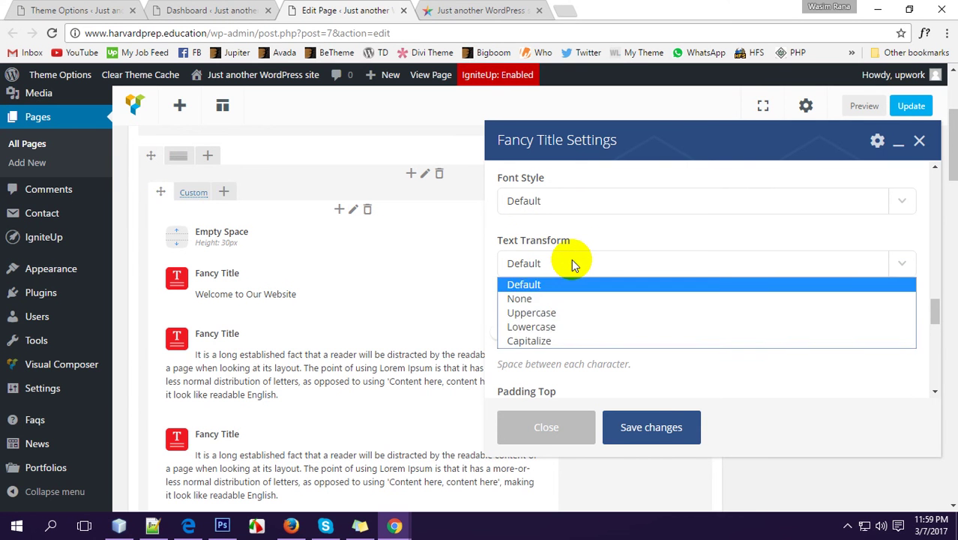
pyautogui.click(515, 148)
pyautogui.click(474, 11)
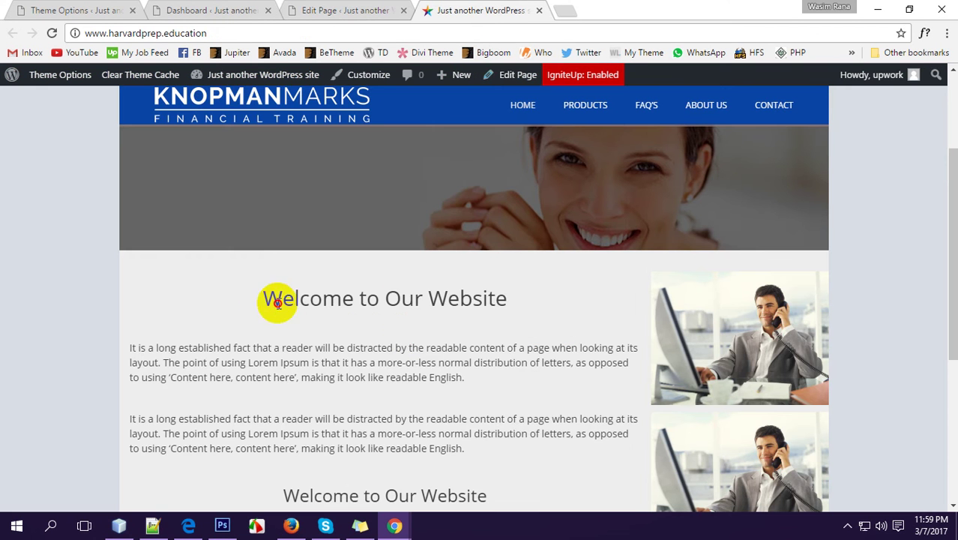
pyautogui.moveTo(277, 303); pyautogui.dragTo(211, 301)
pyautogui.click(504, 302)
pyautogui.click(211, 300)
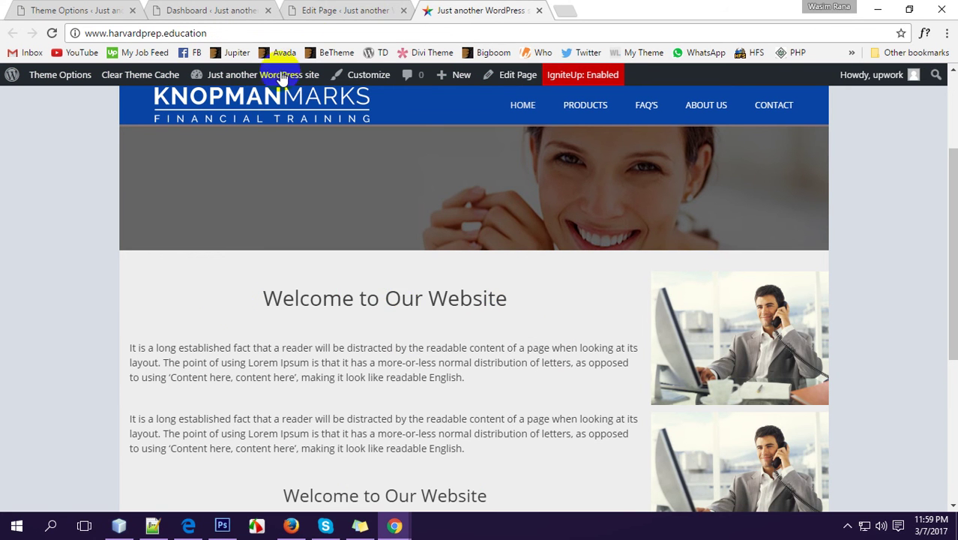
pyautogui.click(334, 15)
pyautogui.click(577, 263)
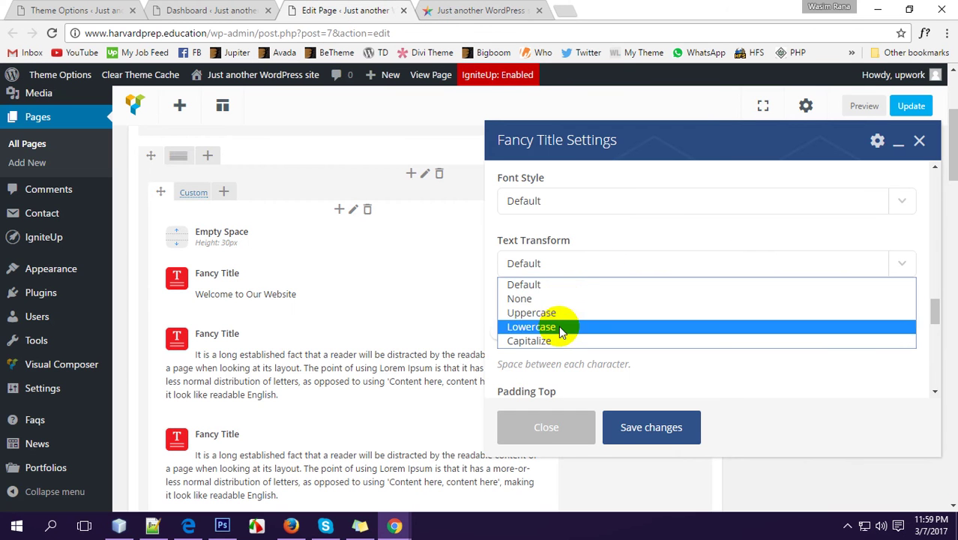
pyautogui.click(585, 259)
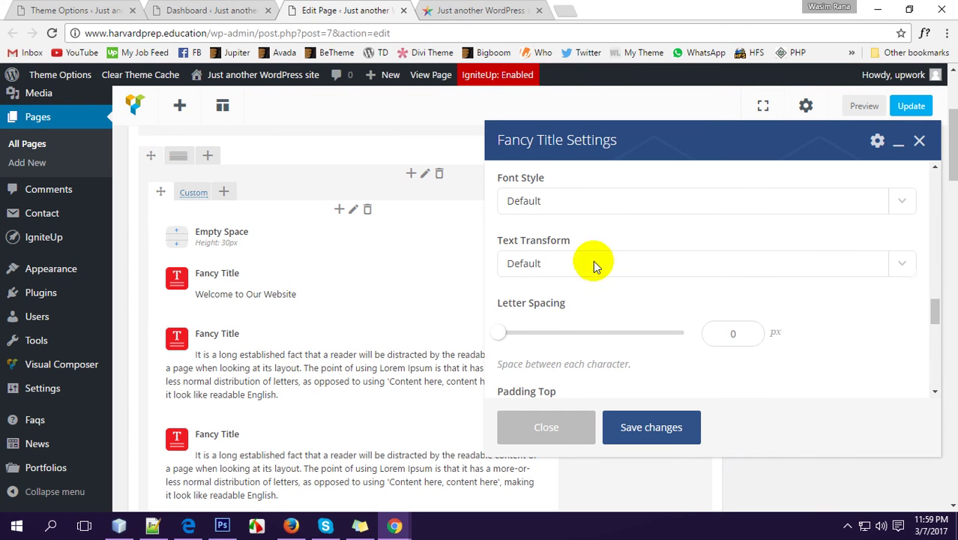
# Review the Fancy Title's letter spacing, padding top and padding bottom options
pyautogui.scroll(-1, 671, 299)
pyautogui.scroll(-1, 594, 267)
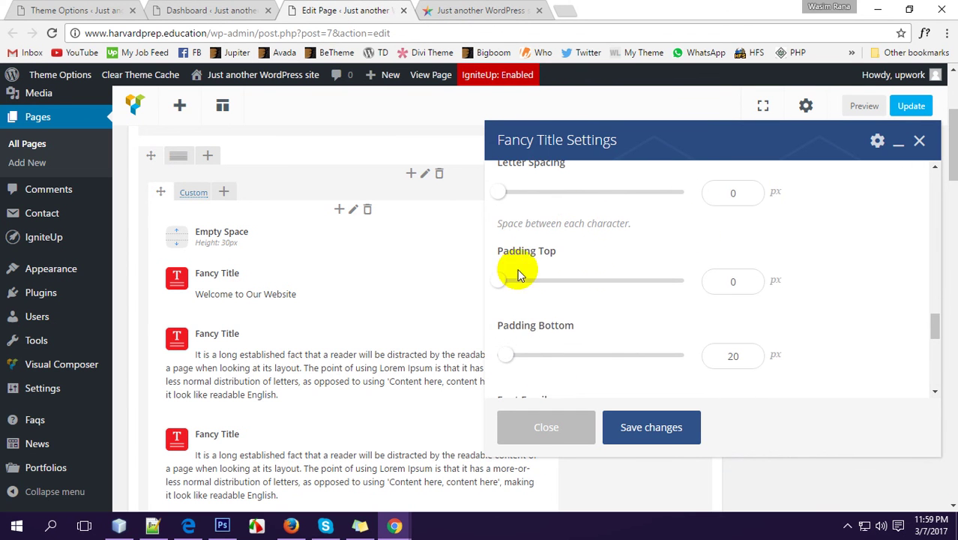
pyautogui.scroll(-1, 789, 283)
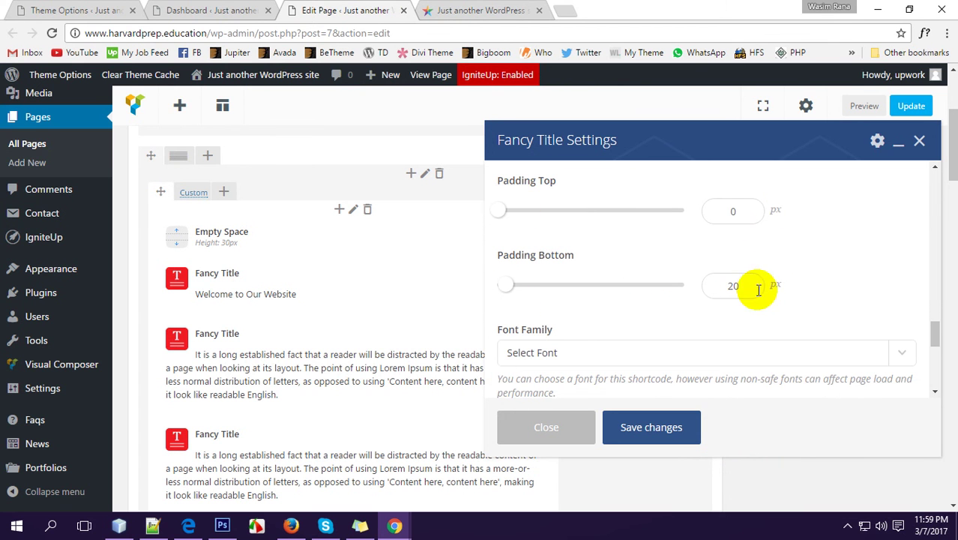
pyautogui.scroll(-1, 727, 235)
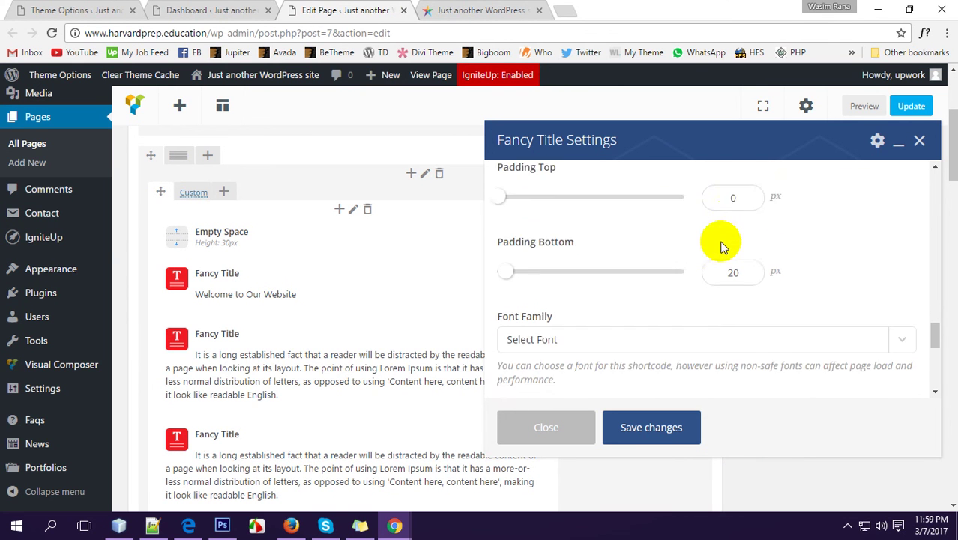
# Review the Fancy Title's available font families against the welcome heading on the live Home page
pyautogui.scroll(-2, 723, 241)
pyautogui.click(613, 212)
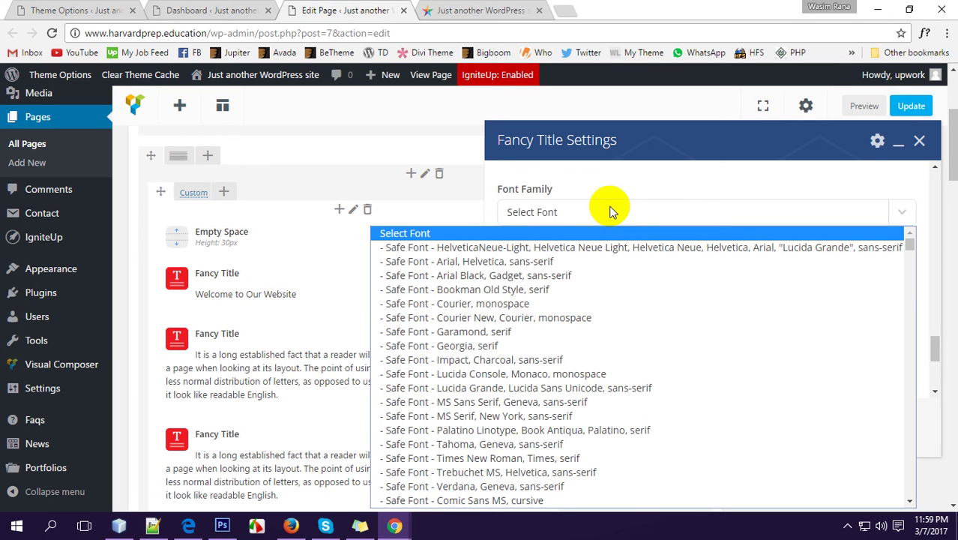
pyautogui.click(613, 212)
pyautogui.scroll(-1, 679, 281)
pyautogui.scroll(1, 678, 281)
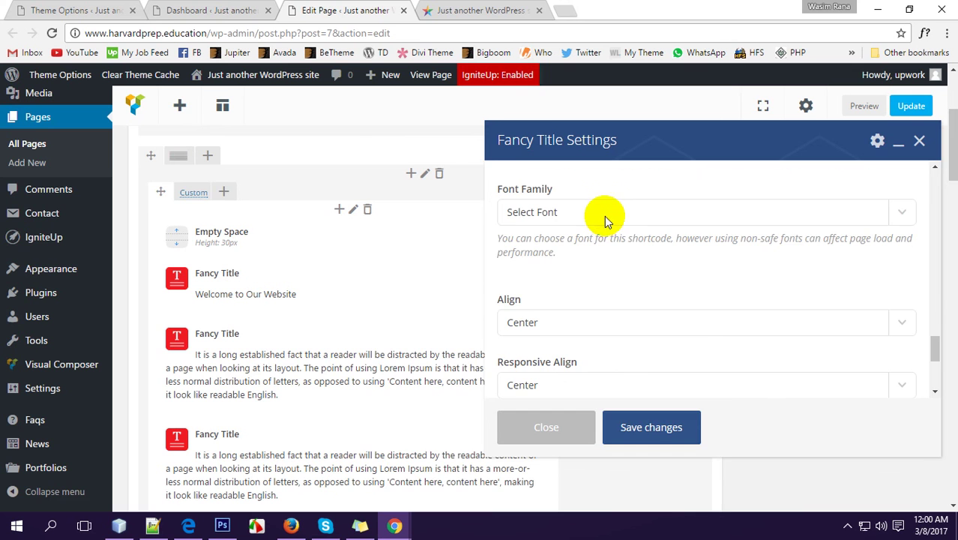
pyautogui.click(498, 12)
pyautogui.moveTo(261, 295); pyautogui.dragTo(562, 280)
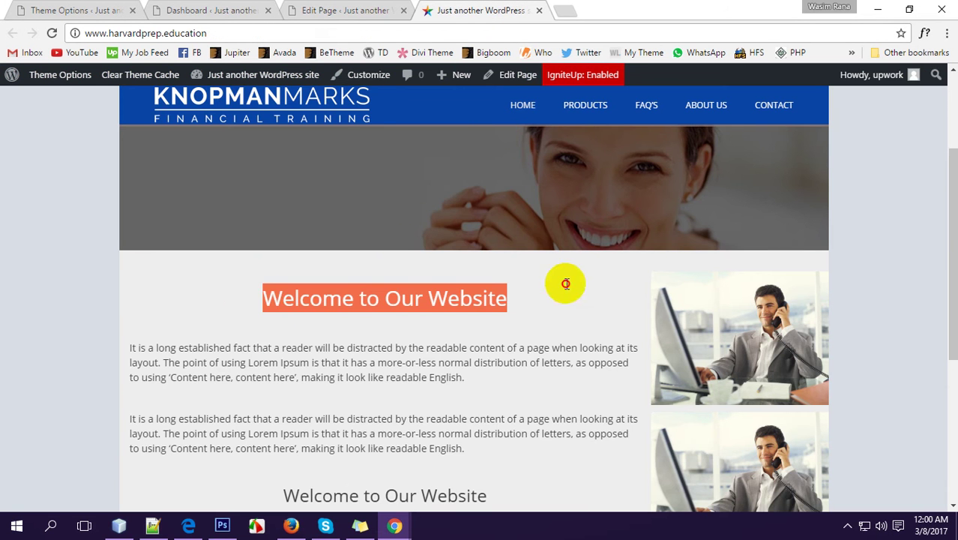
pyautogui.click(335, 12)
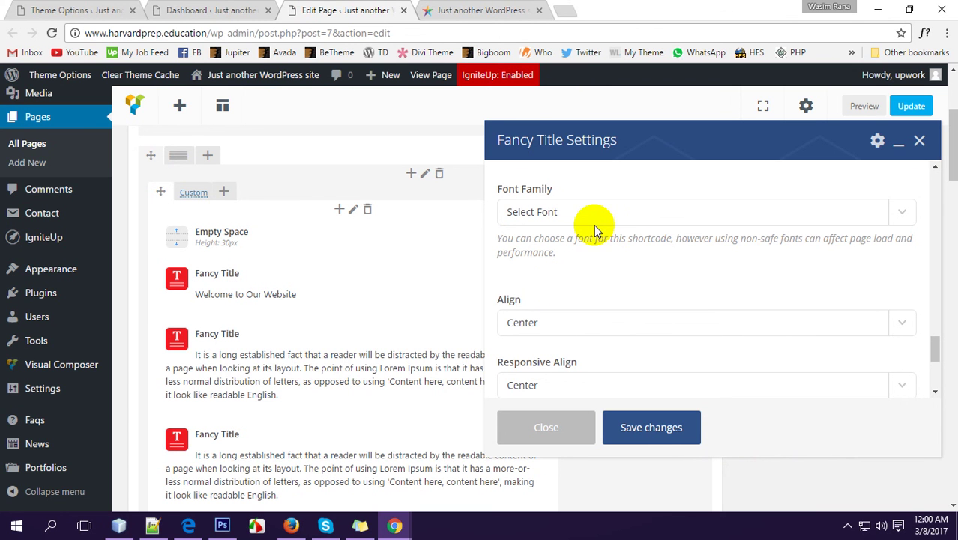
# Review the Fancy Title's align choices against the welcome heading's placement on the live Home page
pyautogui.scroll(-2, 604, 262)
pyautogui.scroll(1, 547, 237)
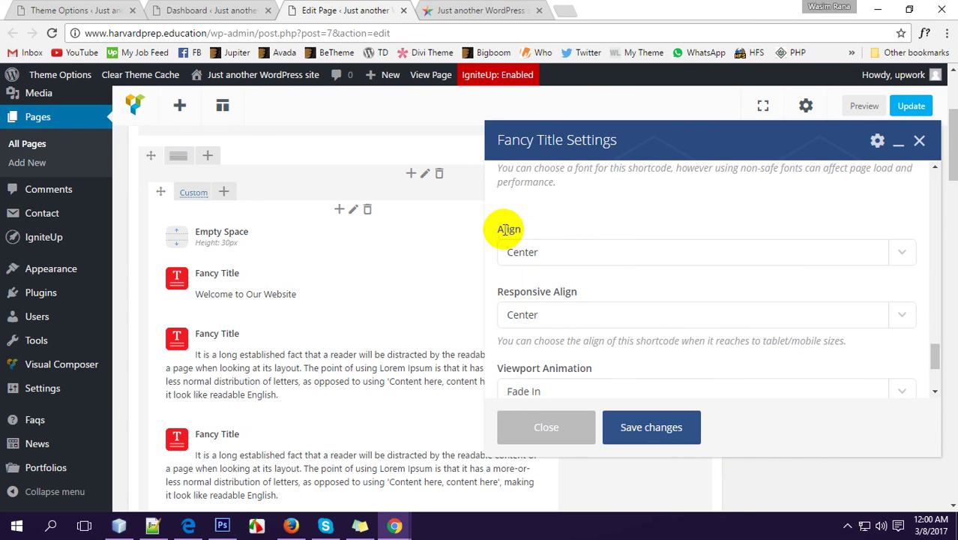
pyautogui.click(472, 11)
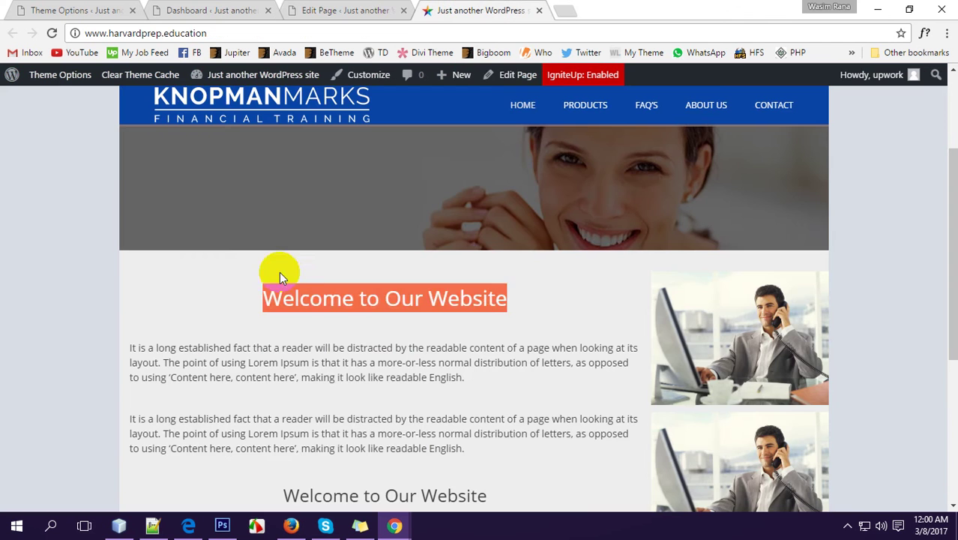
pyautogui.click(353, 13)
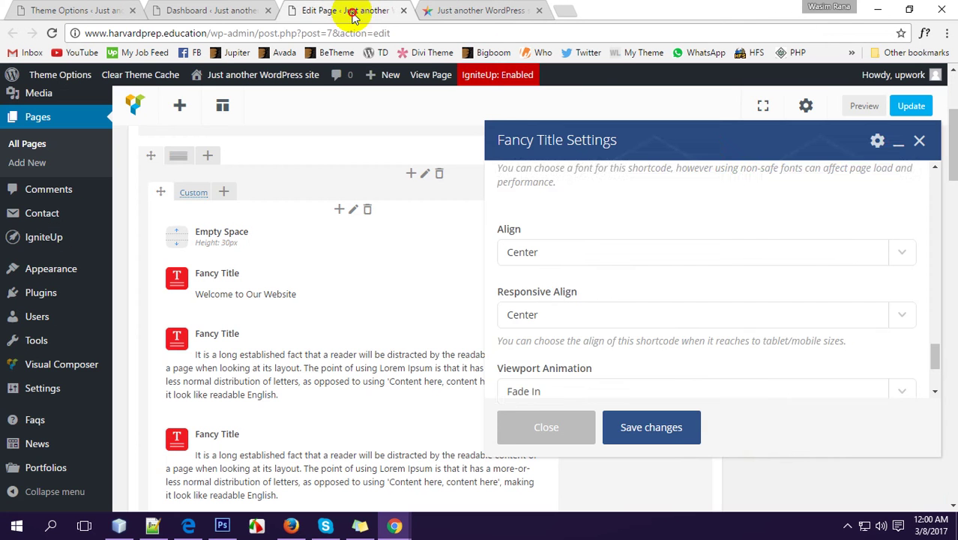
pyautogui.scroll(-1, 554, 253)
pyautogui.scroll(1, 543, 233)
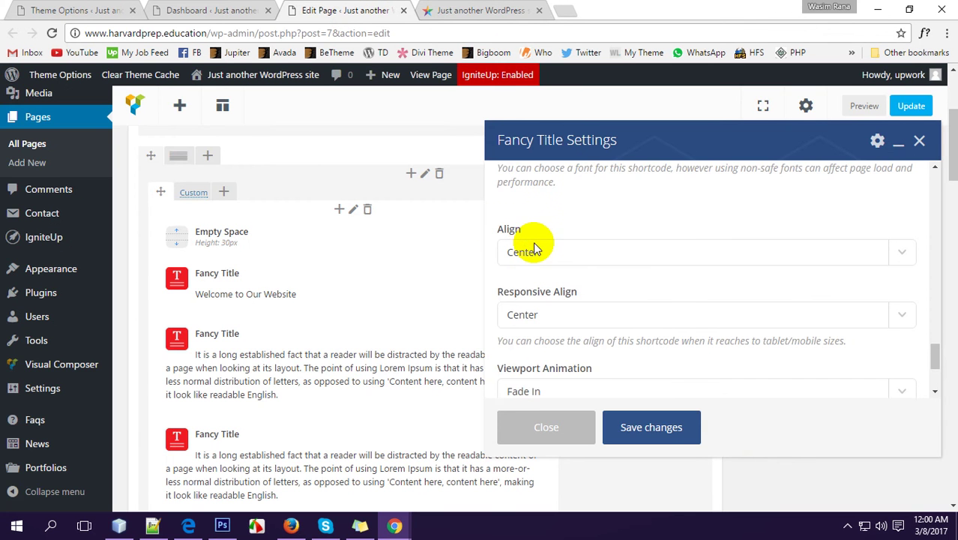
pyautogui.click(533, 244)
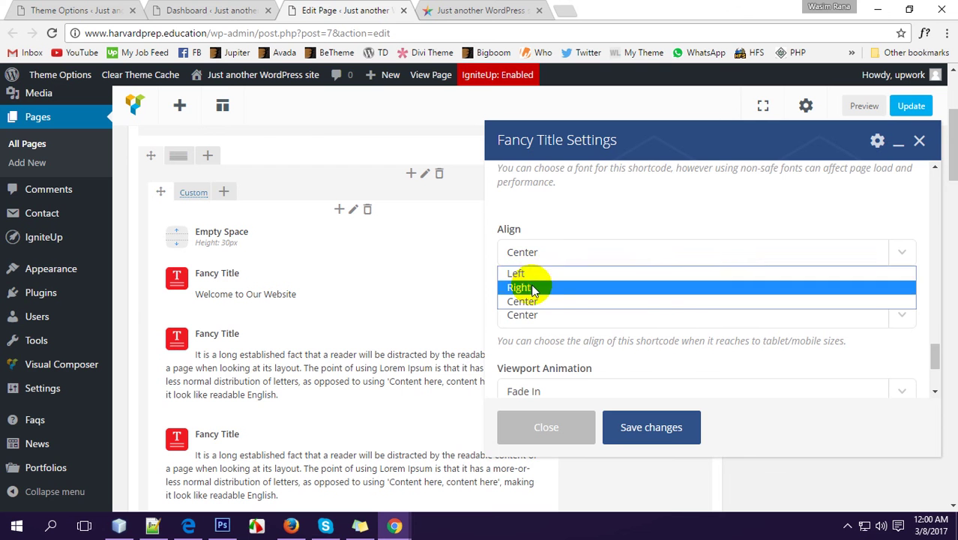
pyautogui.click(569, 234)
# Review the Fancy Title's responsive align option and viewport animation choices, checking the welcome heading on the live Home page
pyautogui.scroll(-1, 525, 244)
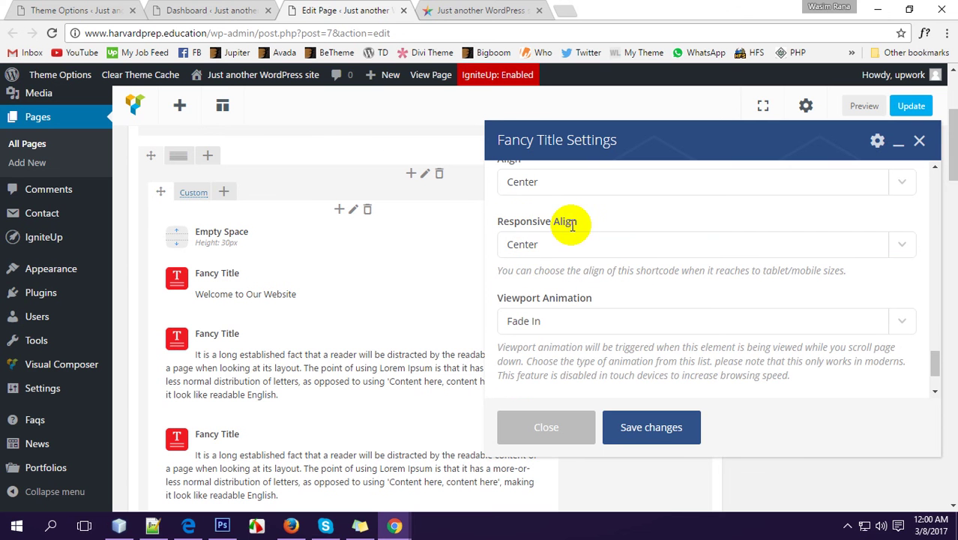
pyautogui.scroll(-1, 555, 251)
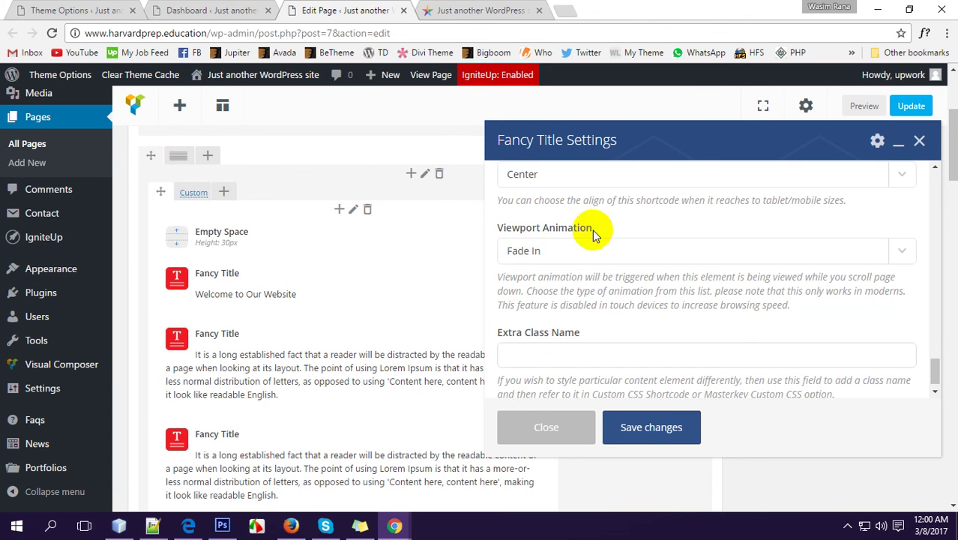
pyautogui.click(473, 11)
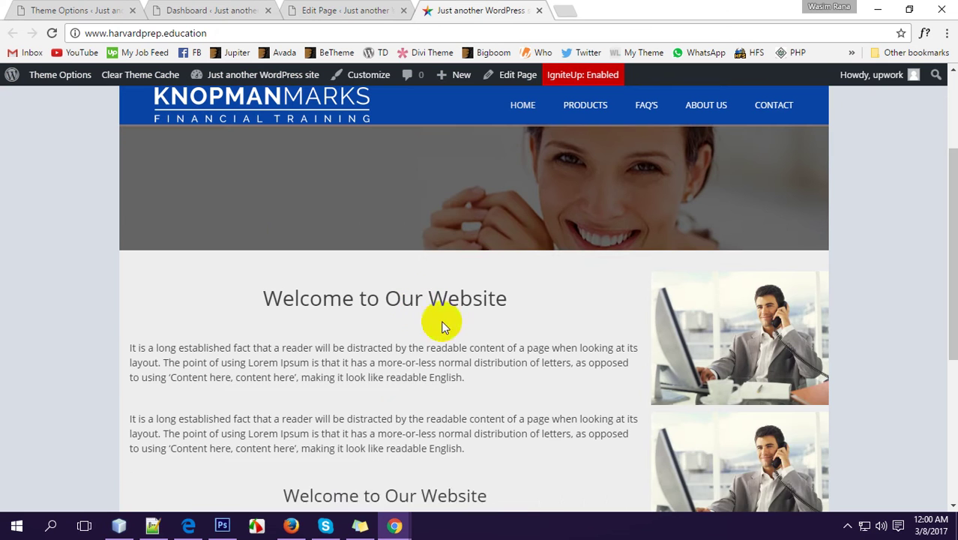
pyautogui.scroll(-1, 444, 289)
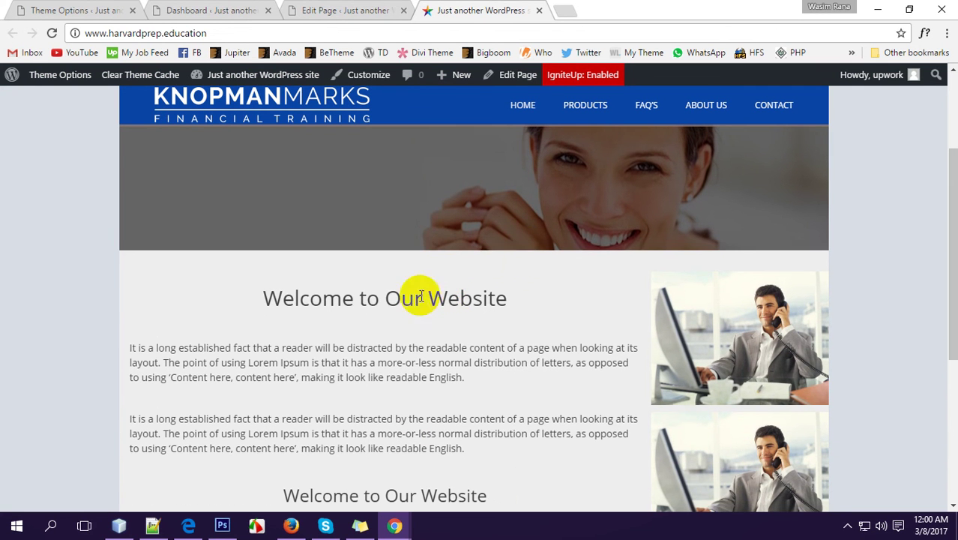
pyautogui.moveTo(300, 295); pyautogui.dragTo(509, 293)
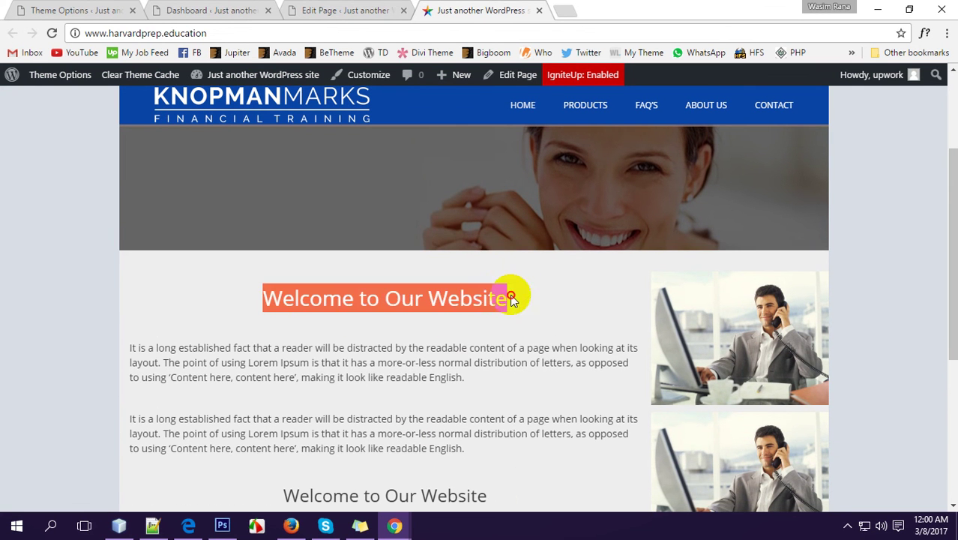
pyautogui.click(238, 296)
pyautogui.click(368, 9)
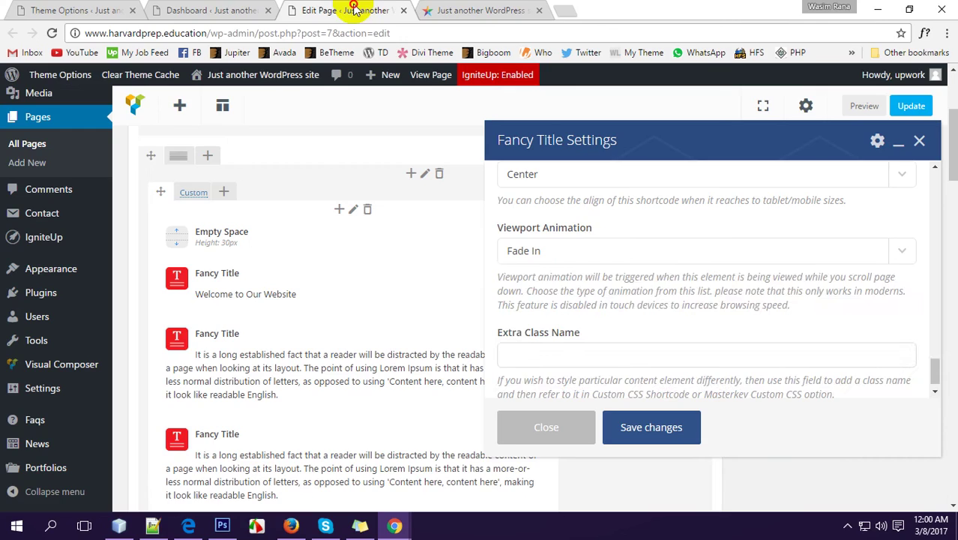
pyautogui.click(581, 252)
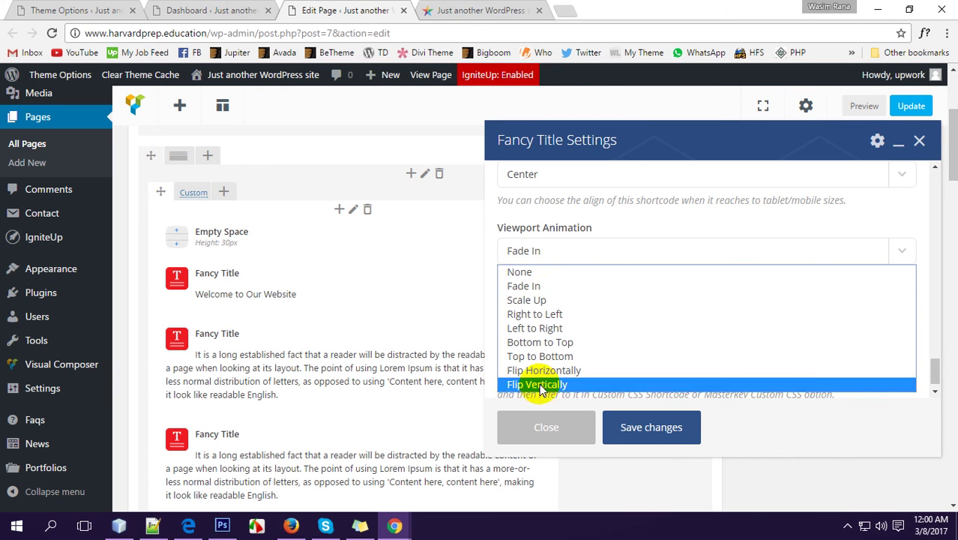
pyautogui.click(573, 256)
# Check the Fancy Title's extra class name option and save the element's settings
pyautogui.scroll(-3, 577, 255)
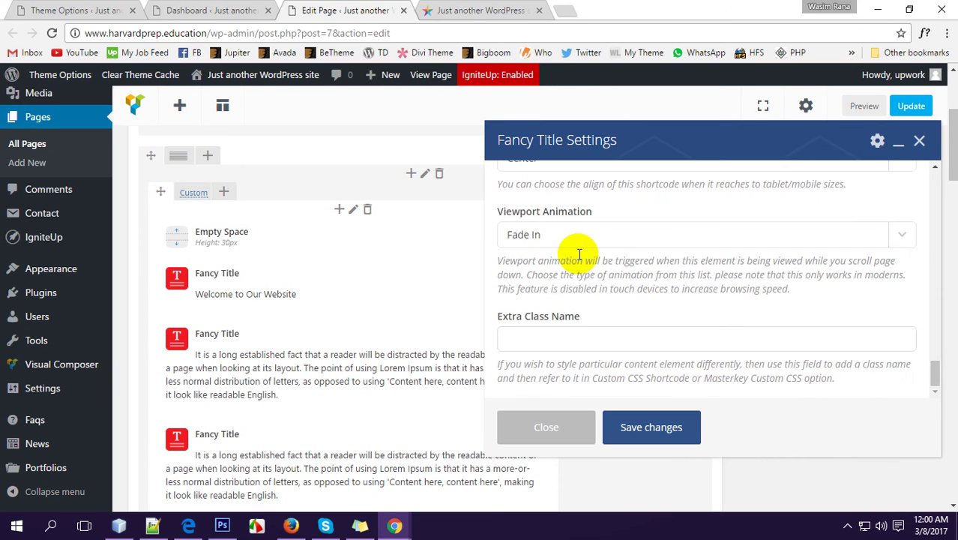
pyautogui.click(650, 427)
pyautogui.scroll(3, 463, 365)
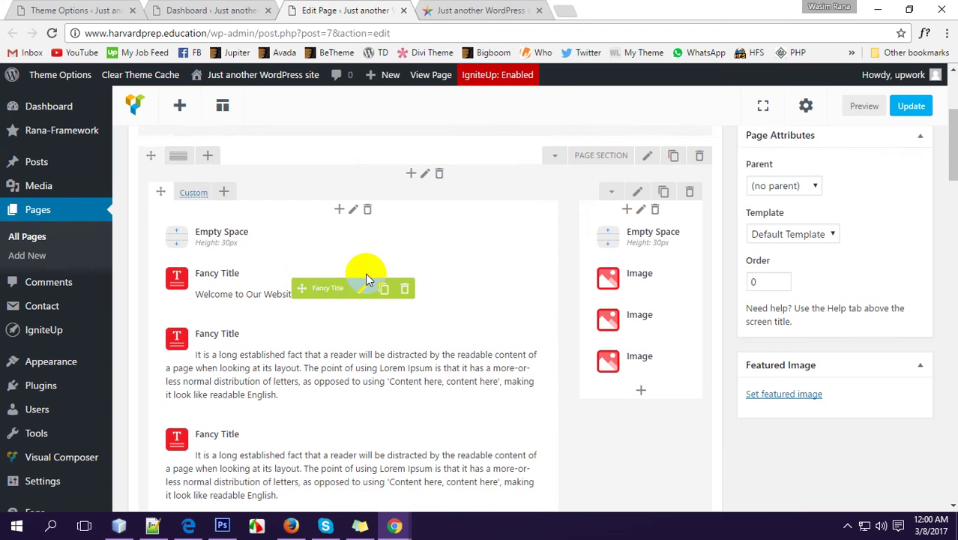
# Look over the remaining Fancy Title elements and view the element library for both the section and its main column
pyautogui.scroll(-3, 398, 289)
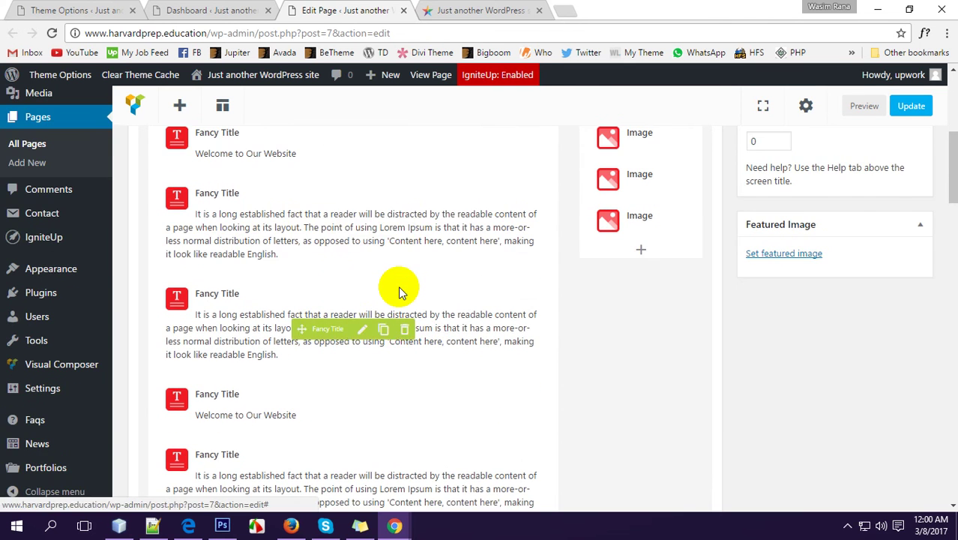
pyautogui.scroll(1, 398, 289)
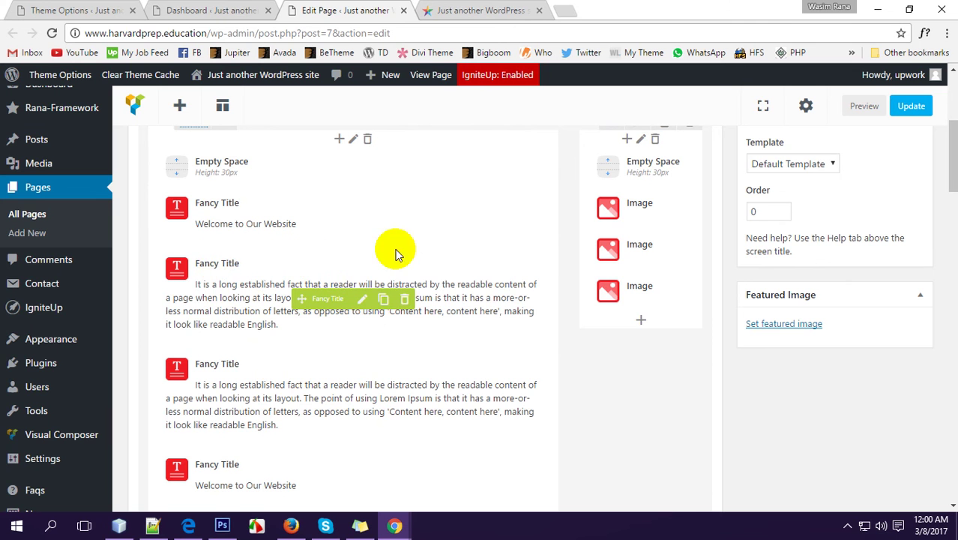
pyautogui.scroll(-4, 382, 270)
pyautogui.scroll(-2, 373, 311)
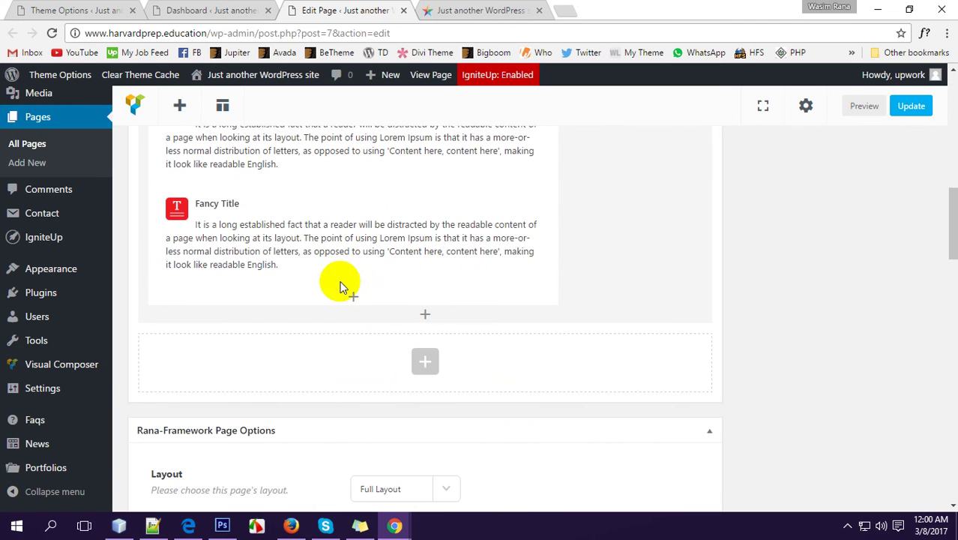
pyautogui.click(424, 313)
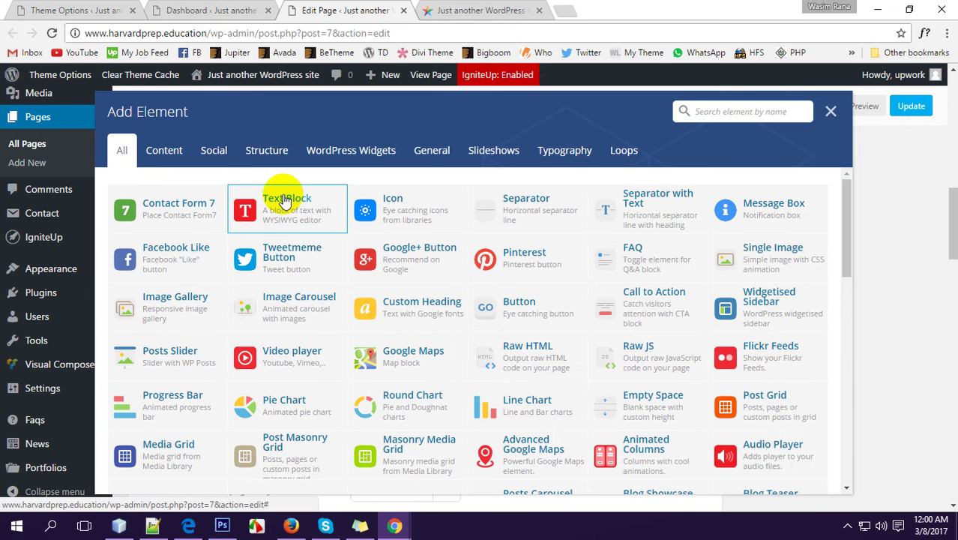
pyautogui.click(830, 112)
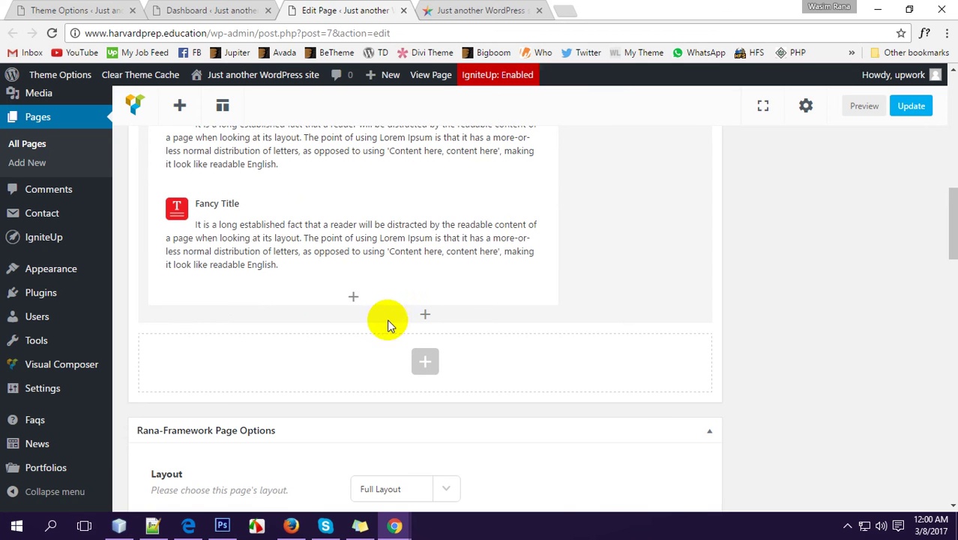
pyautogui.click(354, 300)
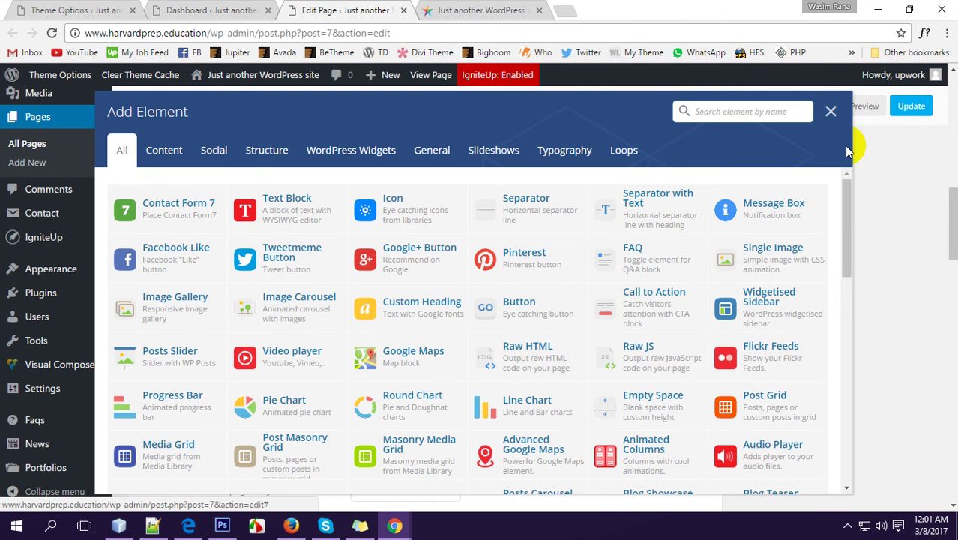
pyautogui.click(831, 112)
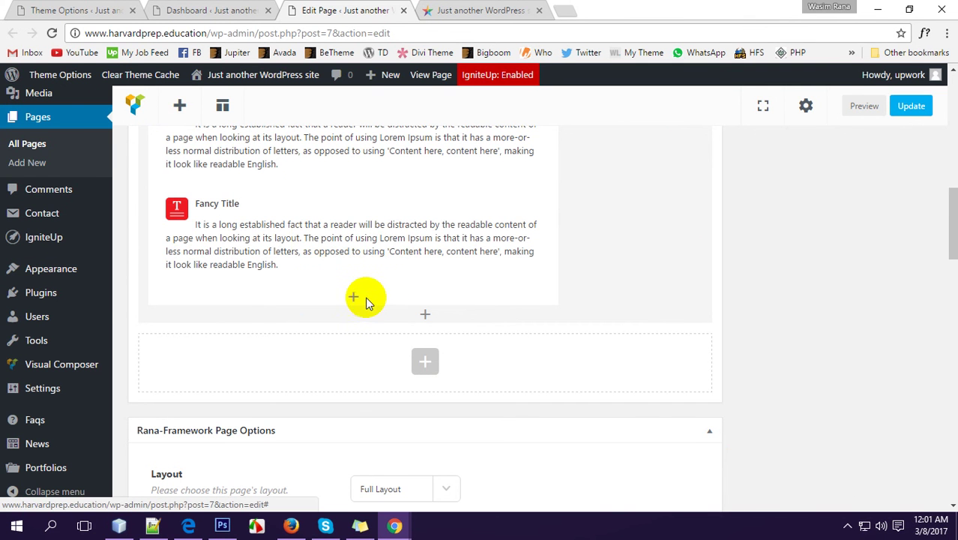
# Browse all elements that can be added to the main column, then close the library without adding any
pyautogui.click(353, 299)
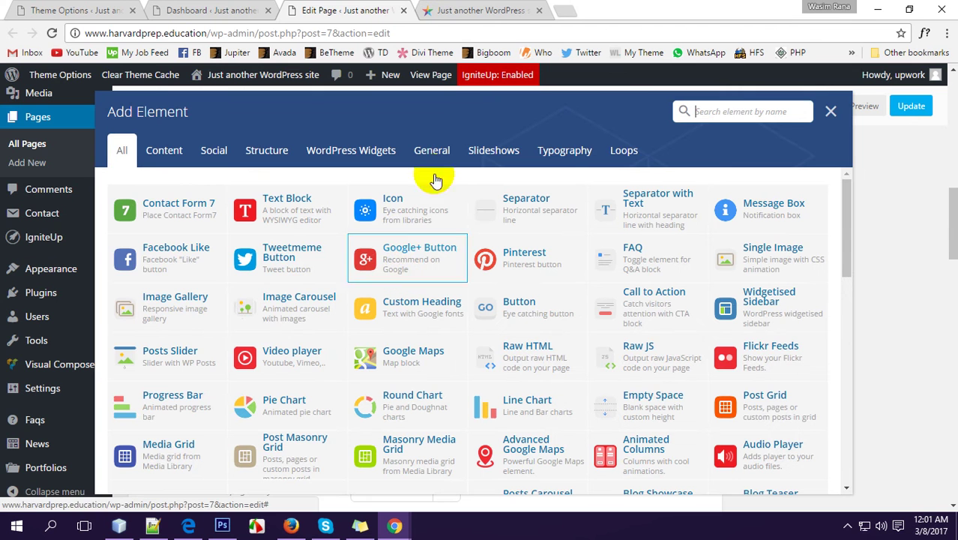
pyautogui.click(727, 116)
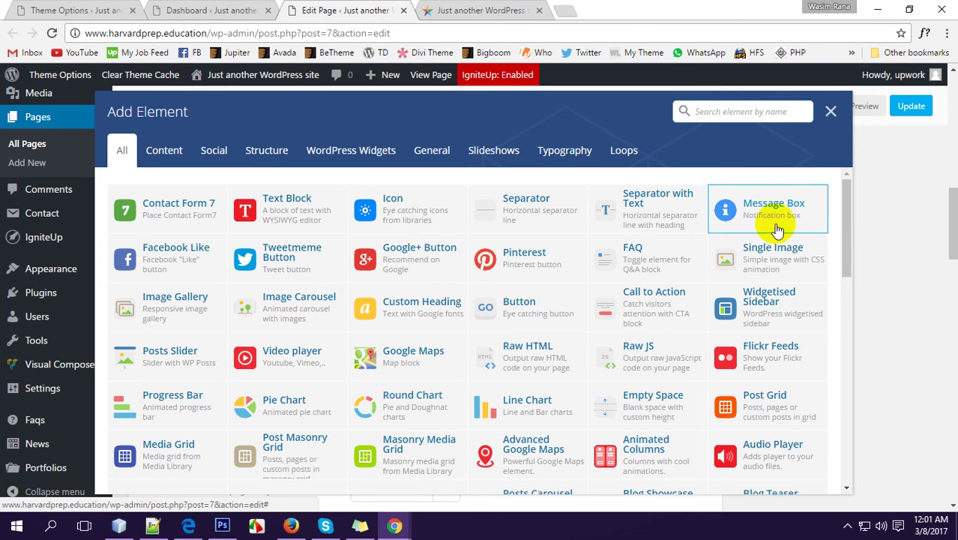
pyautogui.scroll(-10, 439, 311)
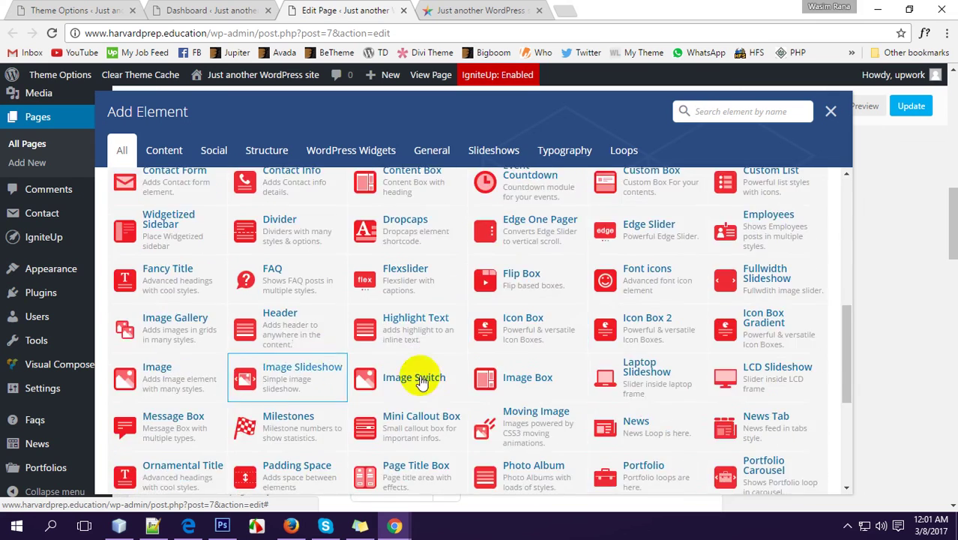
pyautogui.scroll(15, 712, 412)
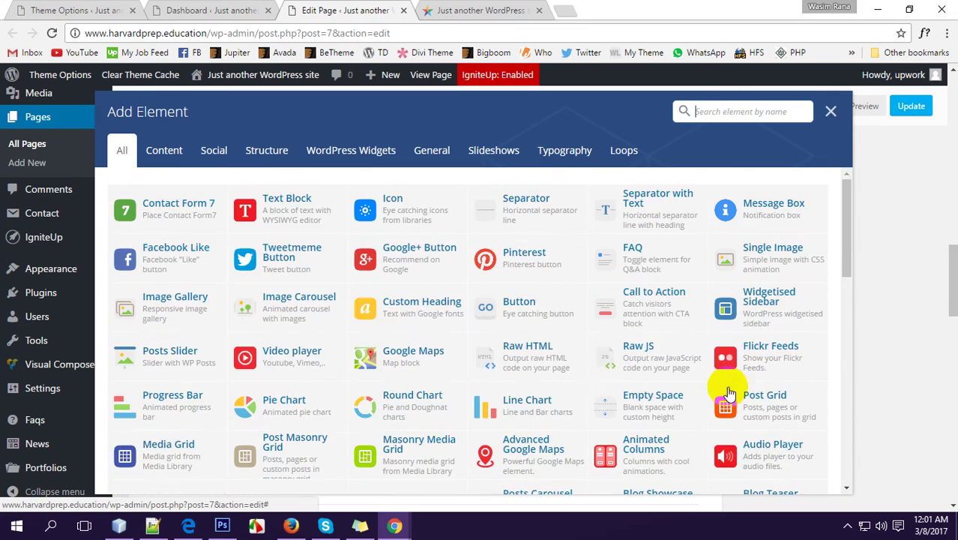
pyautogui.click(831, 111)
# Return to the first page sections of the Home page's Visual Composer layout
pyautogui.scroll(-3, 465, 345)
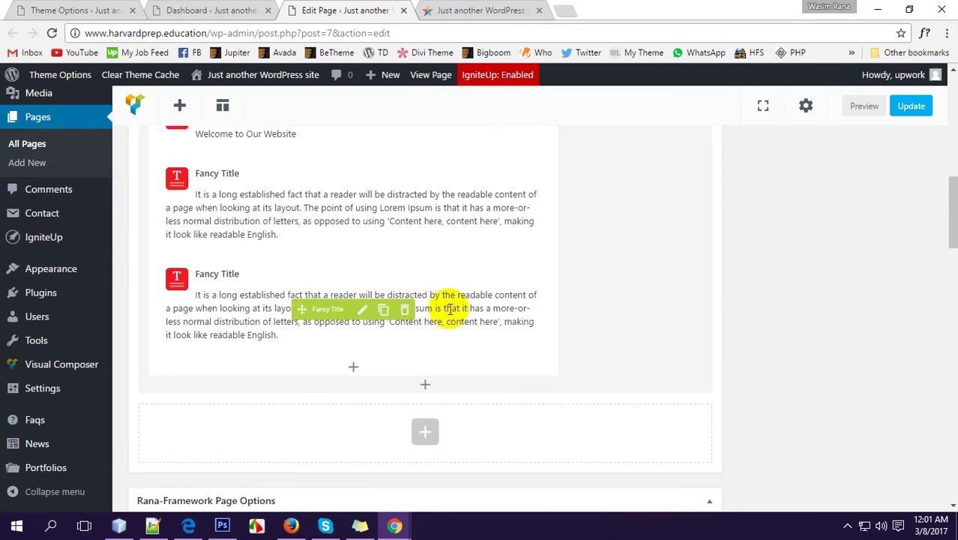
pyautogui.scroll(10, 652, 395)
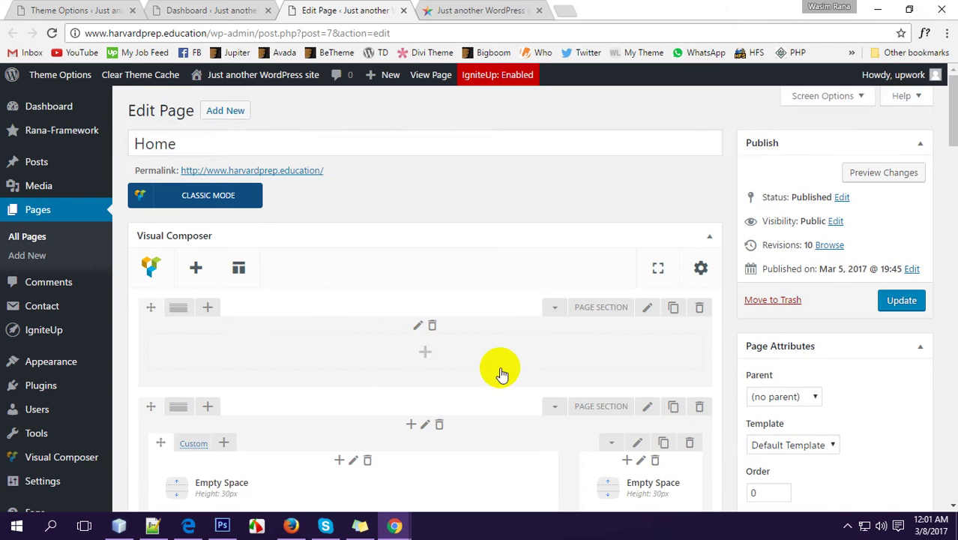
pyautogui.scroll(-1, 496, 364)
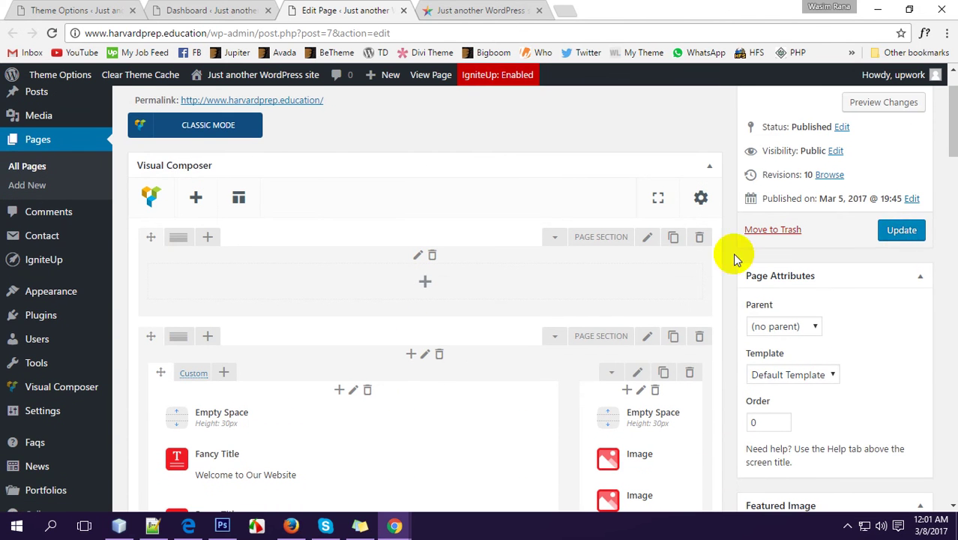
# Search the side column's element library for "image" and close it without adding an element
pyautogui.scroll(-1, 383, 313)
pyautogui.scroll(-2, 706, 316)
pyautogui.scroll(1, 634, 268)
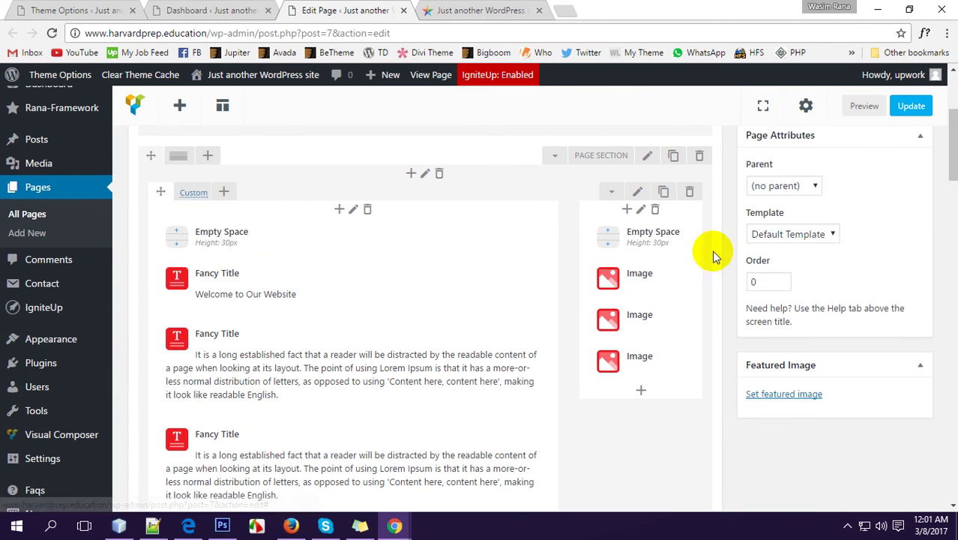
pyautogui.moveTo(632, 275); pyautogui.dragTo(639, 390)
pyautogui.click(640, 392)
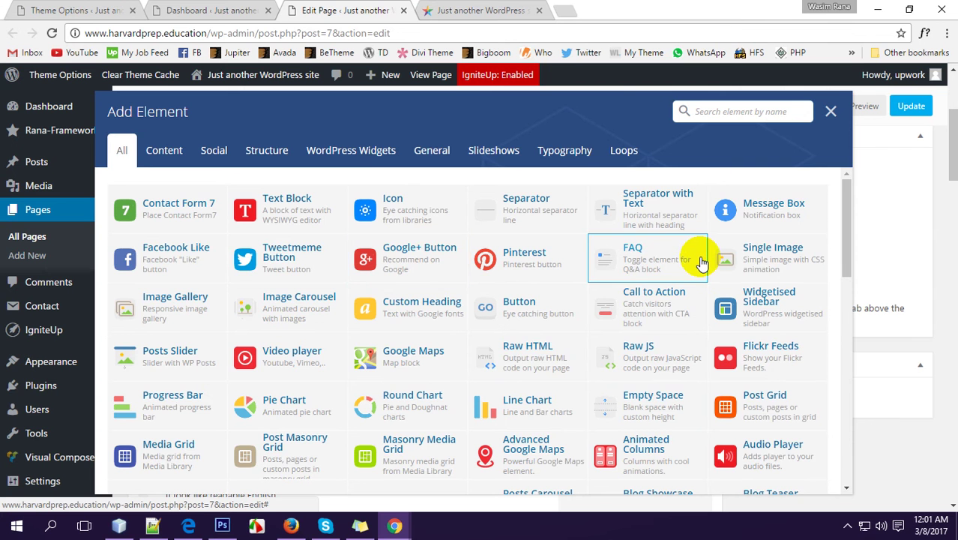
pyautogui.write('image')
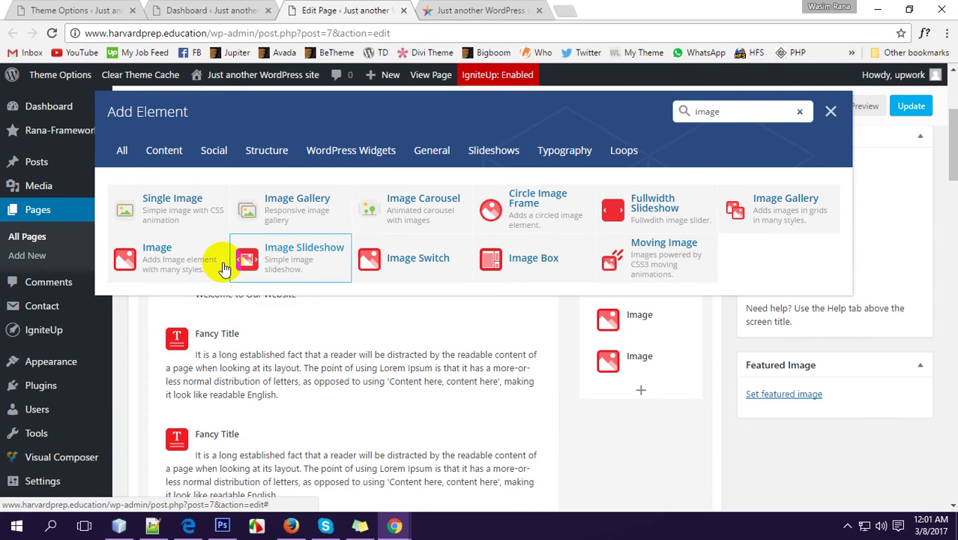
pyautogui.click(830, 111)
# Open the settings of the side column's first Image element and review its uploaded image and image size options
pyautogui.moveTo(665, 281); pyautogui.dragTo(638, 278)
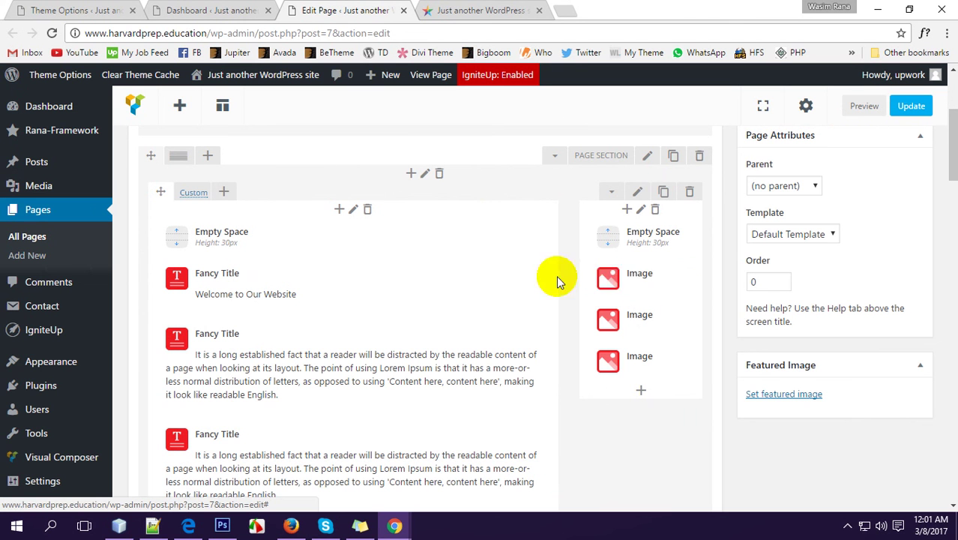
pyautogui.click(644, 280)
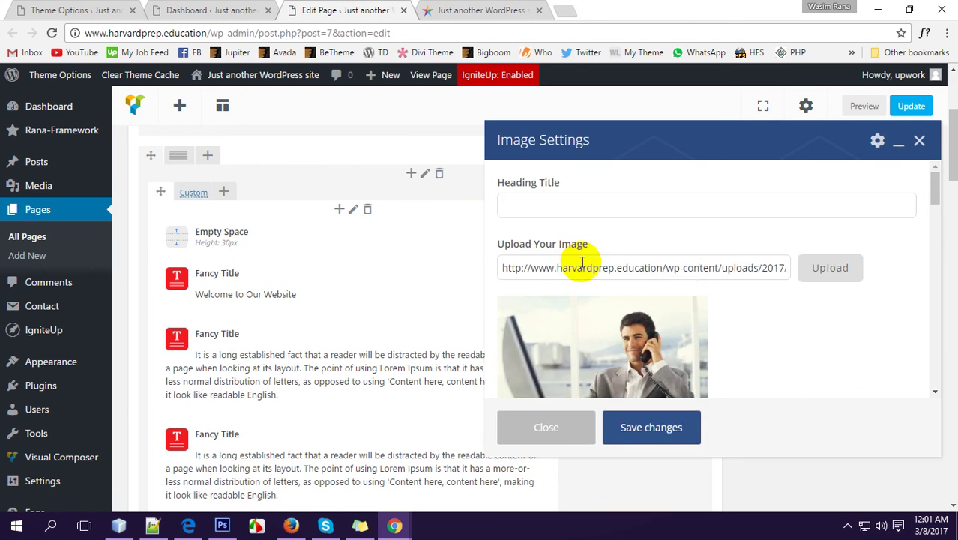
pyautogui.tripleClick(660, 268)
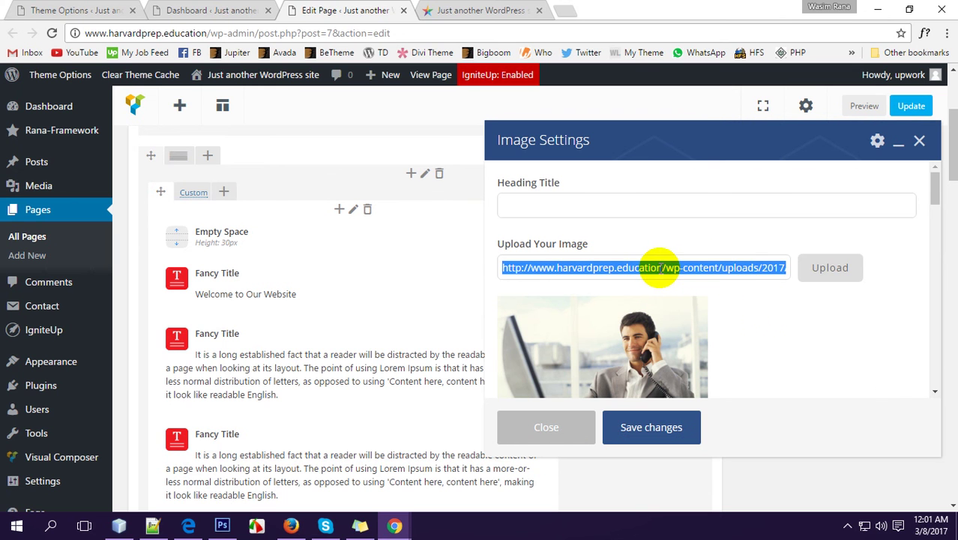
pyautogui.click(830, 267)
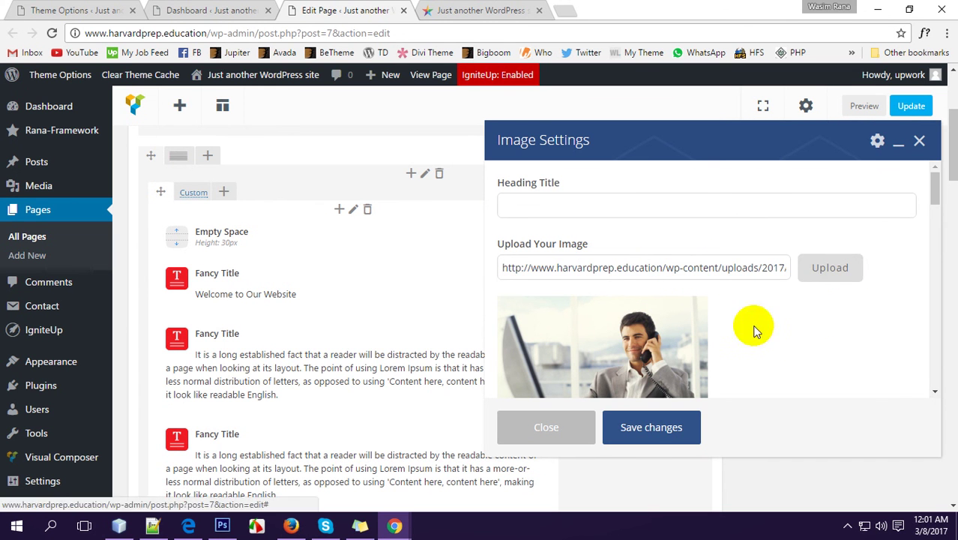
pyautogui.scroll(-1, 639, 299)
pyautogui.scroll(-1, 640, 299)
pyautogui.scroll(1, 640, 299)
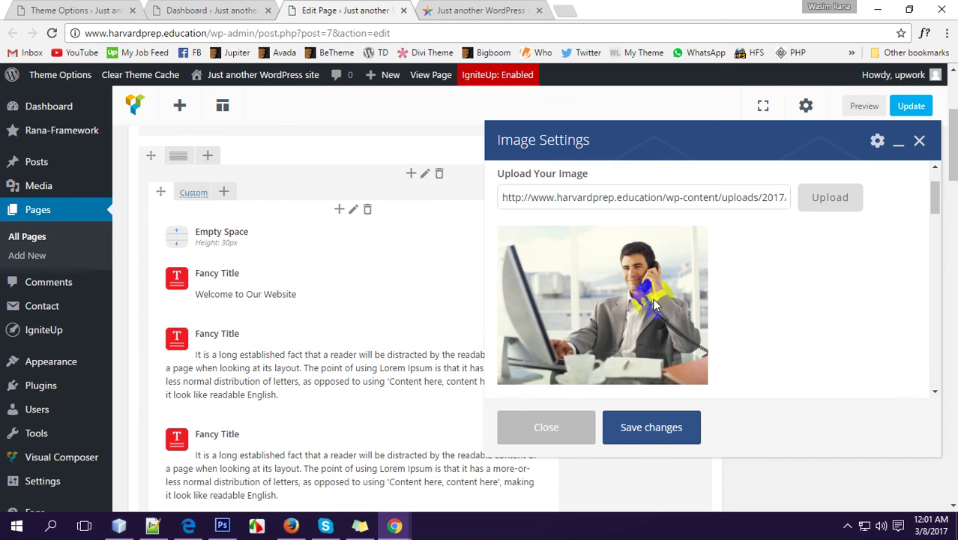
pyautogui.scroll(-4, 658, 297)
pyautogui.scroll(1, 658, 301)
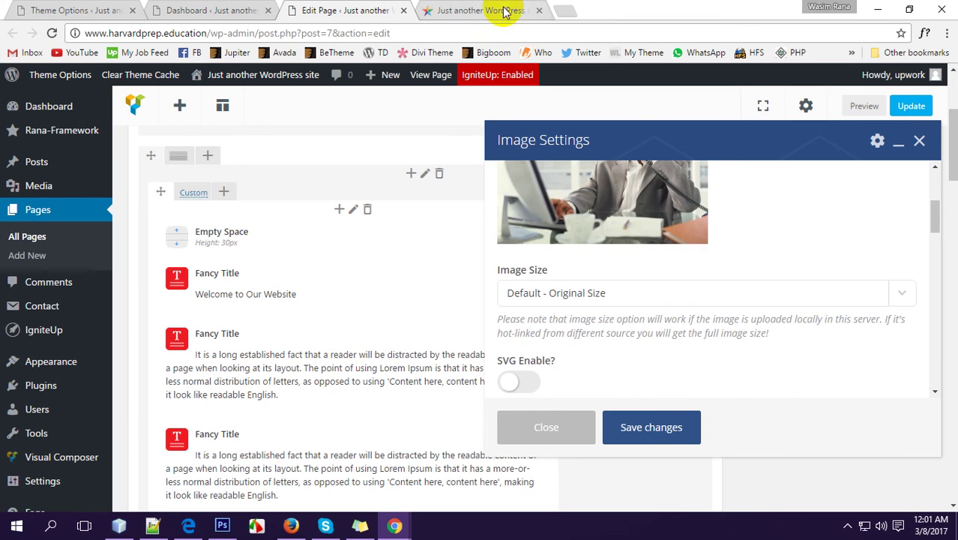
# Compare the Image element with the live page and review its lightbox, frame style and link options
pyautogui.click(500, 10)
pyautogui.scroll(-2, 732, 261)
pyautogui.scroll(2, 735, 258)
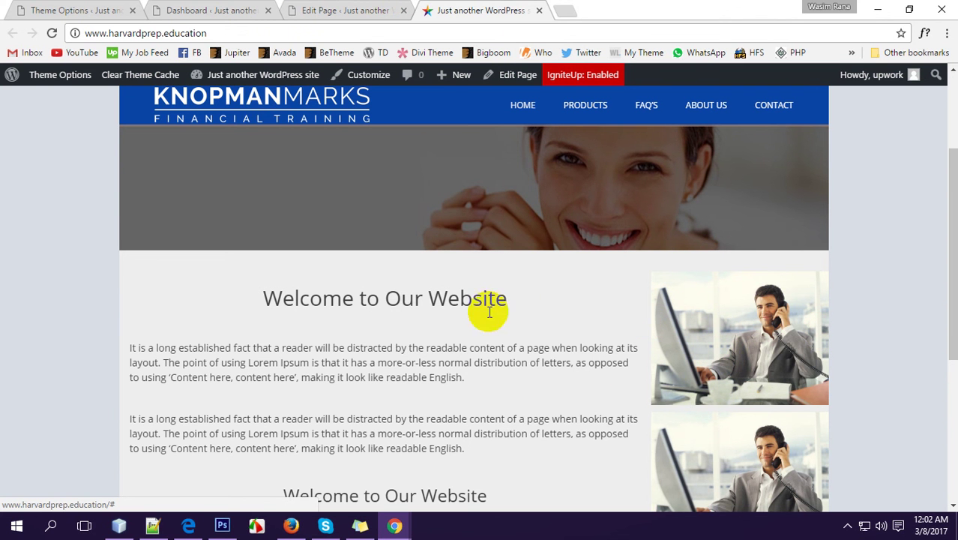
pyautogui.click(314, 10)
pyautogui.scroll(-3, 627, 303)
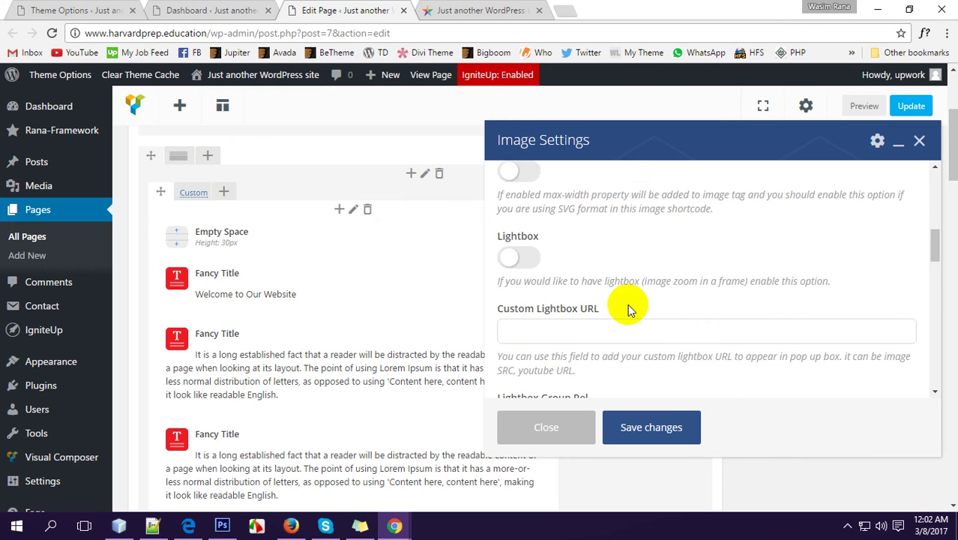
pyautogui.scroll(-2, 627, 303)
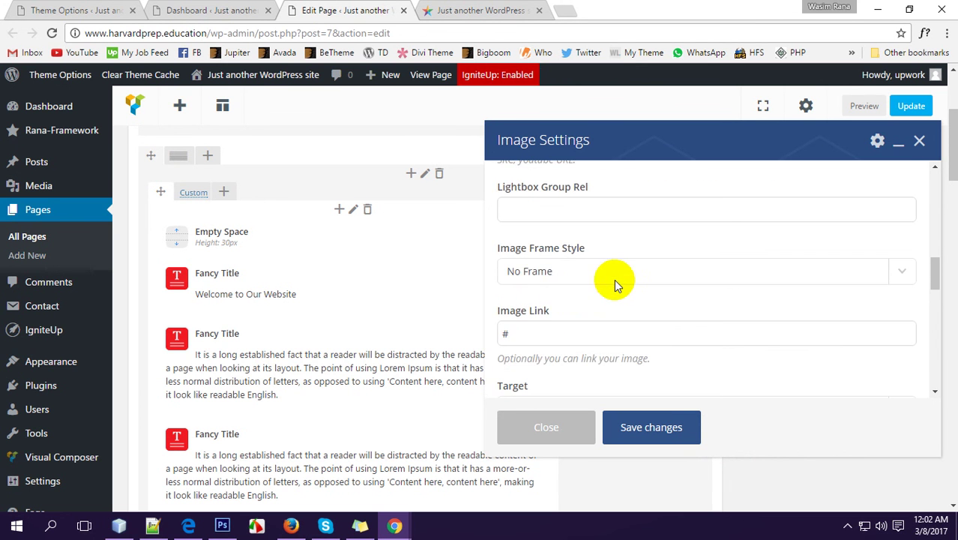
pyautogui.scroll(-1, 611, 266)
pyautogui.scroll(1, 607, 255)
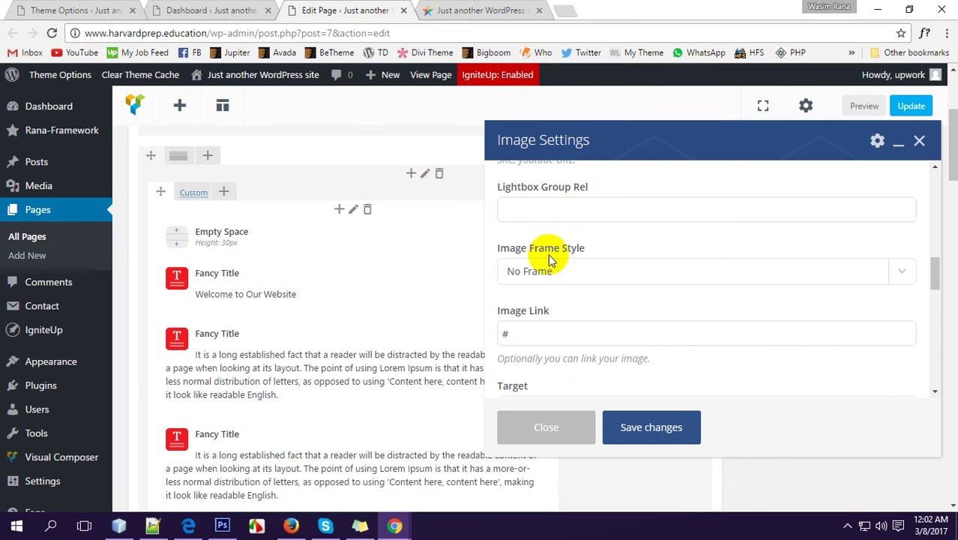
# View the images on the live page and browse the available image frame styles without changing the selection
pyautogui.click(480, 10)
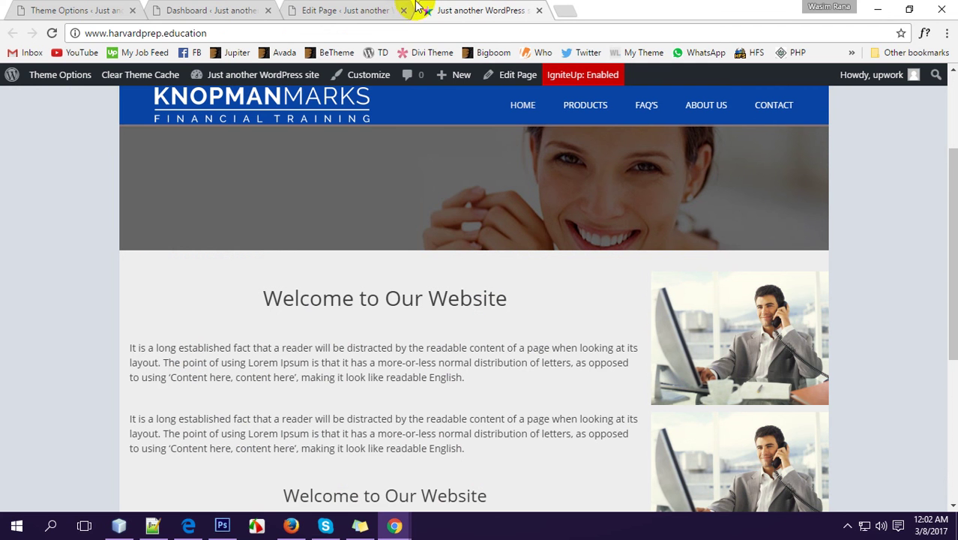
pyautogui.click(368, 10)
pyautogui.click(574, 272)
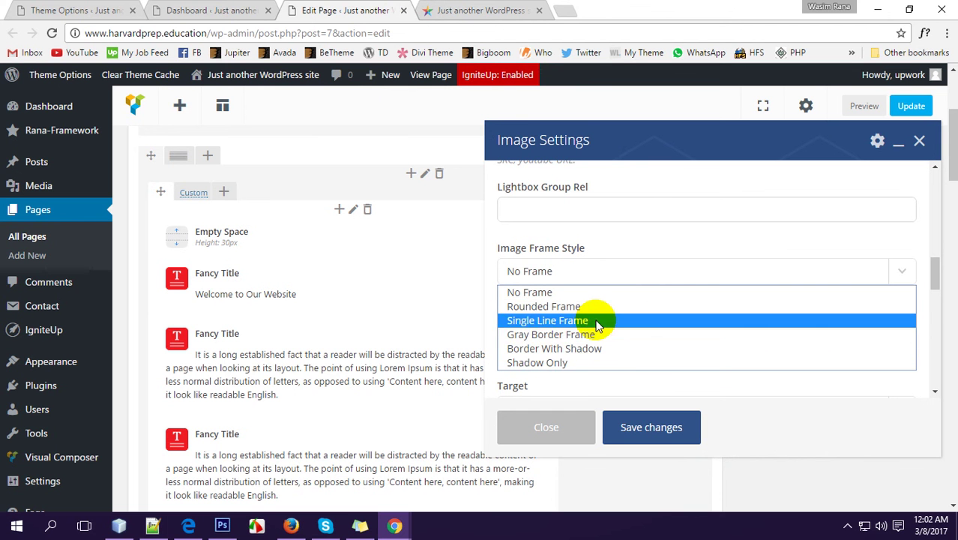
pyautogui.click(584, 270)
pyautogui.scroll(-1, 539, 273)
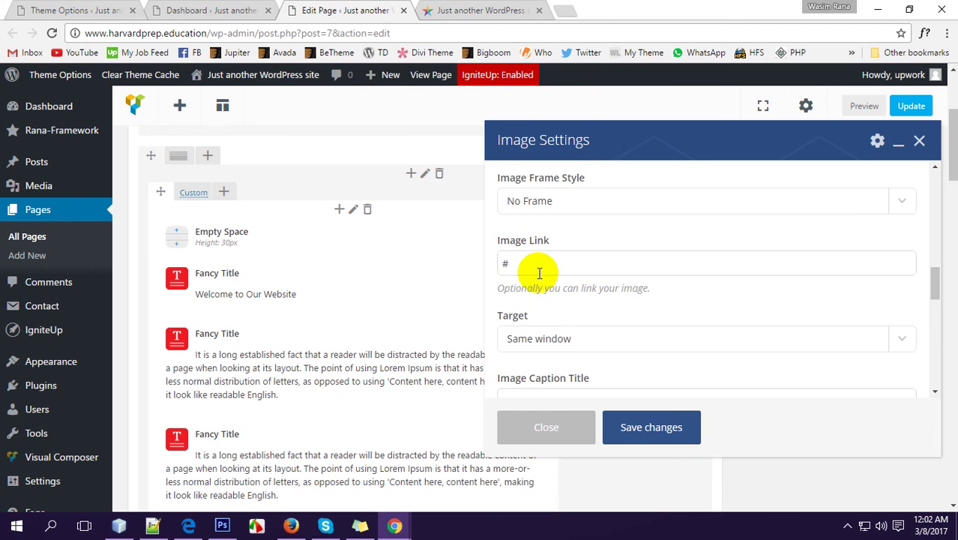
# Check the first side image's link on the live page against the element's Image Link setting
pyautogui.click(491, 16)
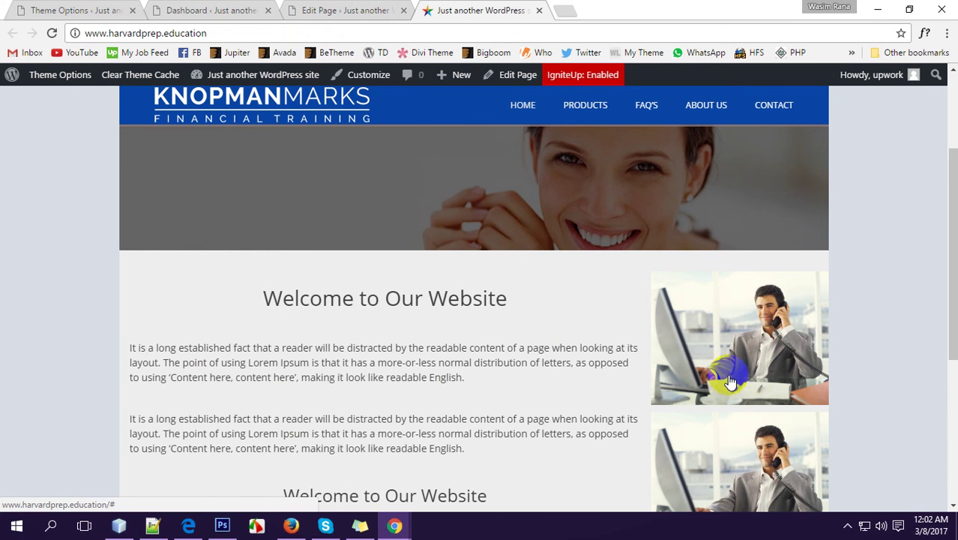
pyautogui.click(368, 14)
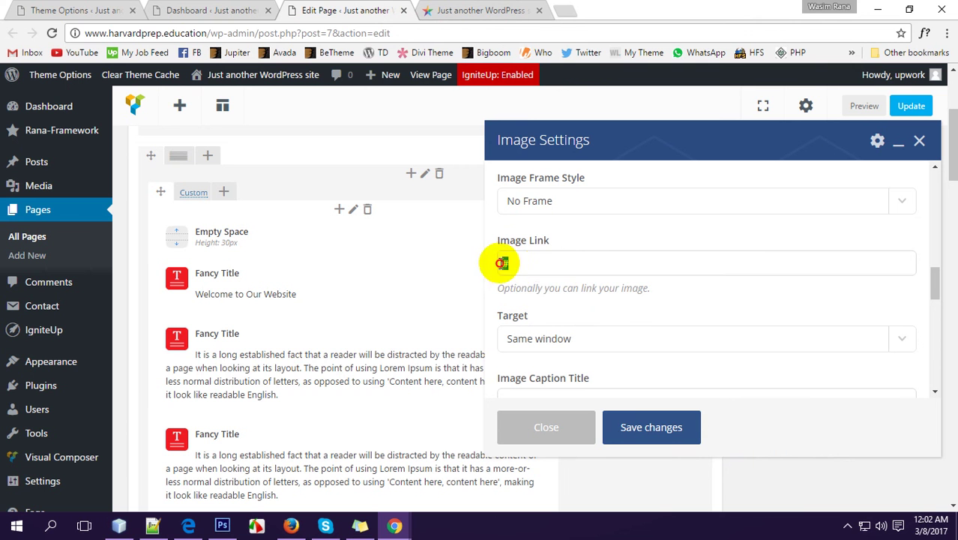
pyautogui.click(582, 229)
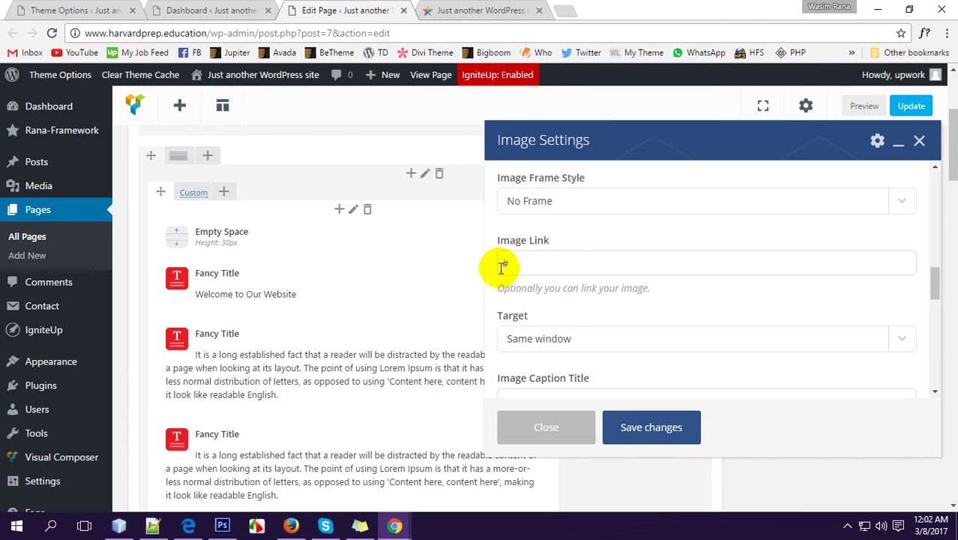
pyautogui.doubleClick(506, 261)
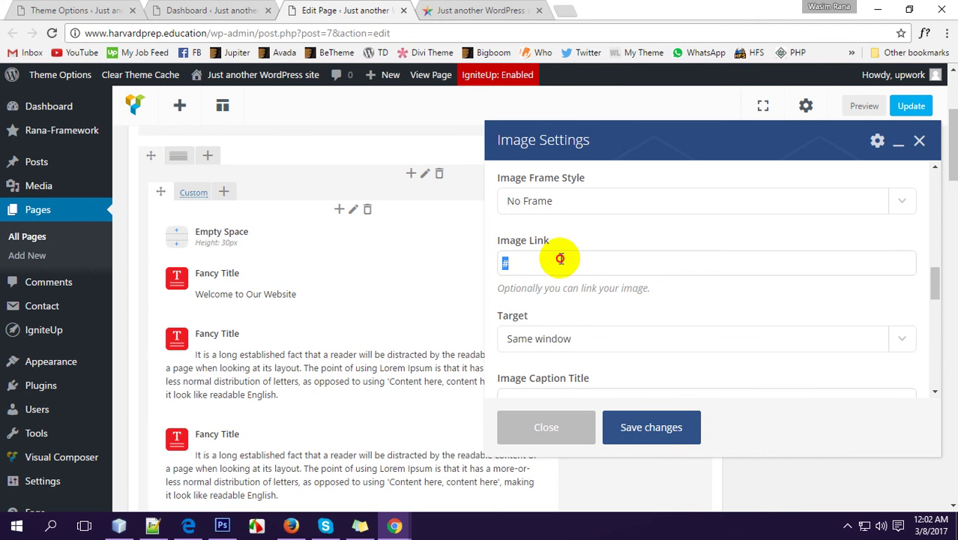
pyautogui.click(491, 10)
pyautogui.scroll(3, 653, 221)
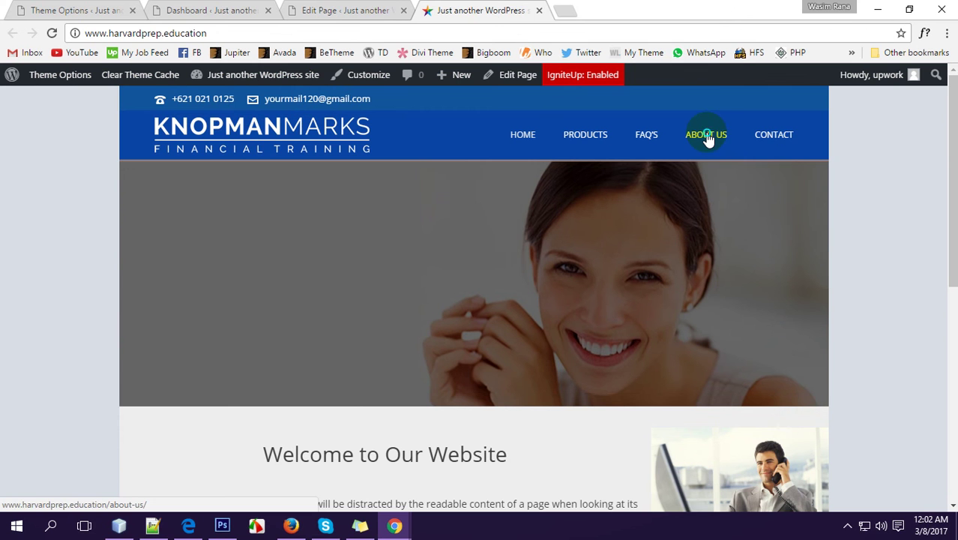
pyautogui.rightClick(706, 135)
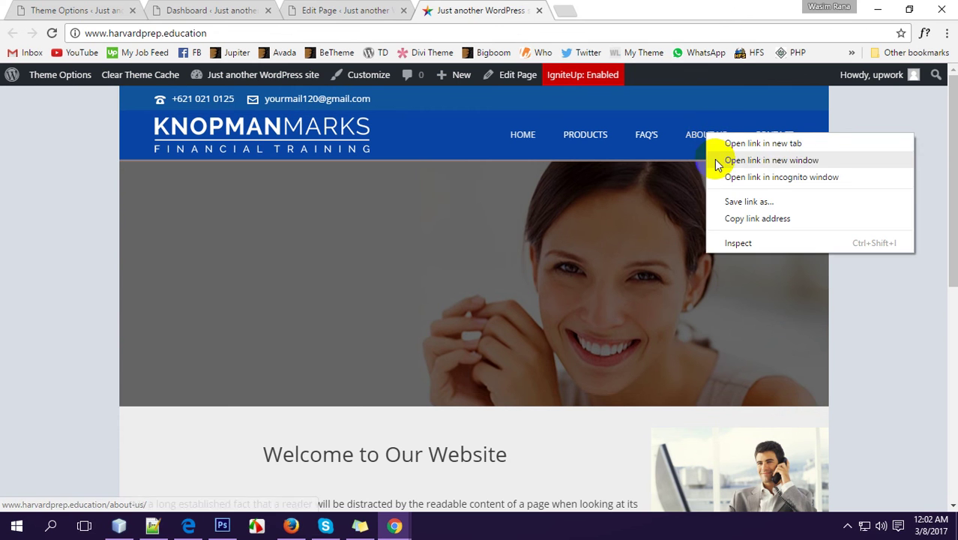
pyautogui.click(772, 220)
pyautogui.click(362, 12)
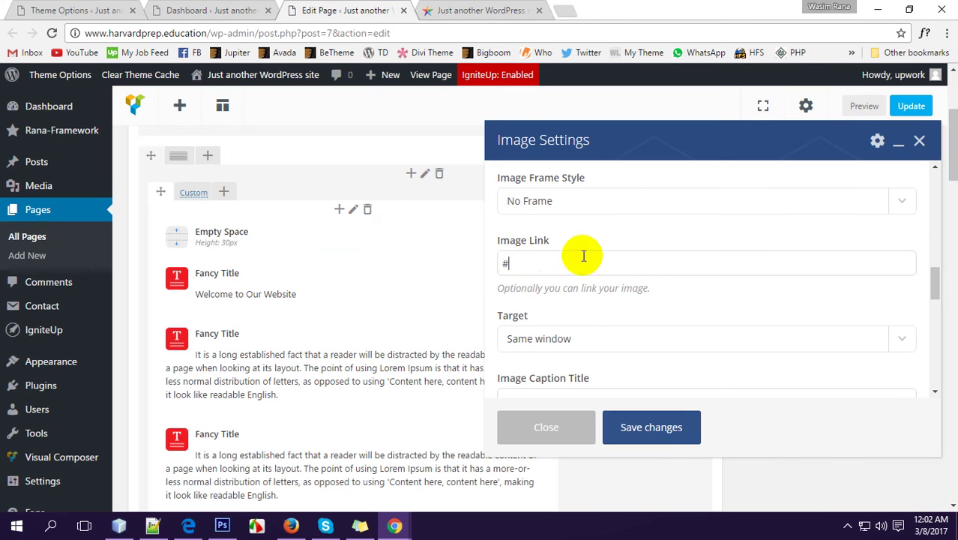
pyautogui.moveTo(582, 254); pyautogui.dragTo(456, 255)
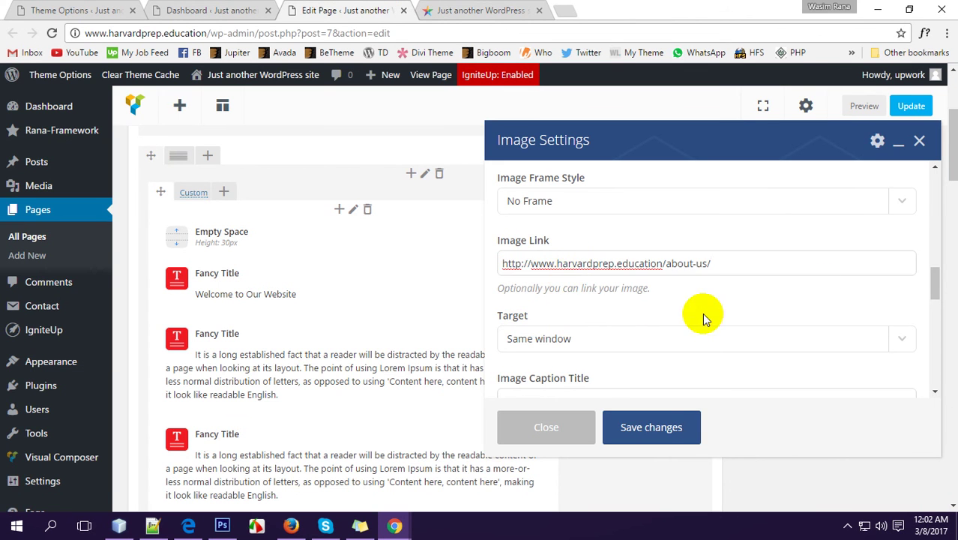
# Review the image's caption title, description and location options and its alignment choices, keeping the alignment at Right
pyautogui.scroll(-5, 659, 319)
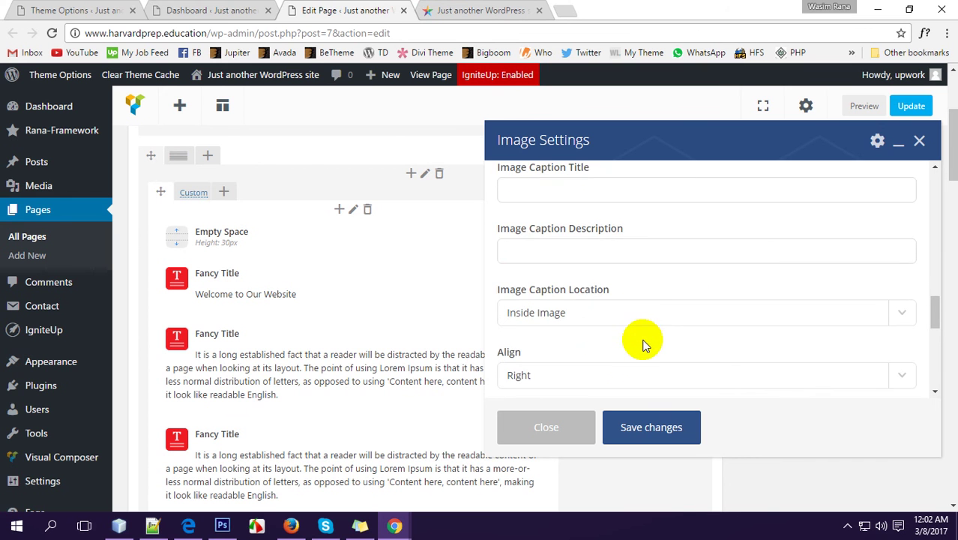
pyautogui.scroll(1, 558, 255)
pyautogui.scroll(-1, 575, 254)
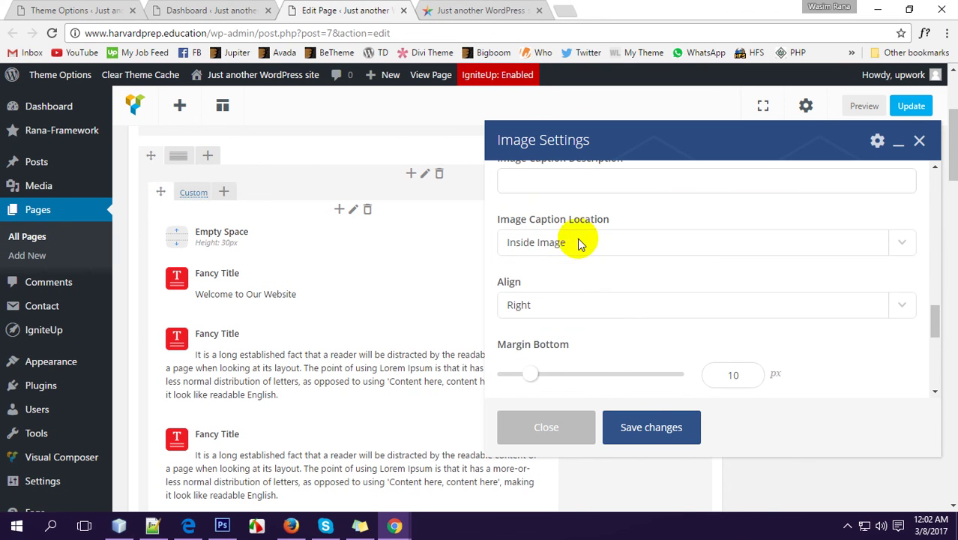
pyautogui.scroll(-1, 567, 271)
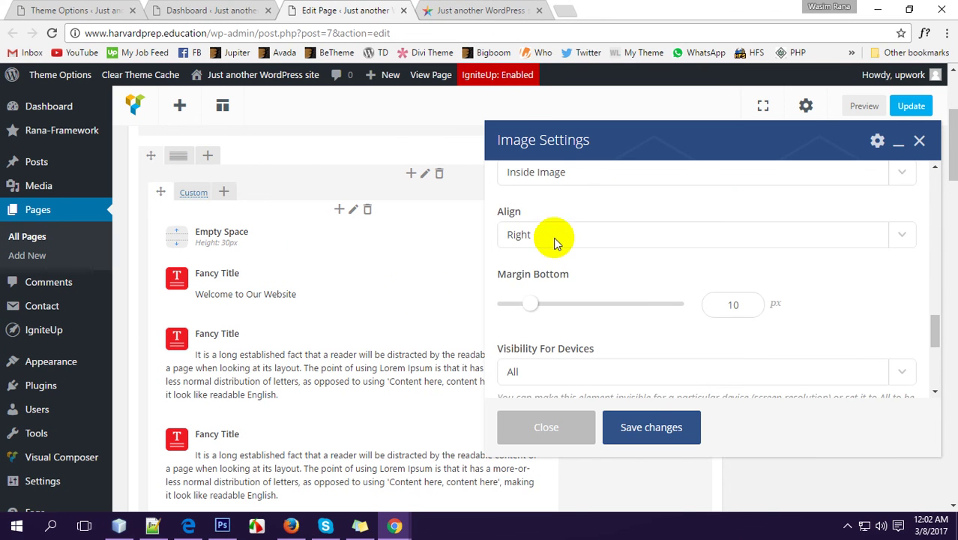
pyautogui.click(552, 234)
pyautogui.click(536, 268)
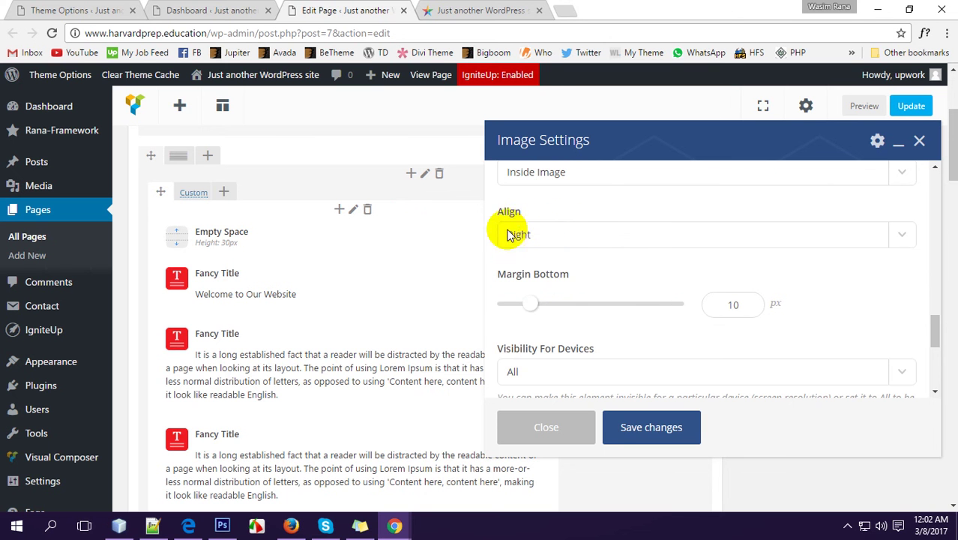
# Compare the image's Margin Bottom setting with the spacing between the side images on the live page
pyautogui.scroll(-1, 637, 284)
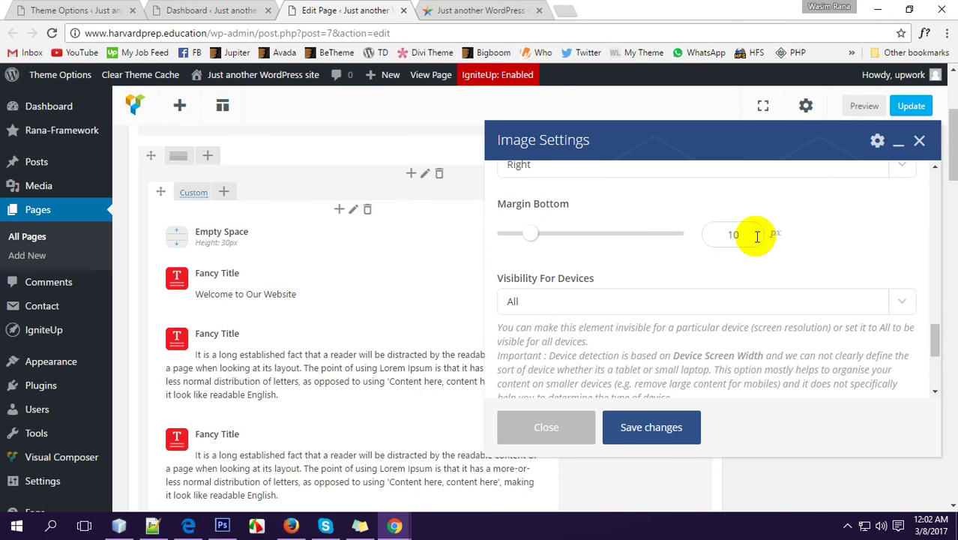
pyautogui.click(512, 10)
pyautogui.scroll(-3, 674, 375)
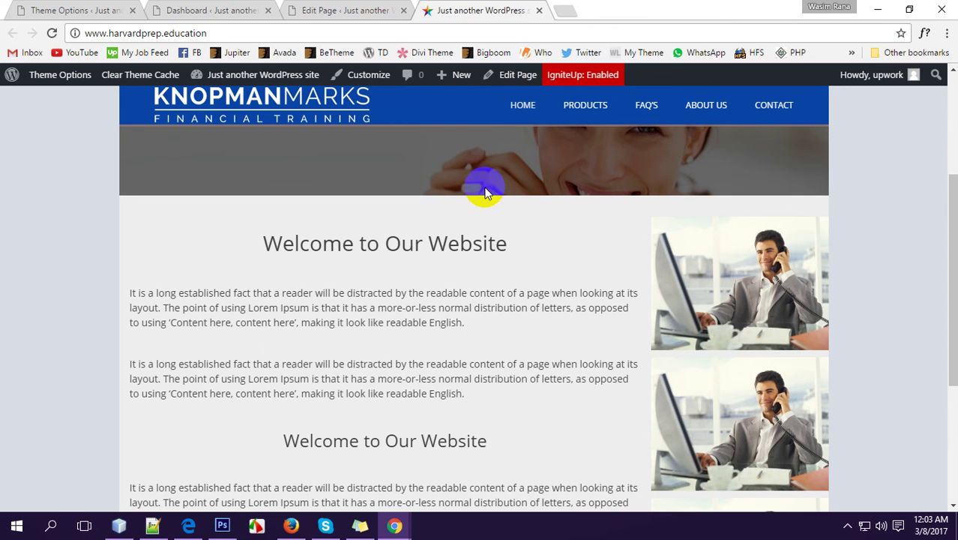
pyautogui.click(323, 11)
pyautogui.scroll(1, 752, 320)
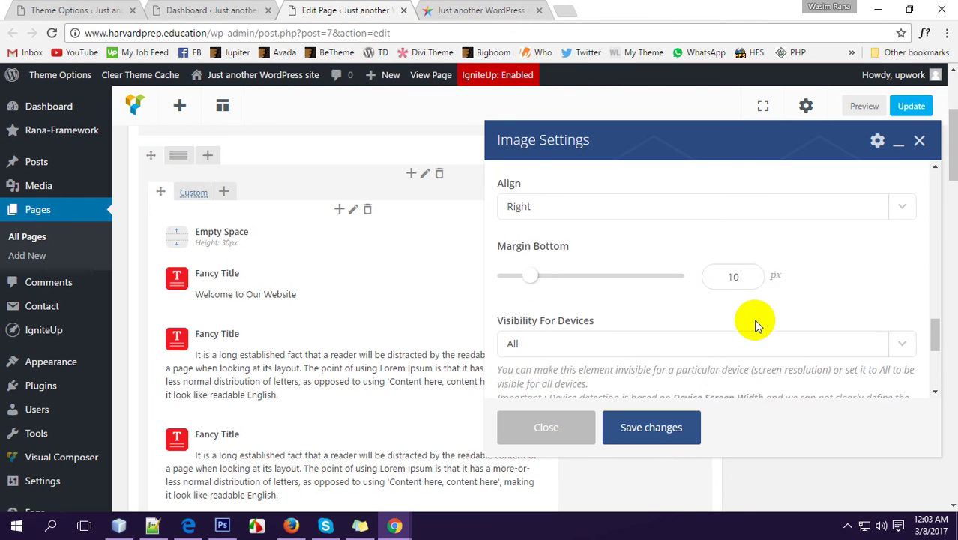
pyautogui.scroll(-1, 757, 285)
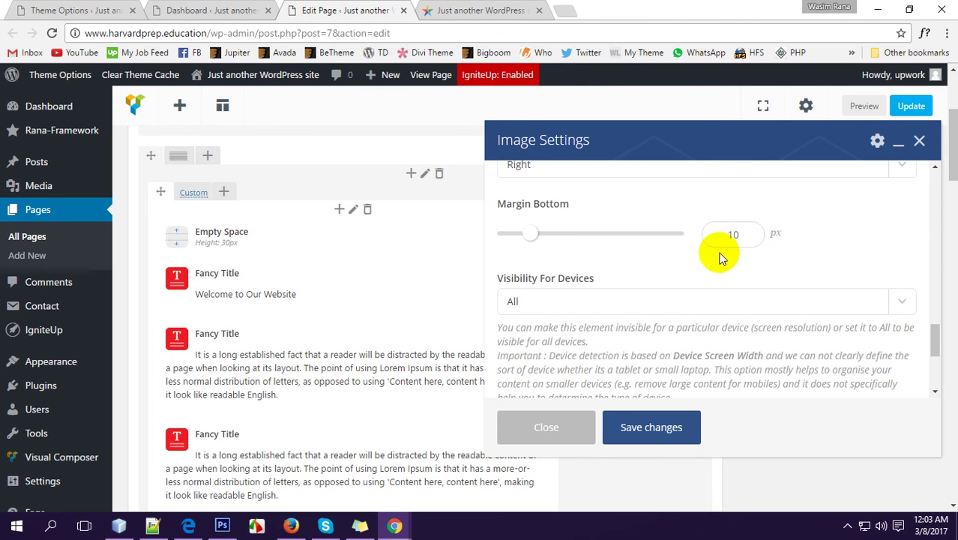
# Review the image's Viewport Animation choices, keeping None
pyautogui.scroll(-2, 715, 263)
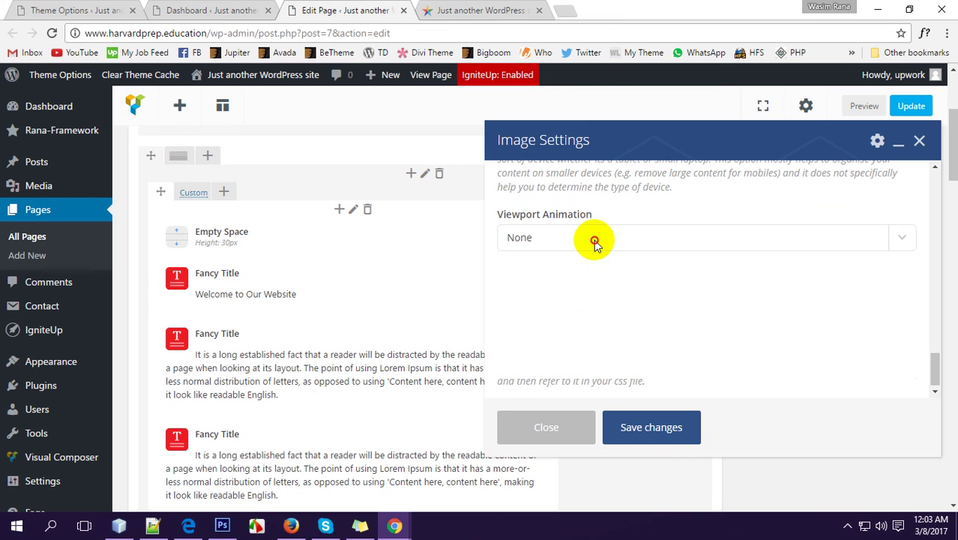
pyautogui.click(594, 239)
pyautogui.click(594, 240)
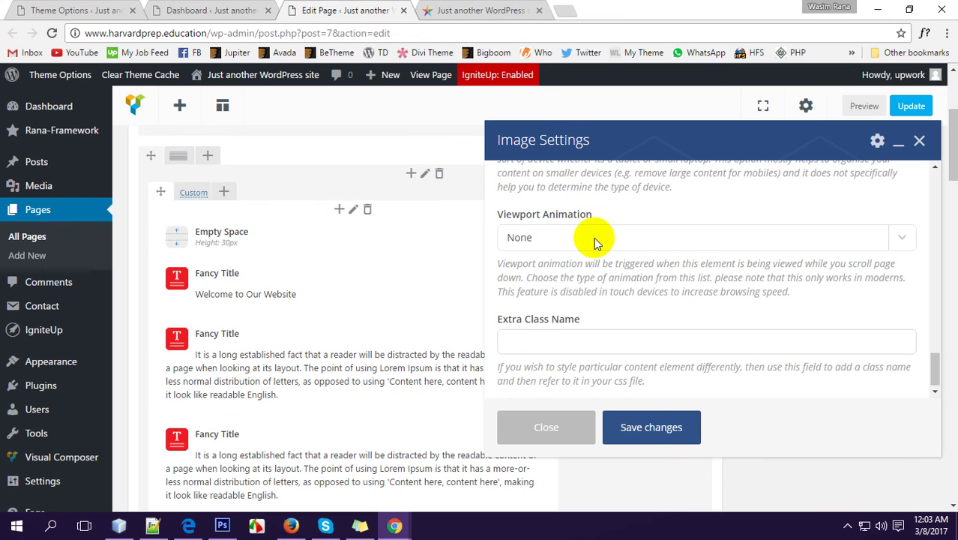
pyautogui.click(548, 241)
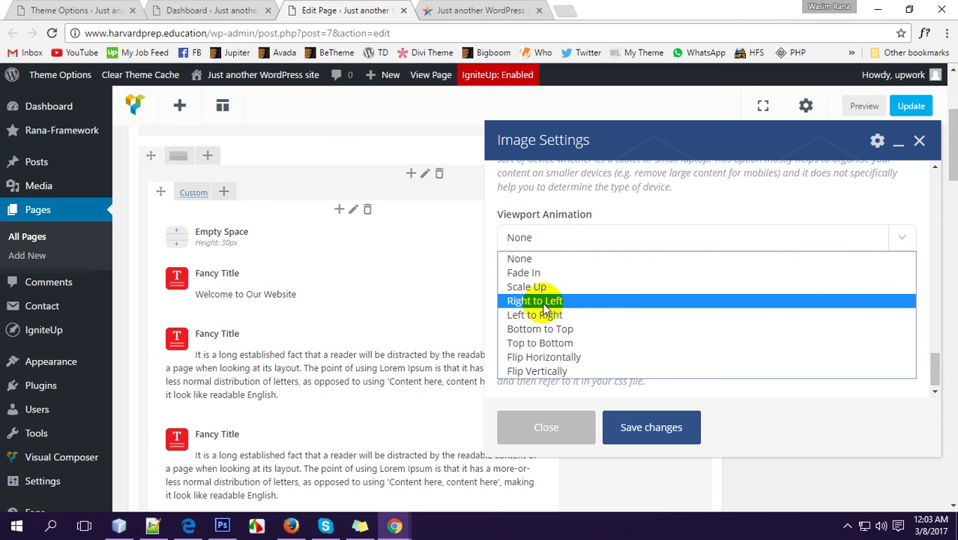
pyautogui.click(541, 240)
# Set the side image's Image Link to # and save the element's changes
pyautogui.scroll(5, 634, 272)
pyautogui.scroll(3, 644, 375)
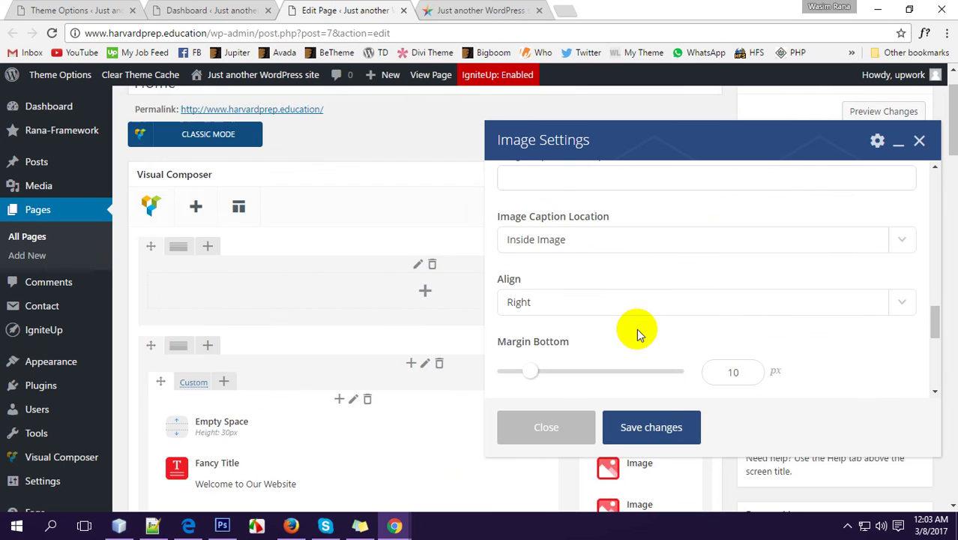
pyautogui.scroll(5, 662, 320)
pyautogui.moveTo(737, 332); pyautogui.dragTo(461, 329)
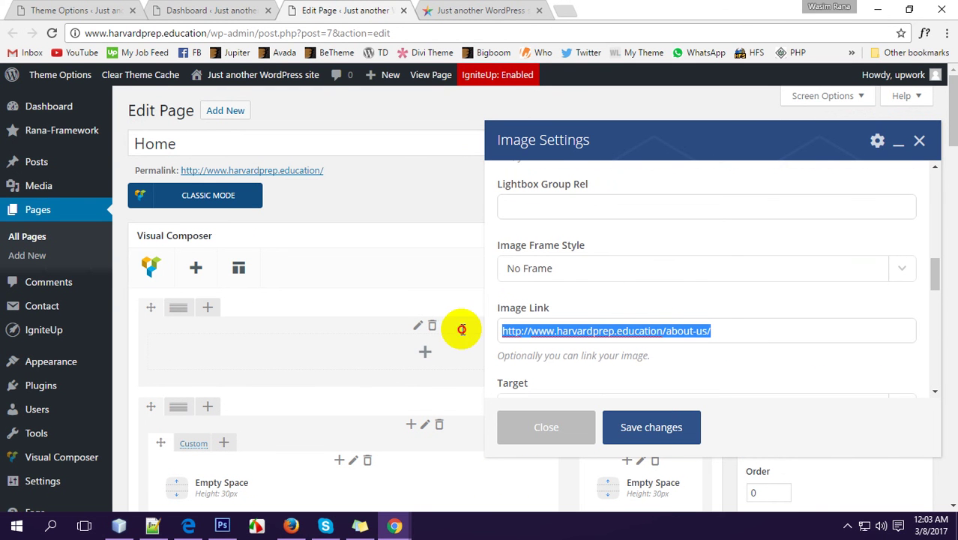
pyautogui.write('#')
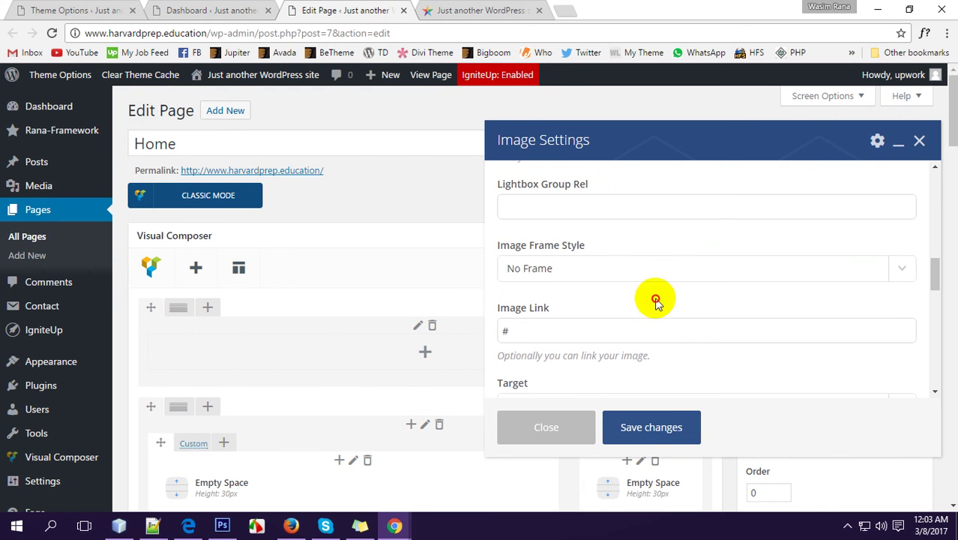
pyautogui.scroll(-3, 651, 385)
pyautogui.click(652, 427)
# Look over the Rana-Framework Page Options below the Home page's Visual Composer content
pyautogui.scroll(-10, 524, 320)
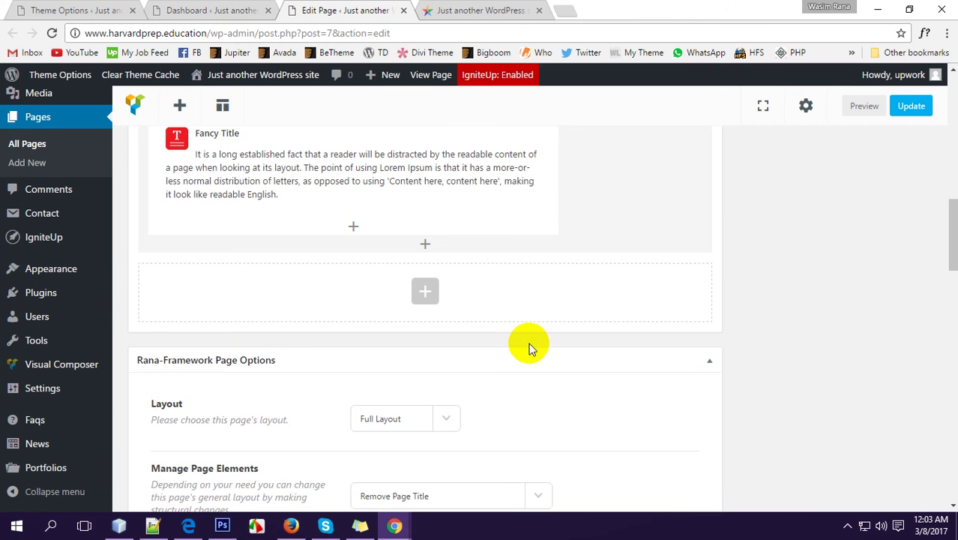
pyautogui.scroll(-3, 528, 342)
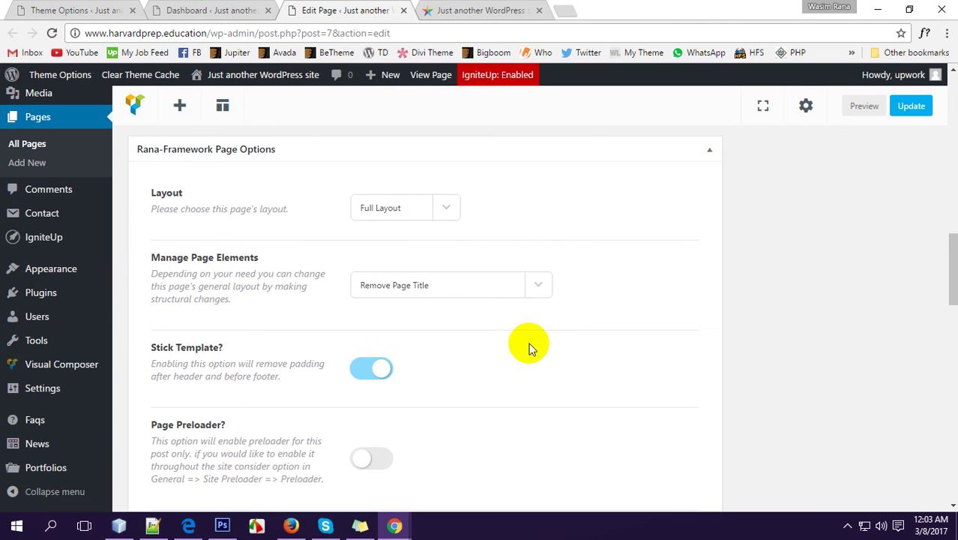
pyautogui.scroll(2, 528, 343)
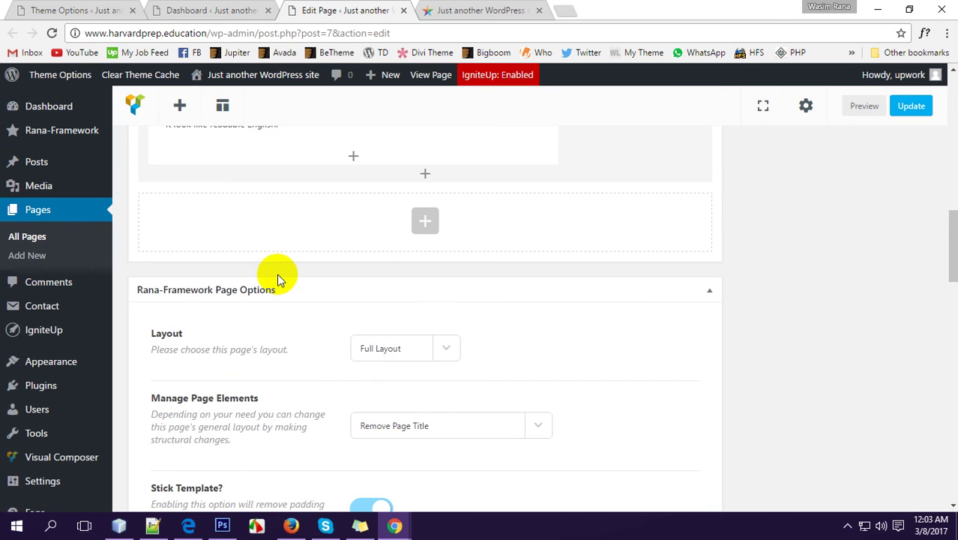
pyautogui.scroll(-2, 481, 319)
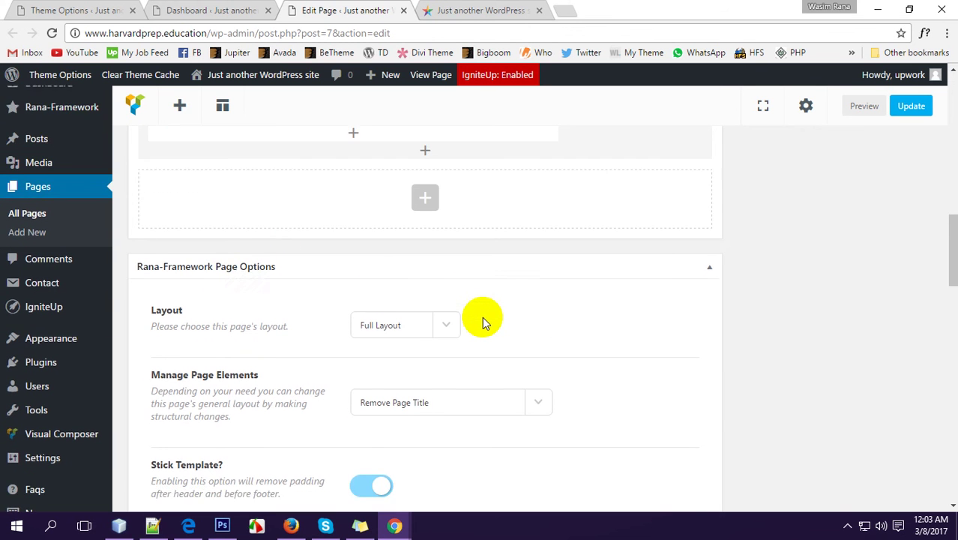
pyautogui.scroll(7, 574, 316)
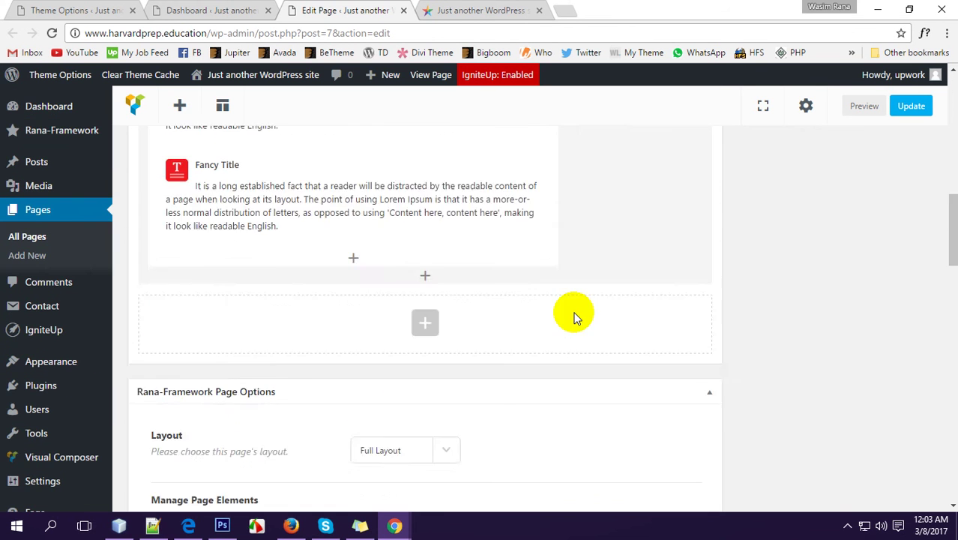
pyautogui.scroll(10, 480, 322)
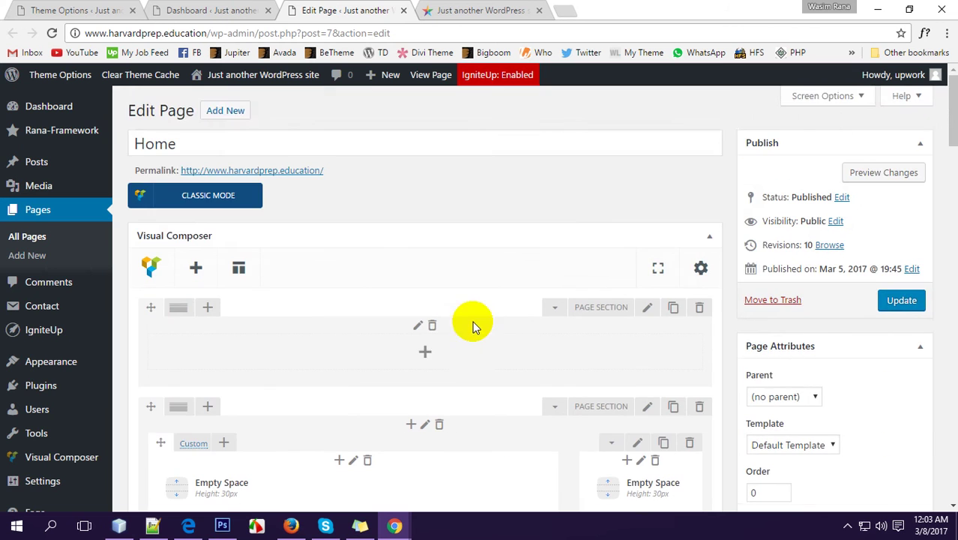
pyautogui.scroll(-15, 458, 328)
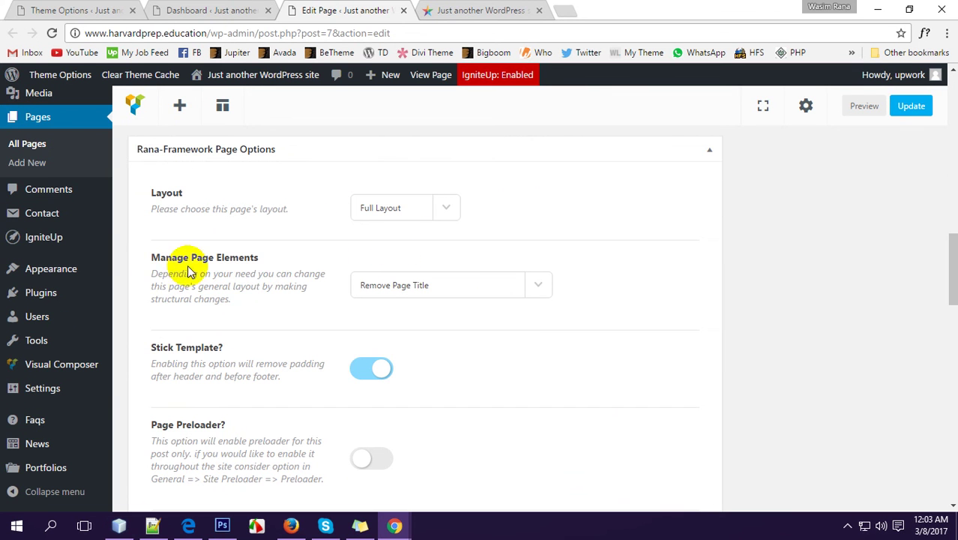
# Review the Manage Page Elements choices and compare them with the live page's header area, keeping Remove Page Title
pyautogui.moveTo(271, 266); pyautogui.dragTo(154, 257)
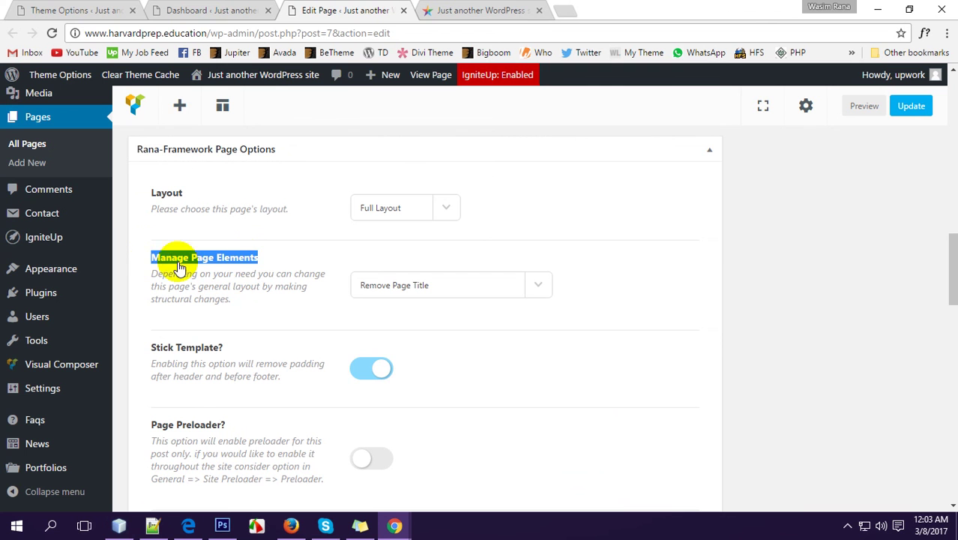
pyautogui.click(248, 264)
pyautogui.click(431, 286)
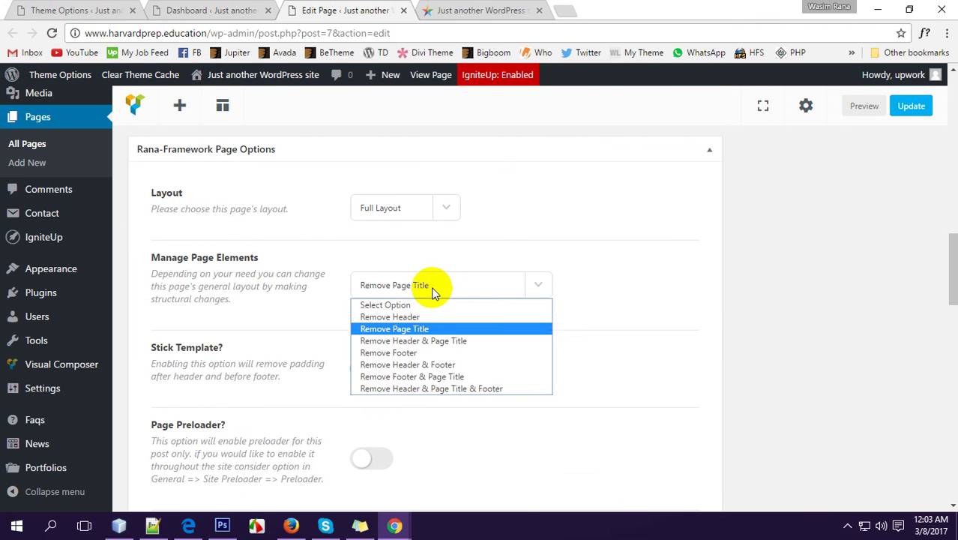
pyautogui.click(417, 330)
pyautogui.click(479, 10)
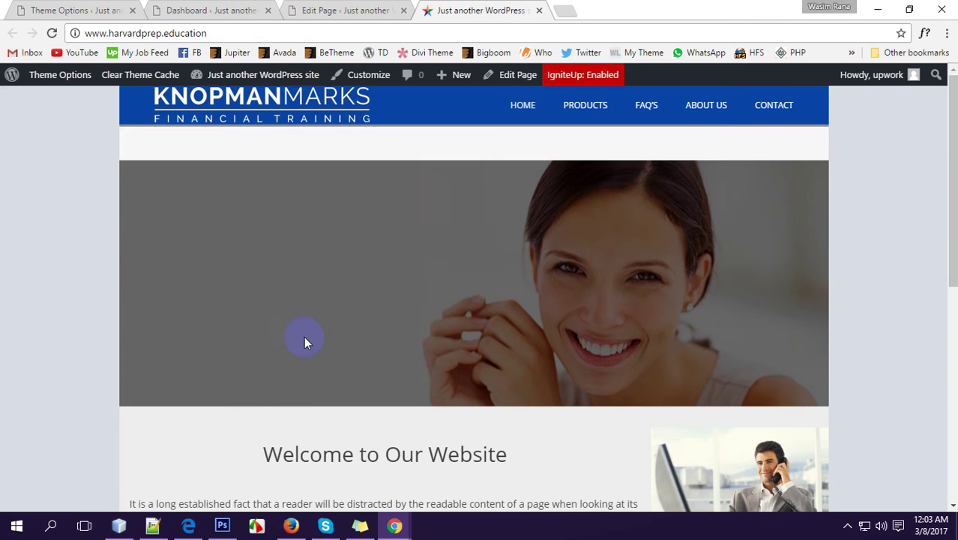
pyautogui.click(225, 81)
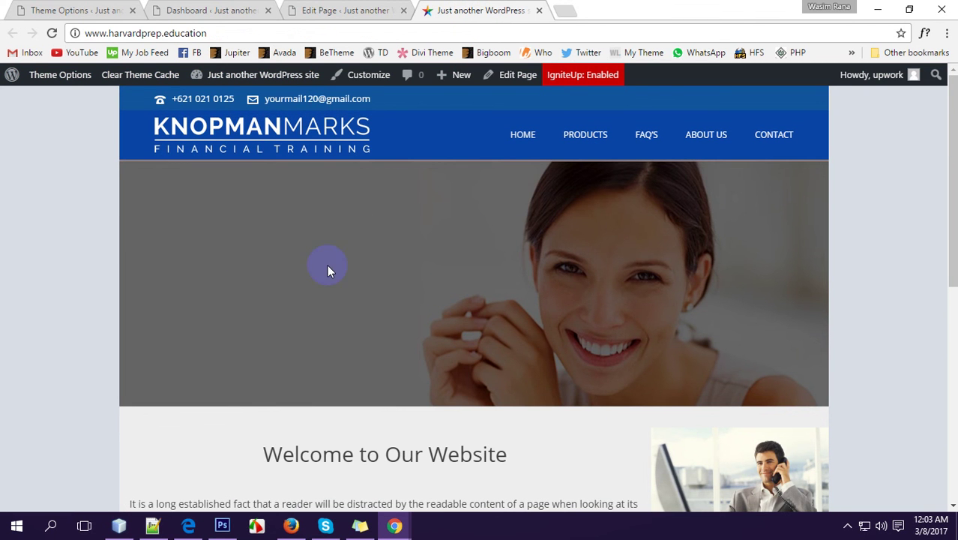
pyautogui.click(358, 12)
pyautogui.scroll(-1, 419, 338)
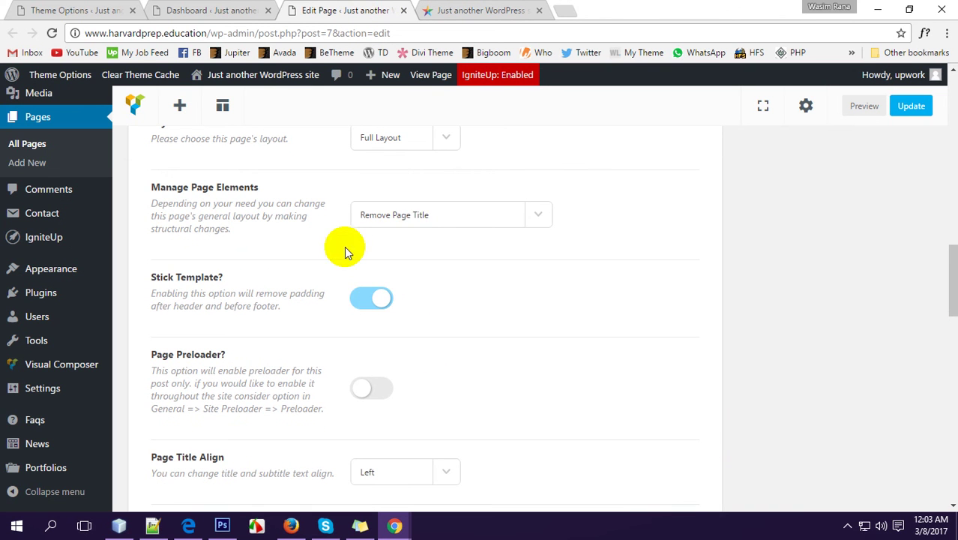
pyautogui.click(416, 214)
pyautogui.click(403, 258)
pyautogui.click(421, 221)
pyautogui.click(646, 238)
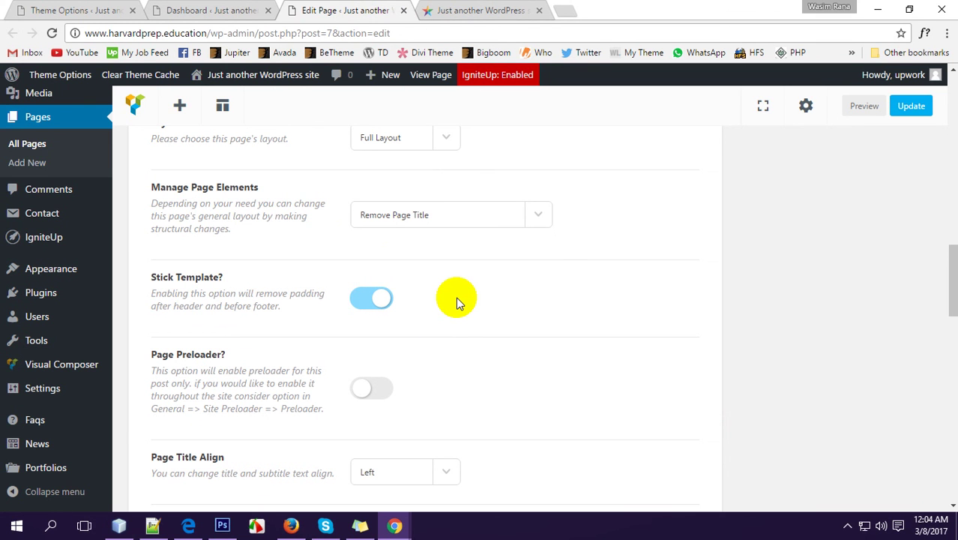
# Compare the Stick Template option with the live page's padding after the header and before the footer
pyautogui.click(380, 299)
pyautogui.click(470, 11)
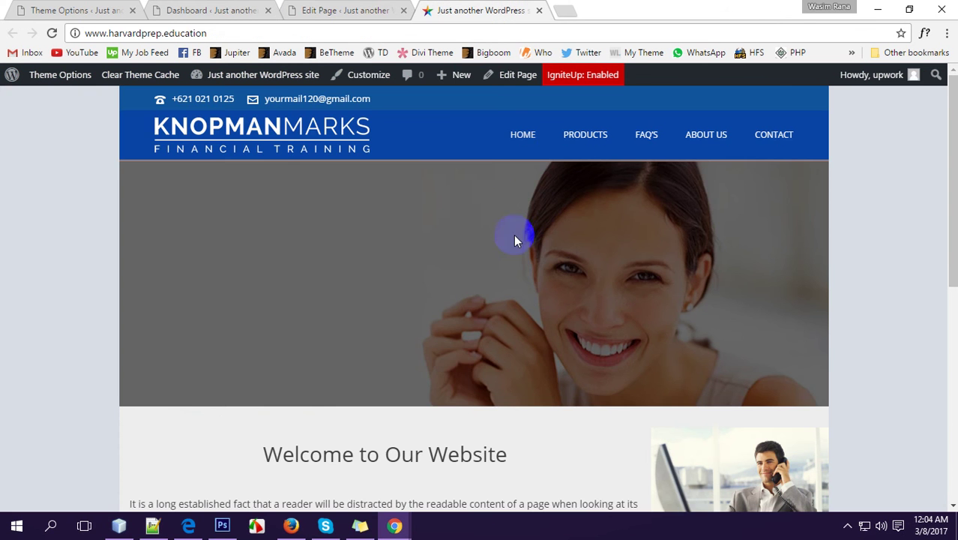
pyautogui.scroll(-4, 563, 267)
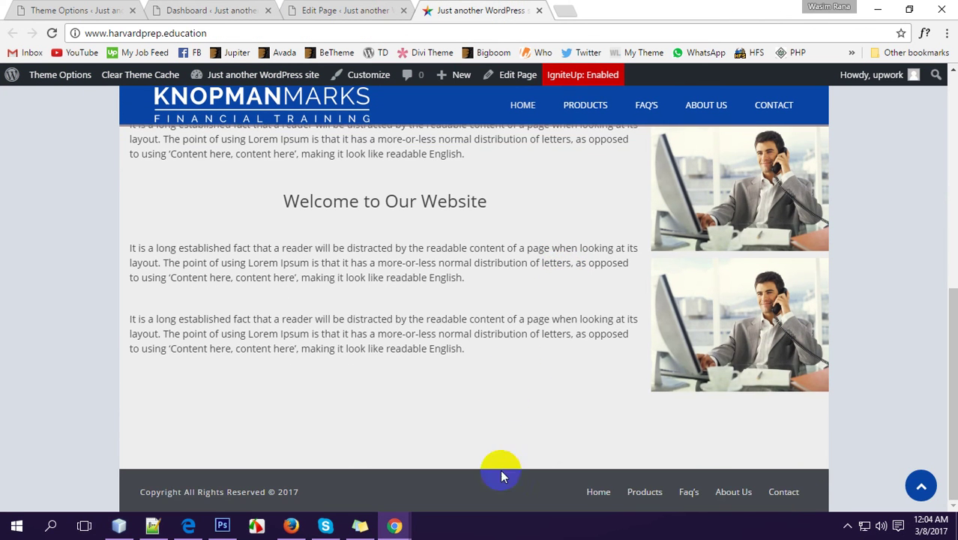
pyautogui.scroll(1, 479, 420)
pyautogui.click(341, 14)
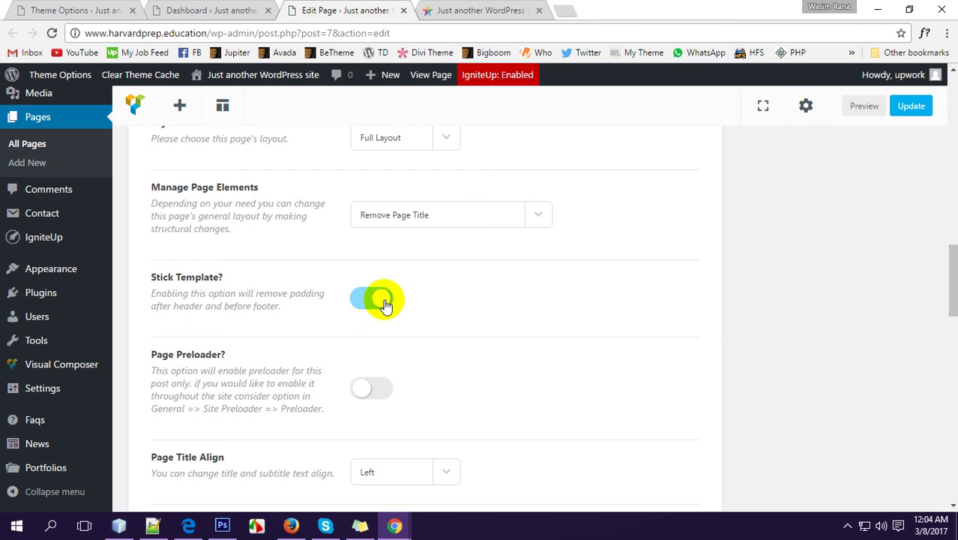
# Update the Home page to save its edited content
pyautogui.scroll(-2, 708, 421)
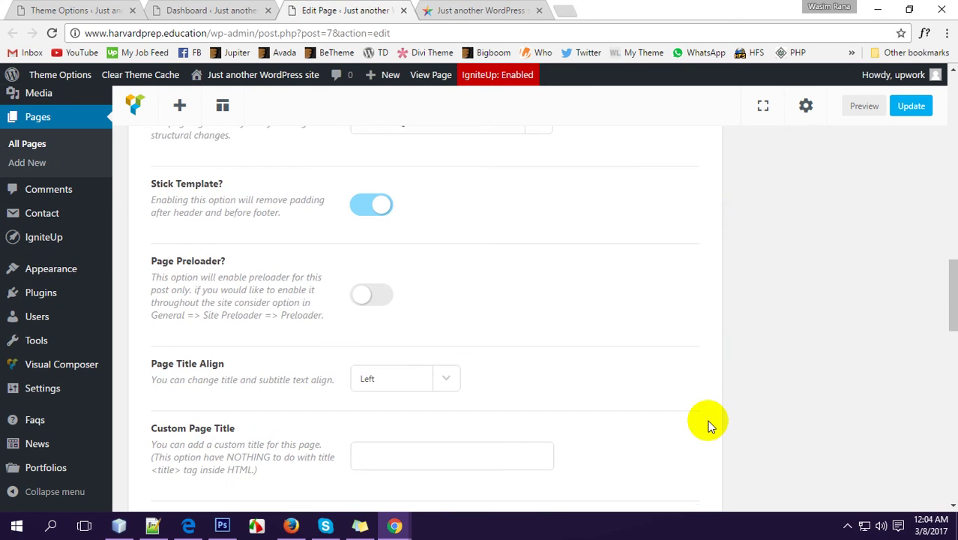
pyautogui.scroll(15, 707, 423)
pyautogui.click(902, 300)
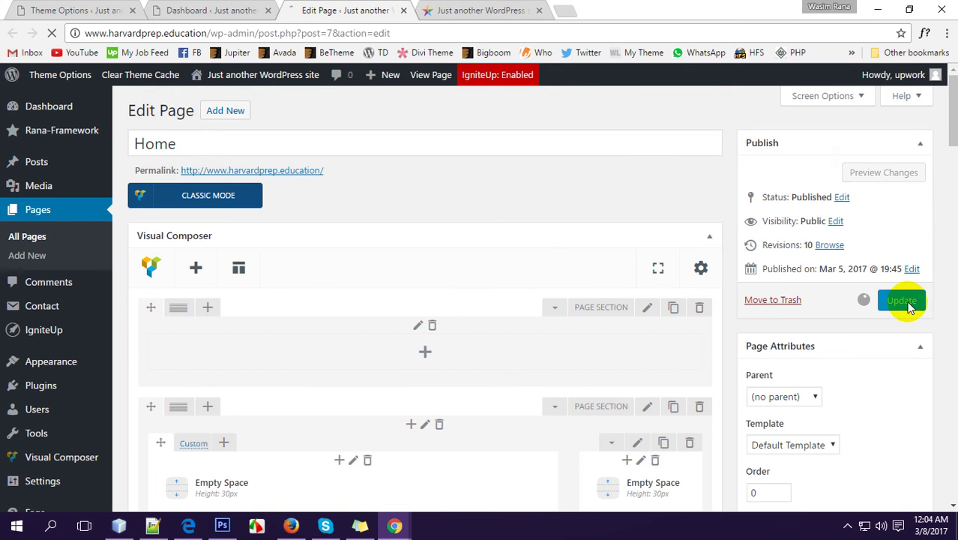
# Reload the live home page through the site logo and look it over from header to footer
pyautogui.click(428, 11)
pyautogui.scroll(6, 570, 329)
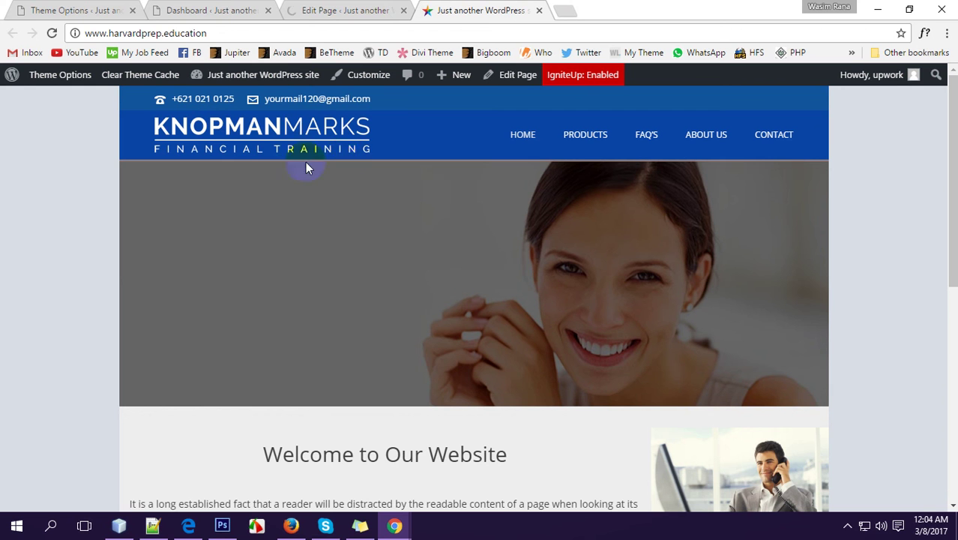
pyautogui.click(292, 142)
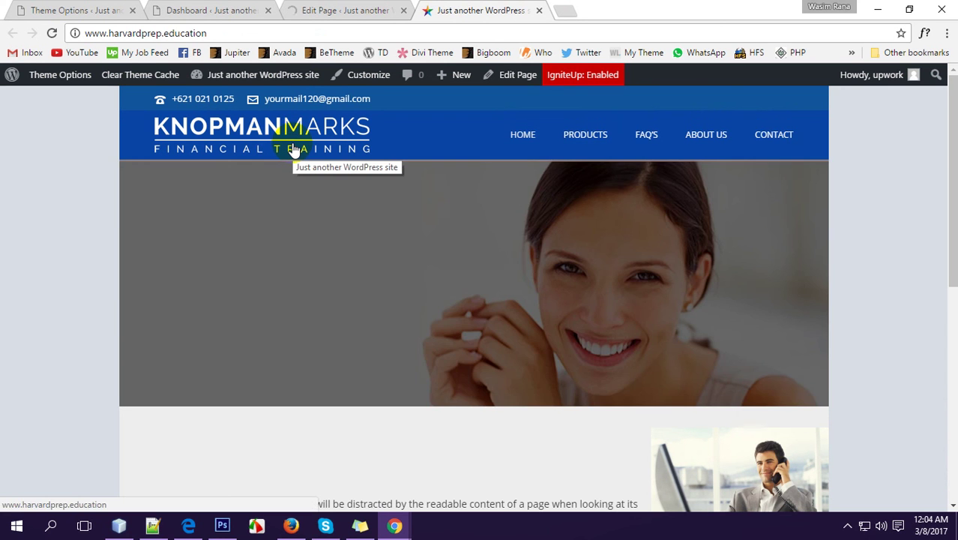
pyautogui.scroll(-10, 471, 299)
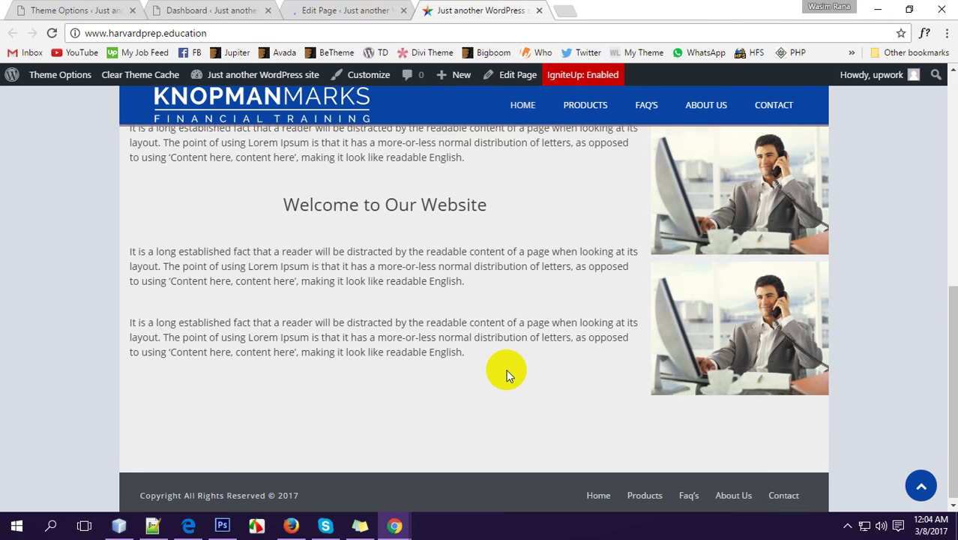
pyautogui.scroll(4, 506, 369)
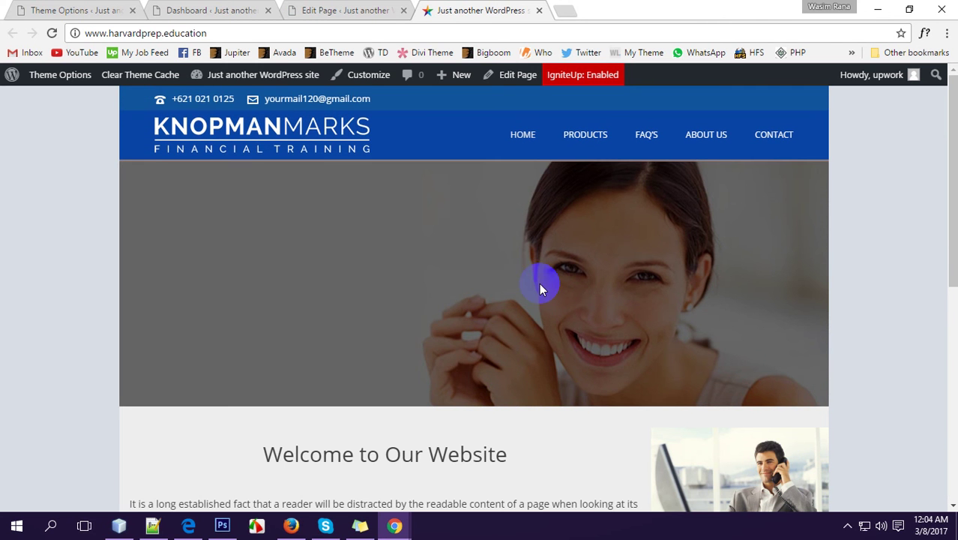
pyautogui.scroll(-5, 524, 342)
pyautogui.scroll(5, 523, 342)
# Open the live Products page from the site navigation and look through its content
pyautogui.click(588, 136)
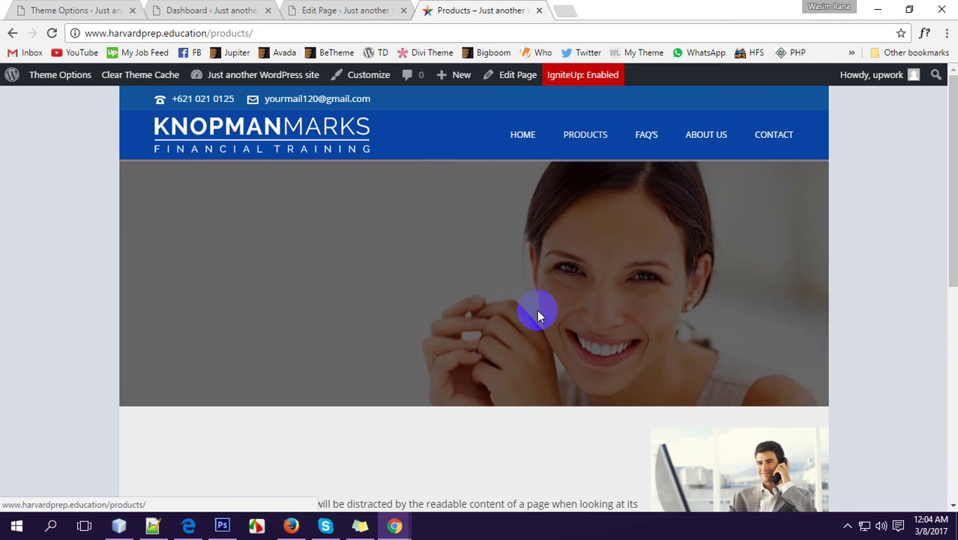
pyautogui.scroll(-4, 523, 324)
pyautogui.scroll(2, 444, 340)
pyautogui.scroll(-6, 453, 294)
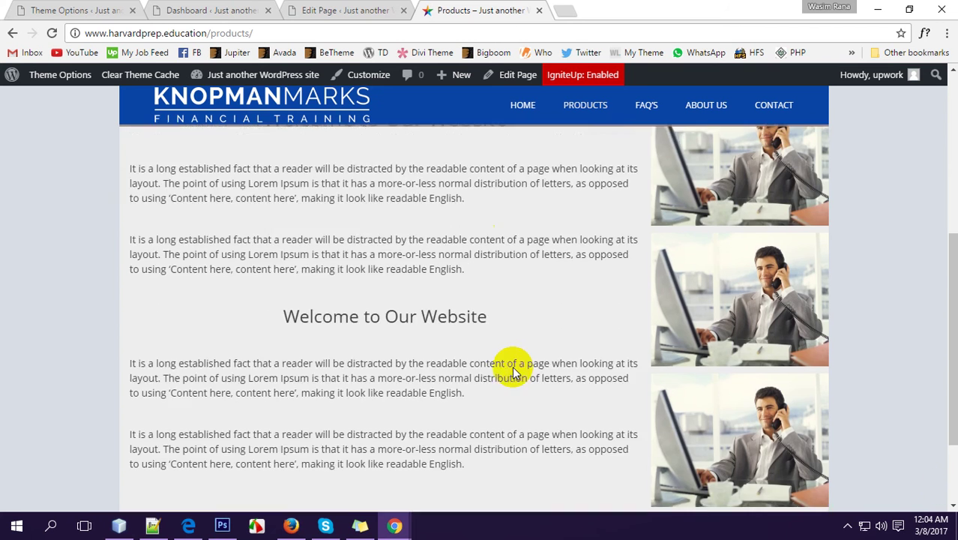
pyautogui.scroll(6, 453, 371)
# Compare the Home page's Visual Composer sections with the content of the live Products page
pyautogui.click(351, 10)
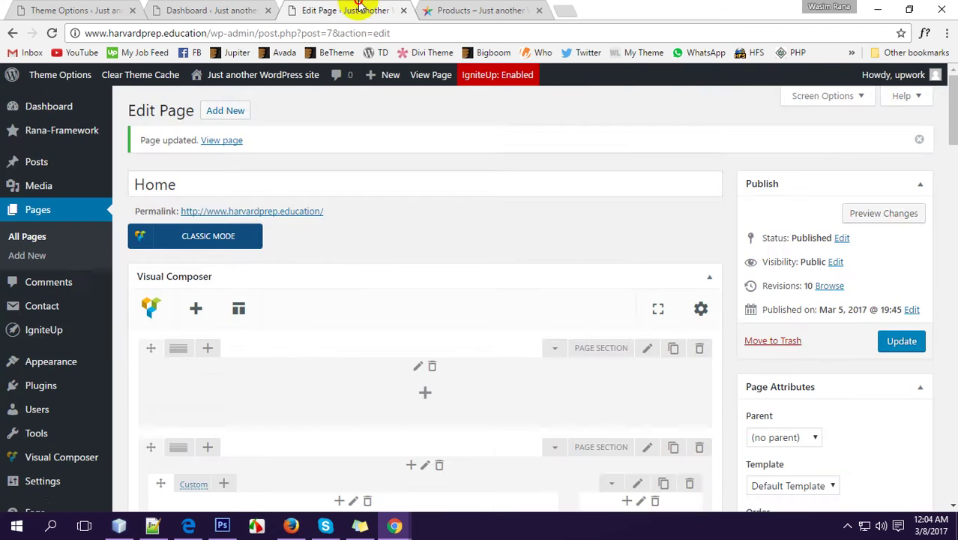
pyautogui.scroll(-10, 423, 364)
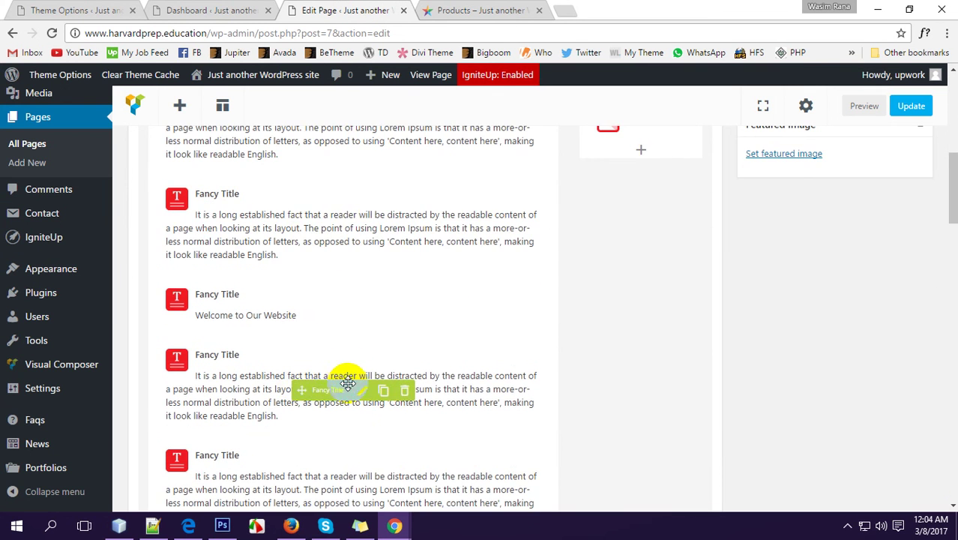
pyautogui.scroll(10, 417, 350)
pyautogui.hotkey('ctrl', 'Tab')
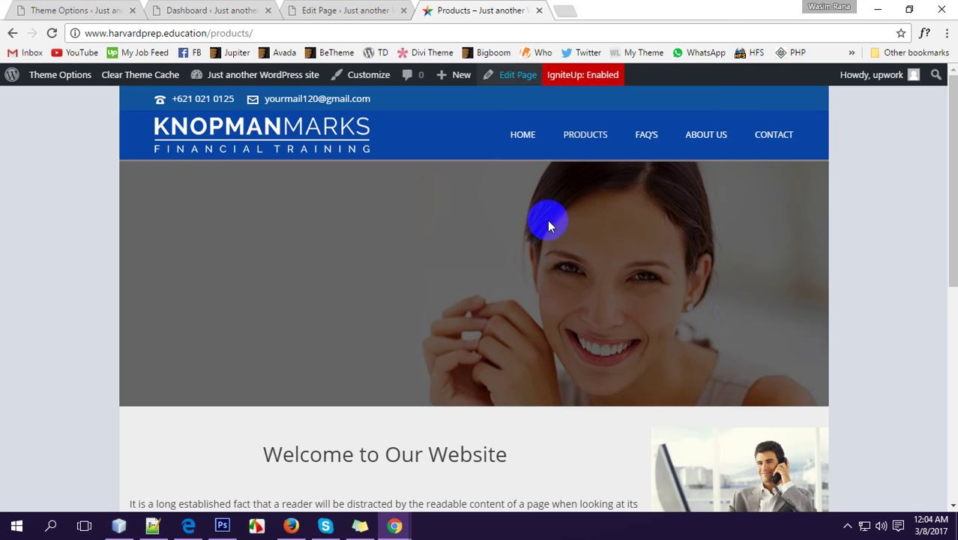
pyautogui.scroll(-6, 757, 276)
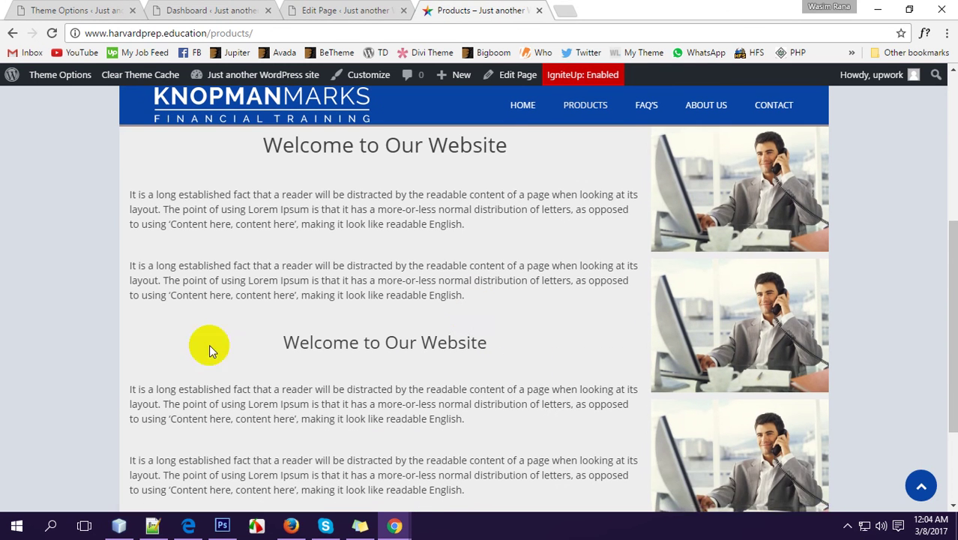
pyautogui.scroll(6, 694, 420)
pyautogui.click(332, 11)
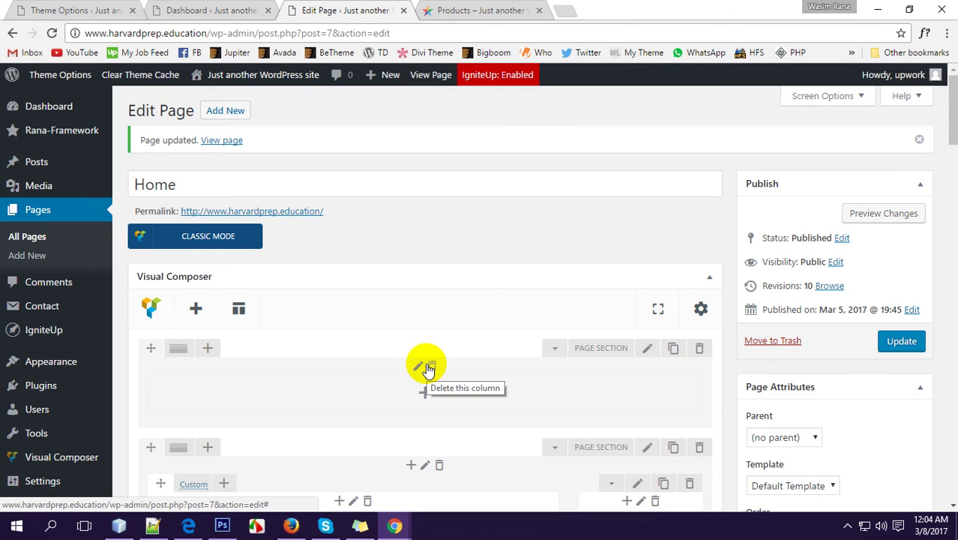
pyautogui.scroll(-3, 500, 297)
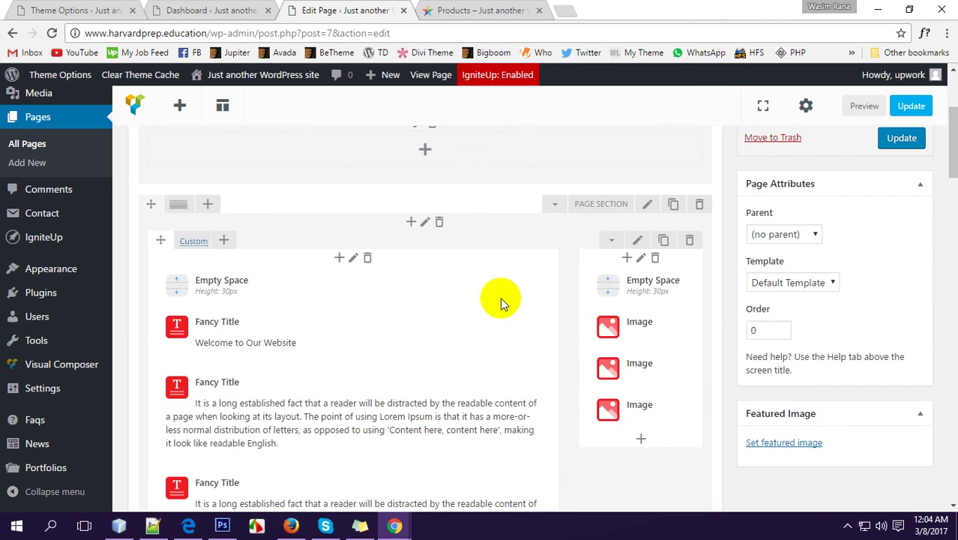
pyautogui.scroll(4, 502, 324)
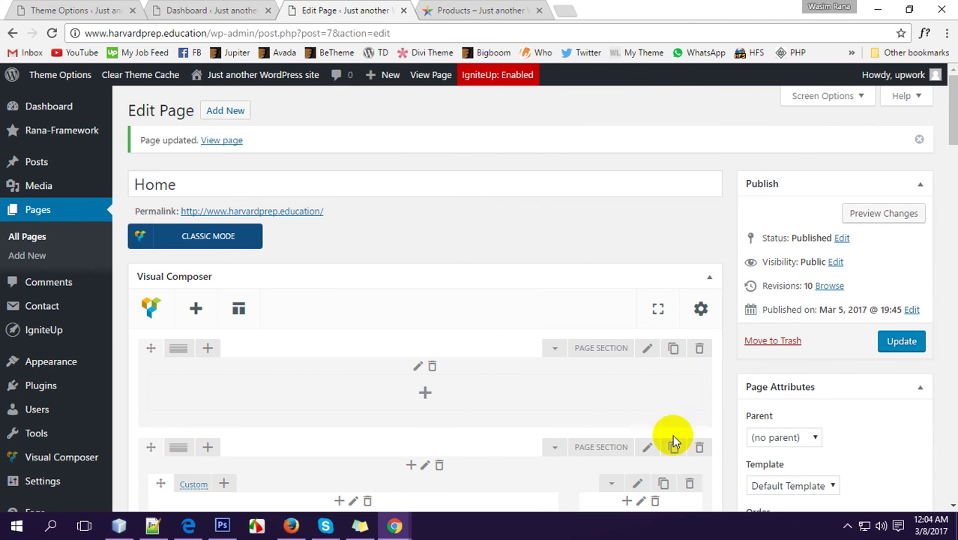